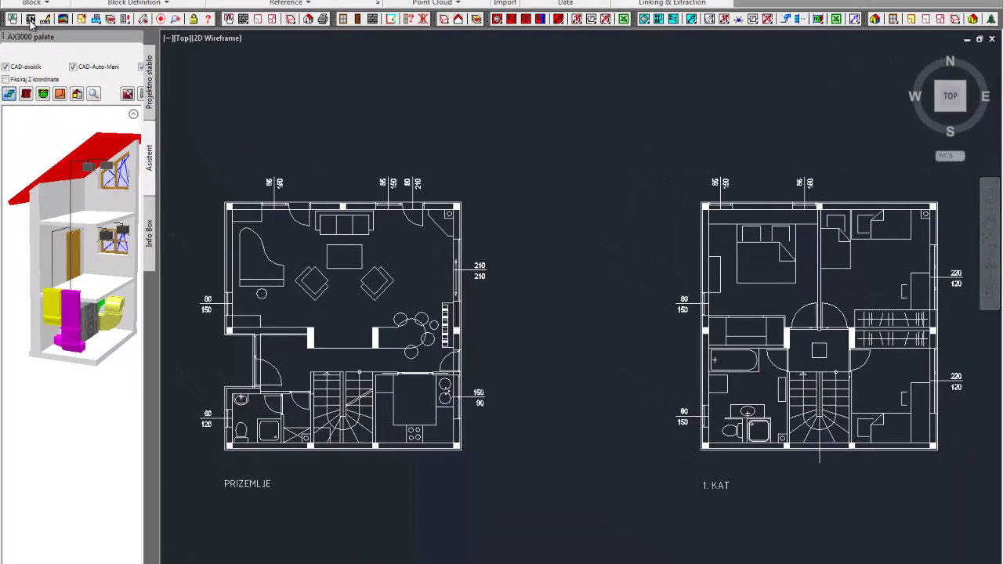
# Keep ÖNORM as the calculation standard and select Hrvatska (cro) as the climate data set
pyautogui.click(29, 20)
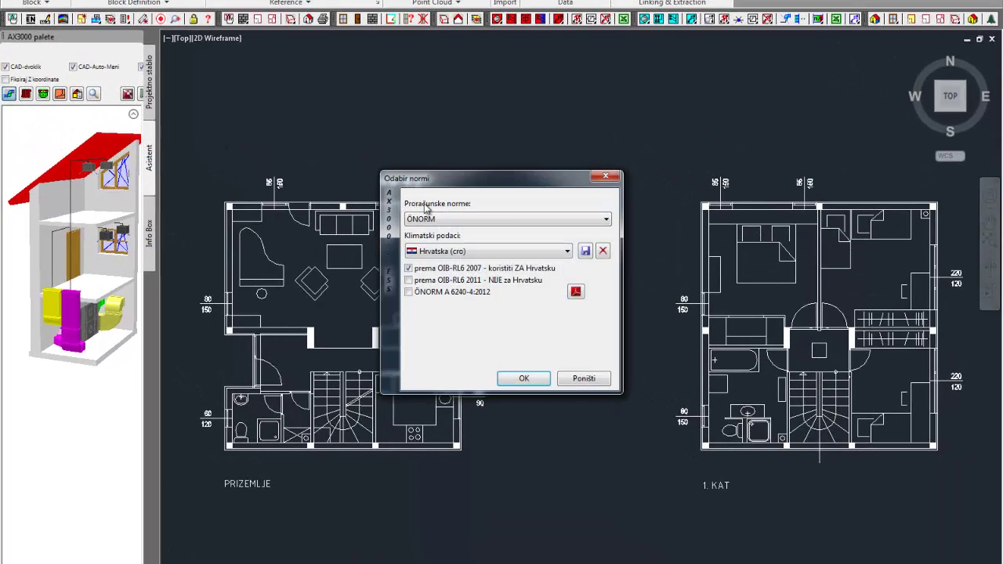
pyautogui.click(487, 219)
pyautogui.click(487, 218)
pyautogui.click(491, 255)
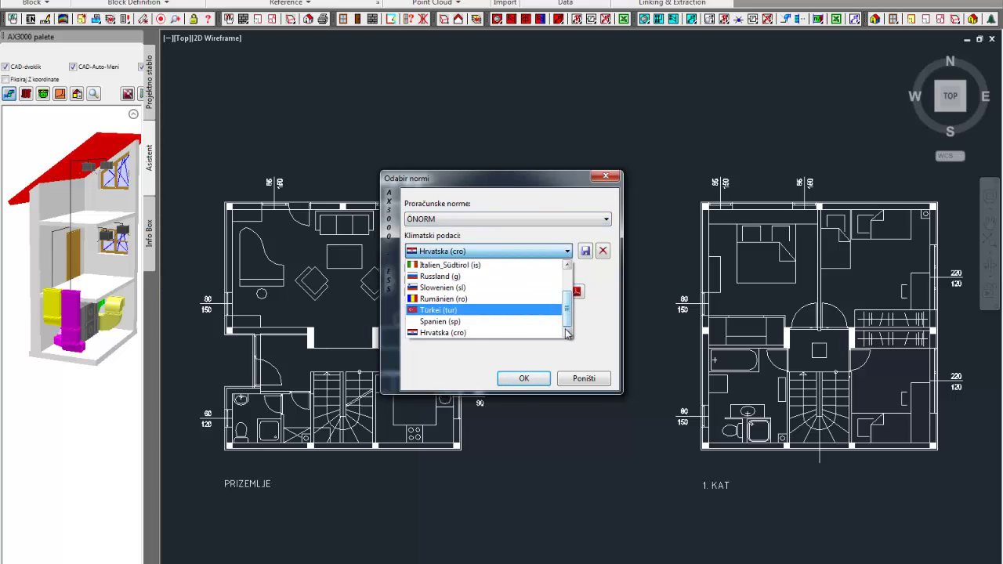
pyautogui.moveTo(568, 321)
pyautogui.mouseDown()
pyautogui.moveTo(567, 284)
pyautogui.moveTo(568, 314)
pyautogui.mouseUp()
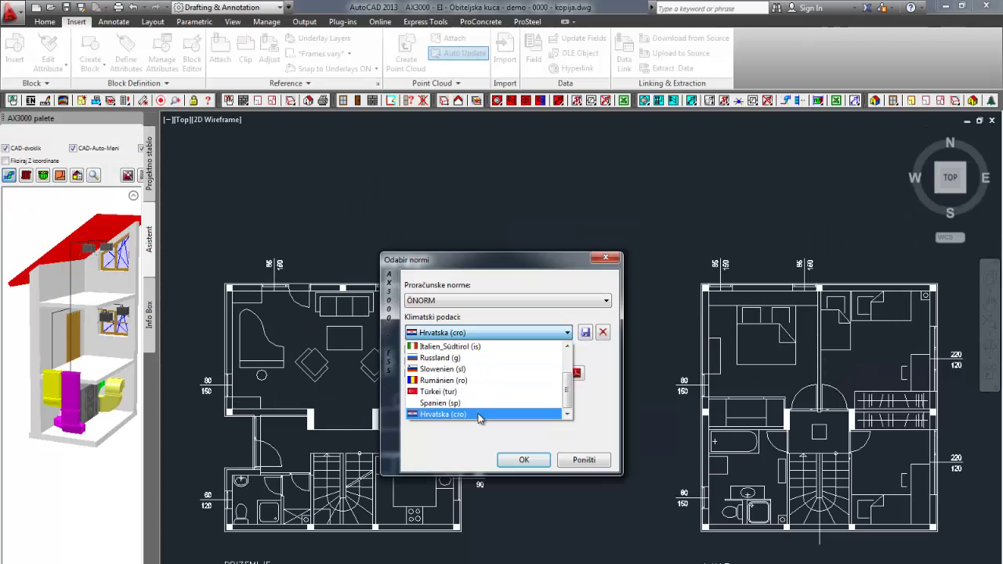
pyautogui.click(478, 415)
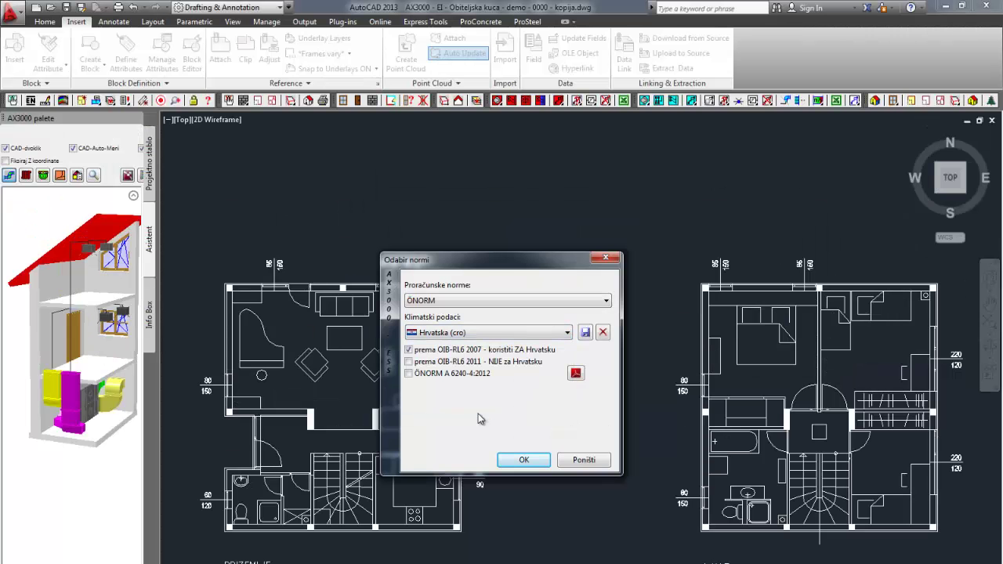
pyautogui.click(523, 461)
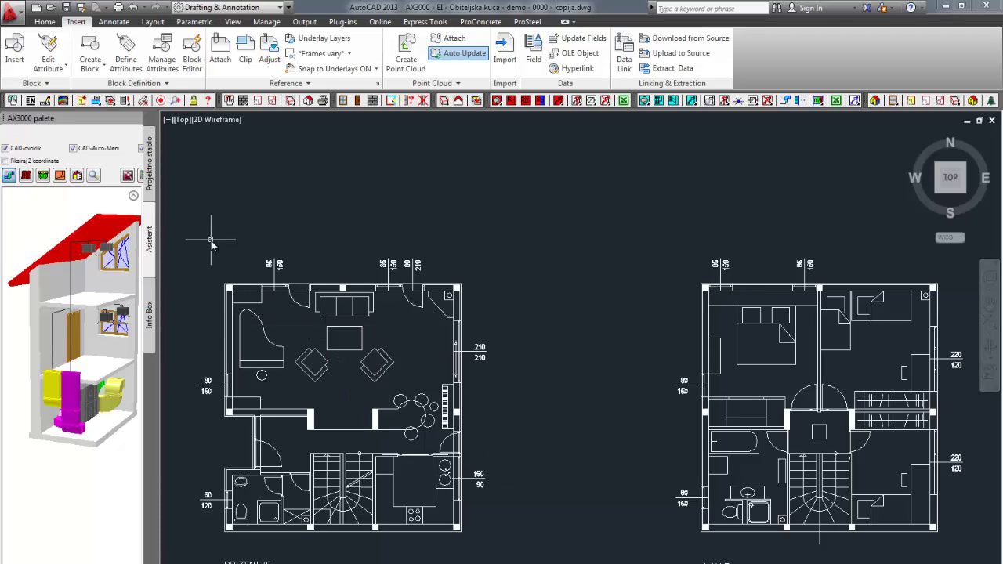
# Measure the exterior wall's thickness on the ground floor plan and accept centimetre drawing units with millimetre dimension input
pyautogui.click(48, 102)
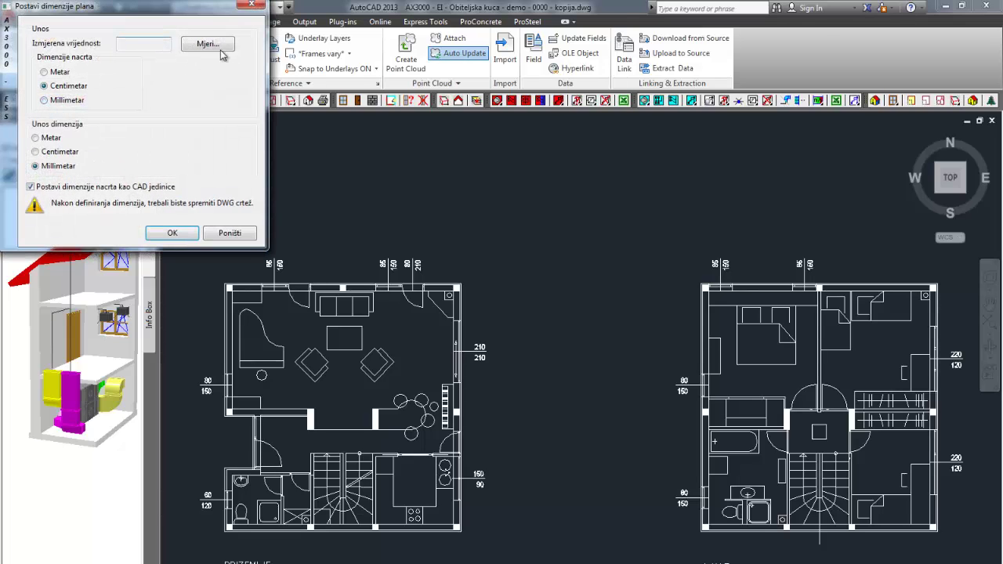
pyautogui.click(223, 47)
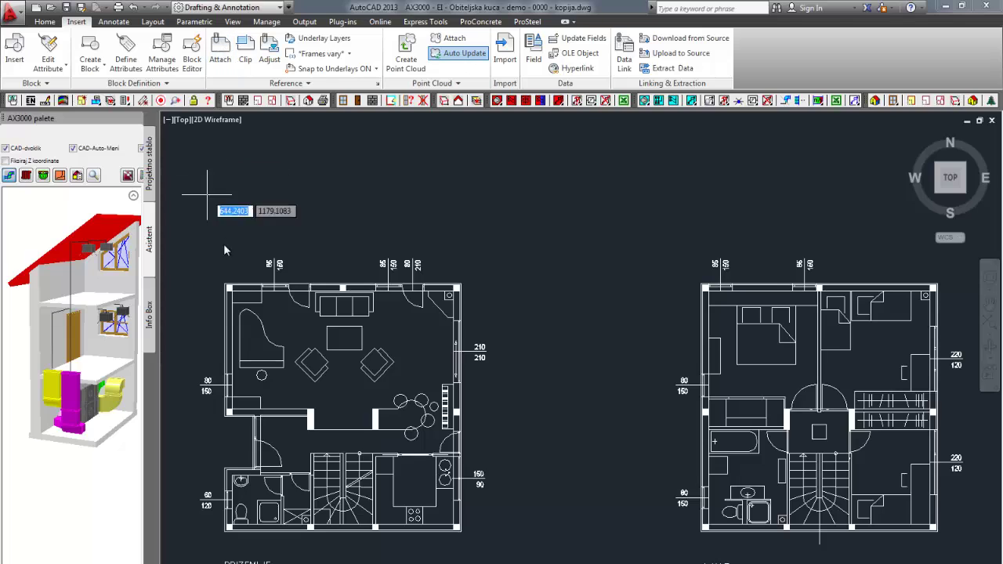
pyautogui.scroll(4, 249, 286)
pyautogui.click(281, 341)
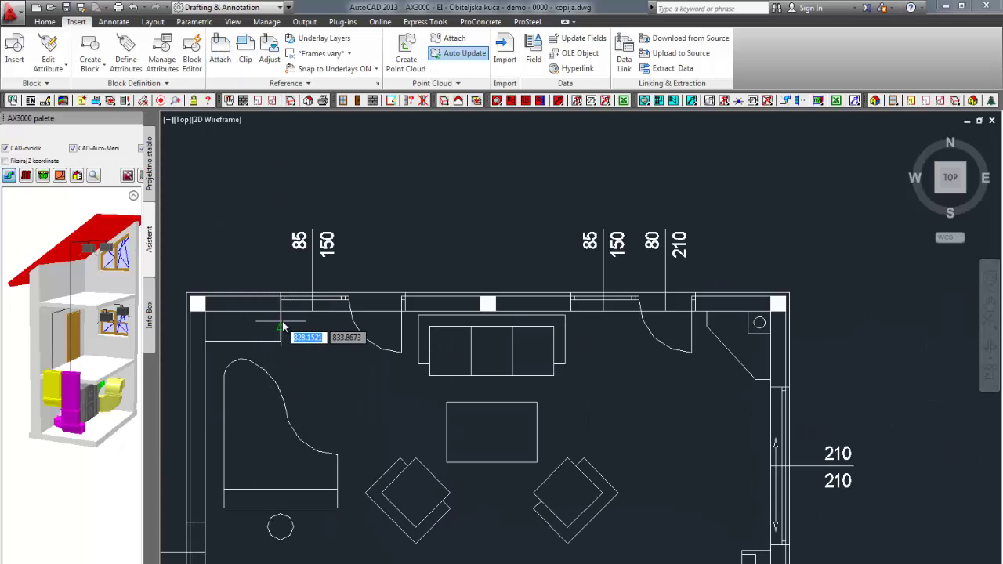
pyautogui.click(280, 294)
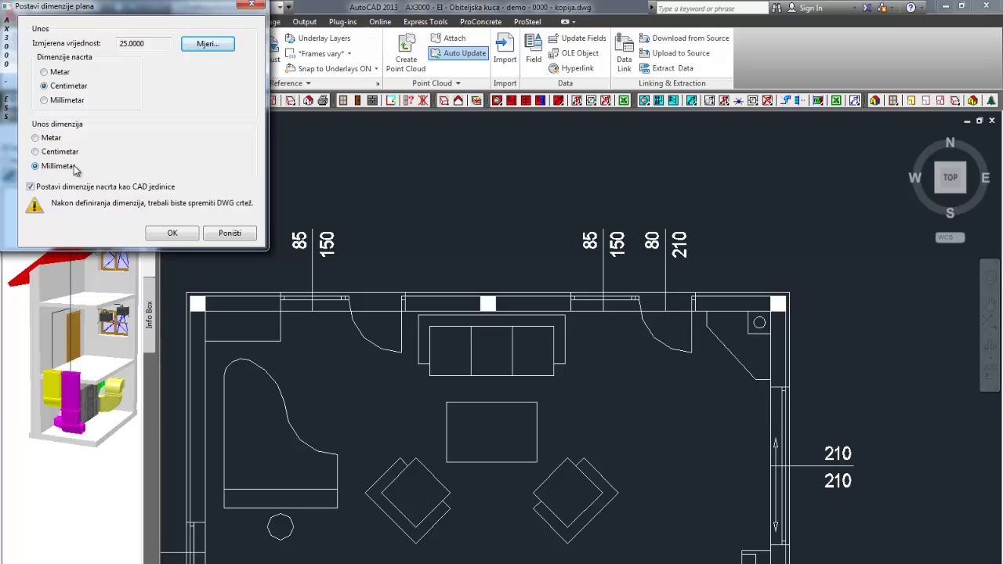
pyautogui.click(170, 233)
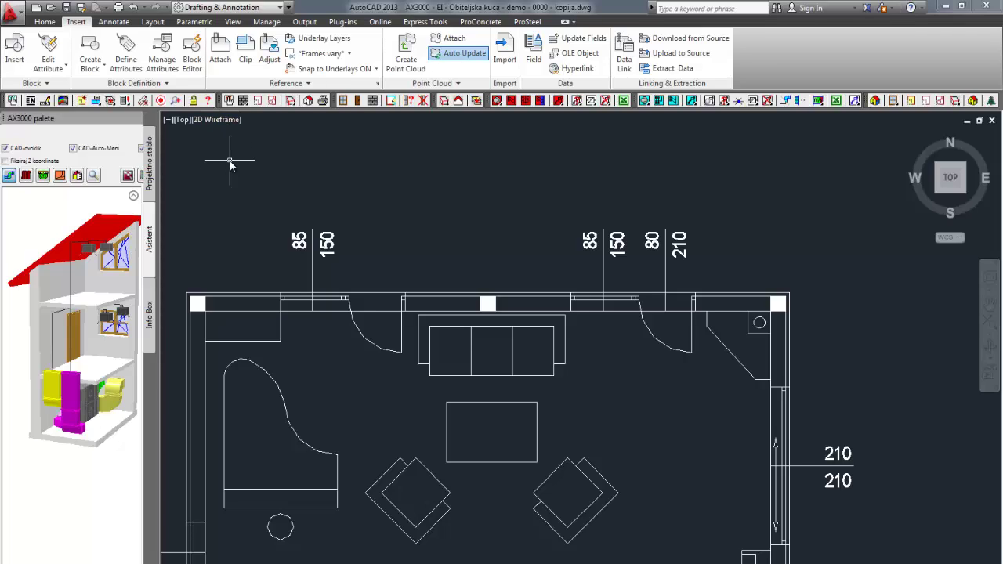
pyautogui.click(26, 176)
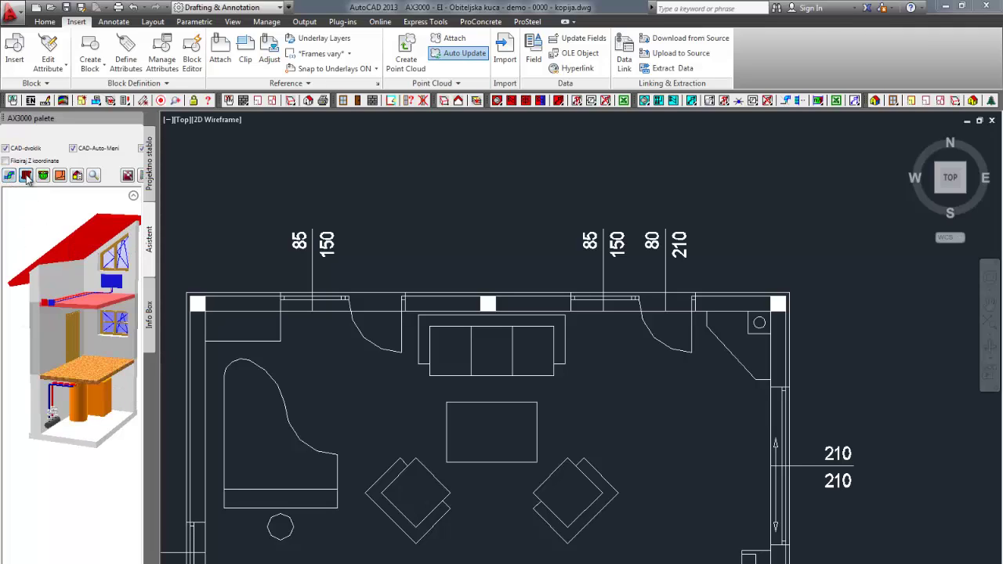
pyautogui.click(43, 177)
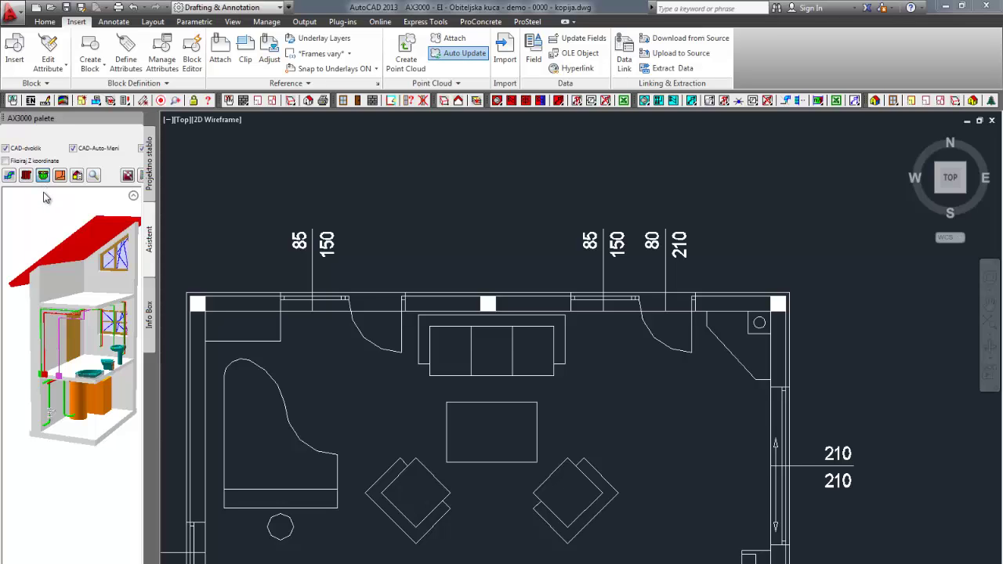
pyautogui.click(9, 175)
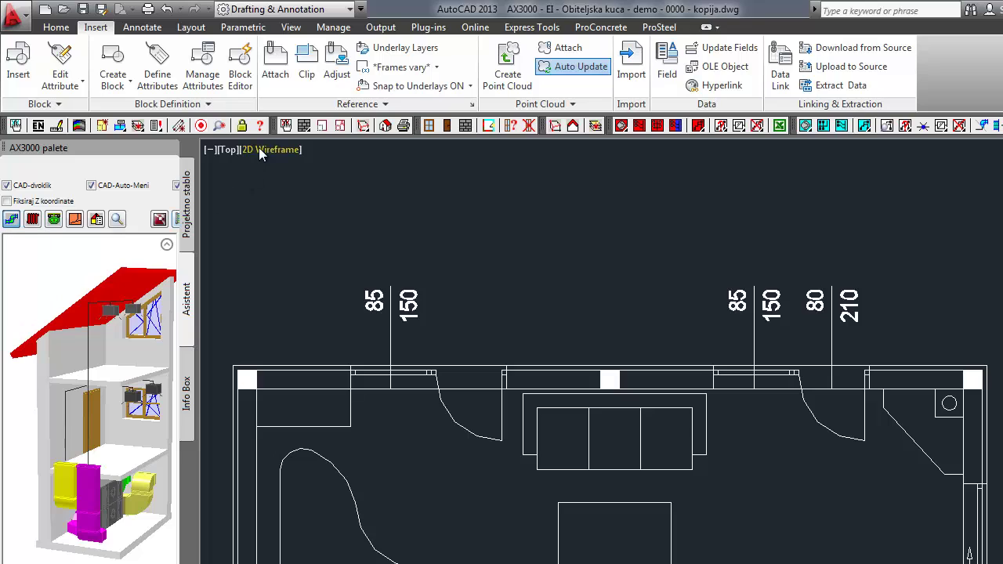
pyautogui.moveTo(278, 129)
pyautogui.mouseDown()
pyautogui.moveTo(293, 152)
pyautogui.moveTo(380, 205)
pyautogui.mouseUp()
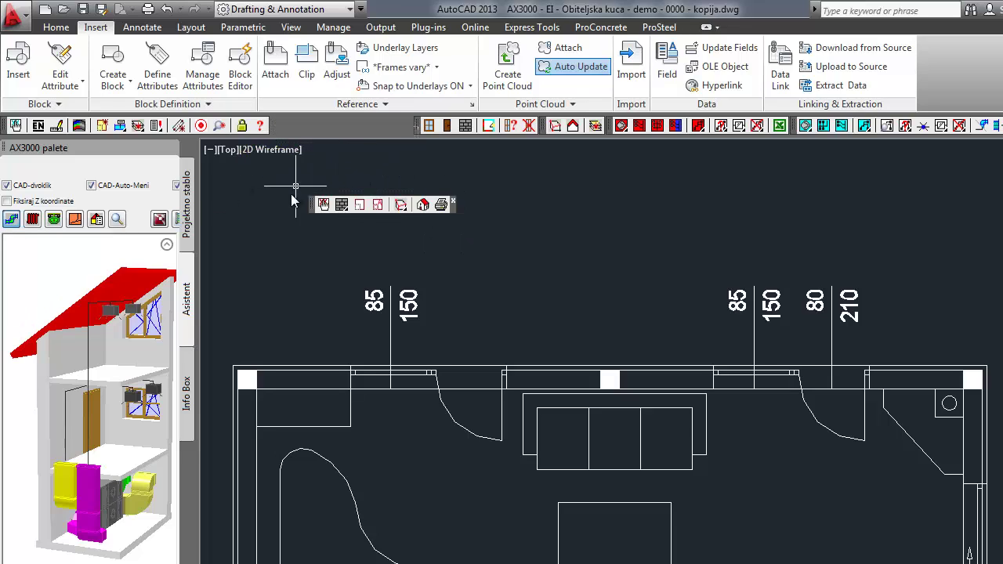
pyautogui.click(342, 210)
pyautogui.doubleClick(315, 205)
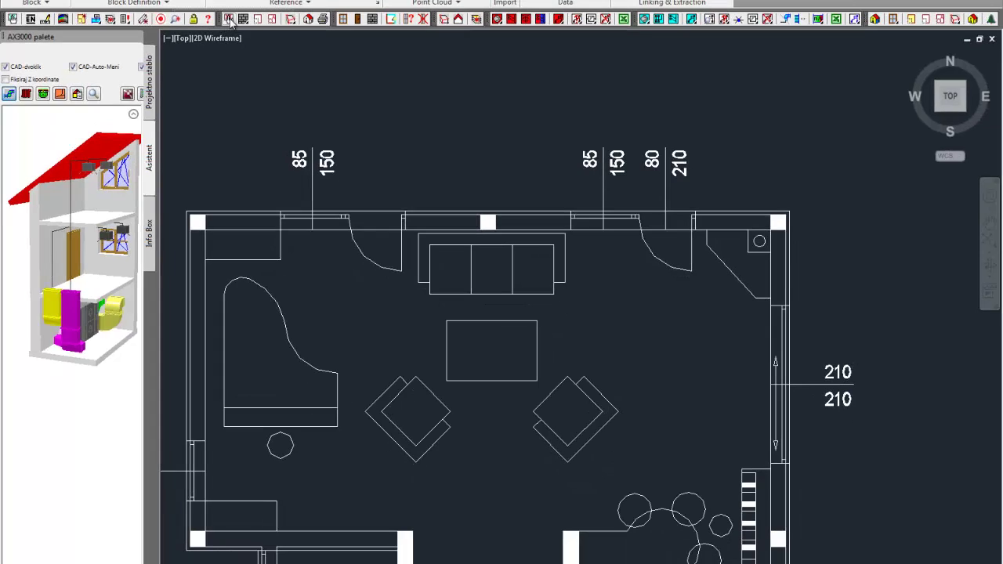
# Open the residential energy certificate data and review the building type, thermal bridge and reference climate options
pyautogui.click(228, 19)
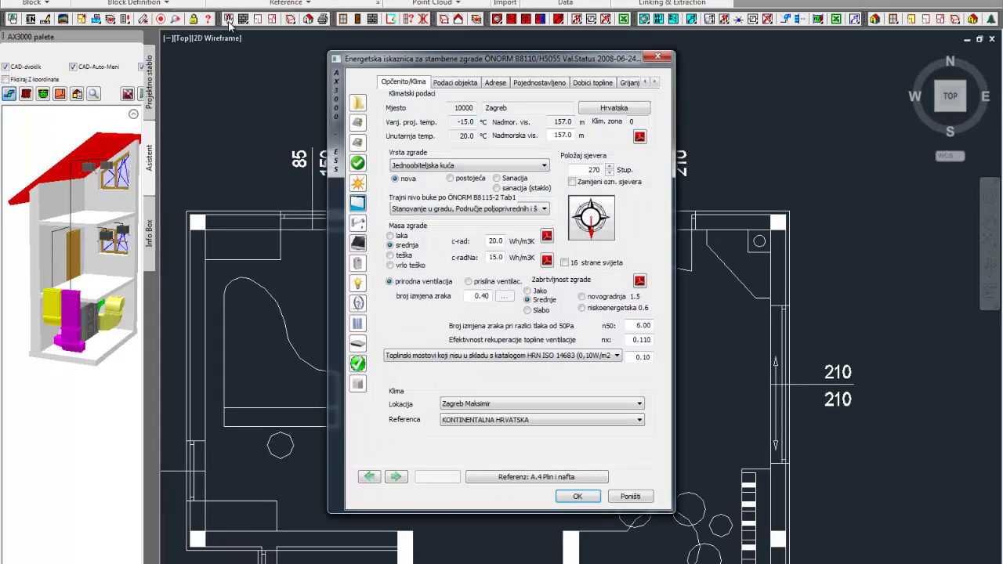
pyautogui.click(460, 166)
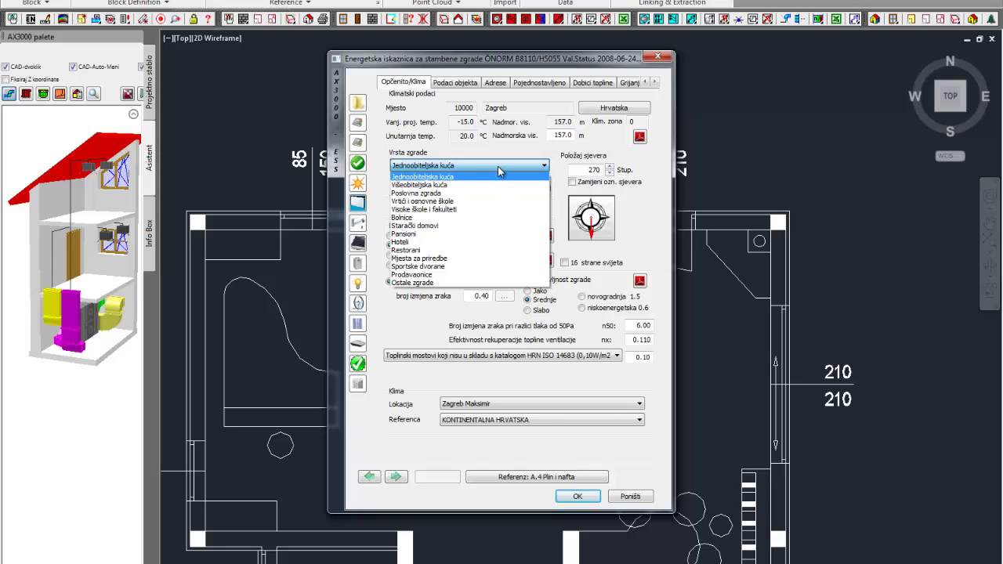
pyautogui.click(498, 167)
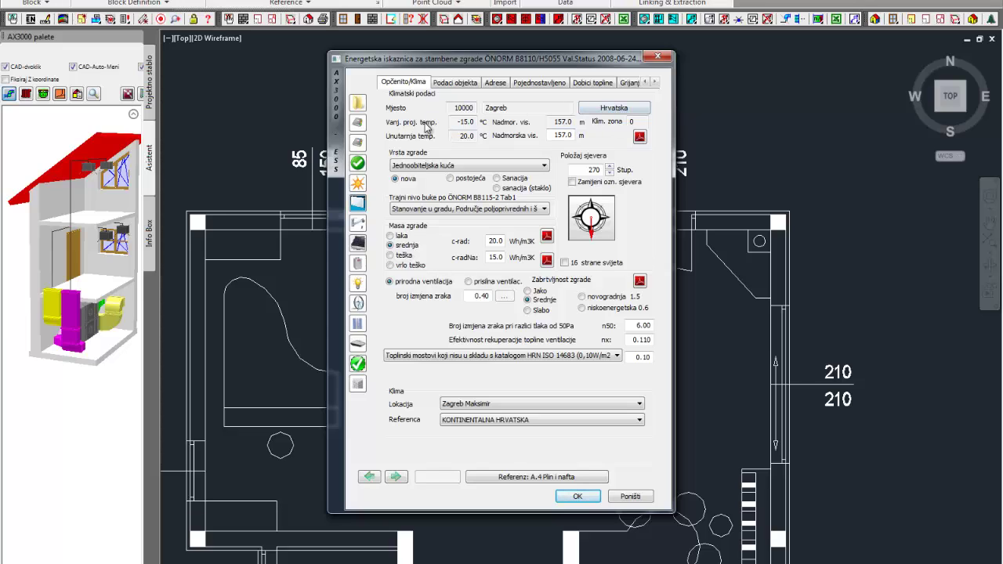
pyautogui.click(441, 361)
pyautogui.click(436, 362)
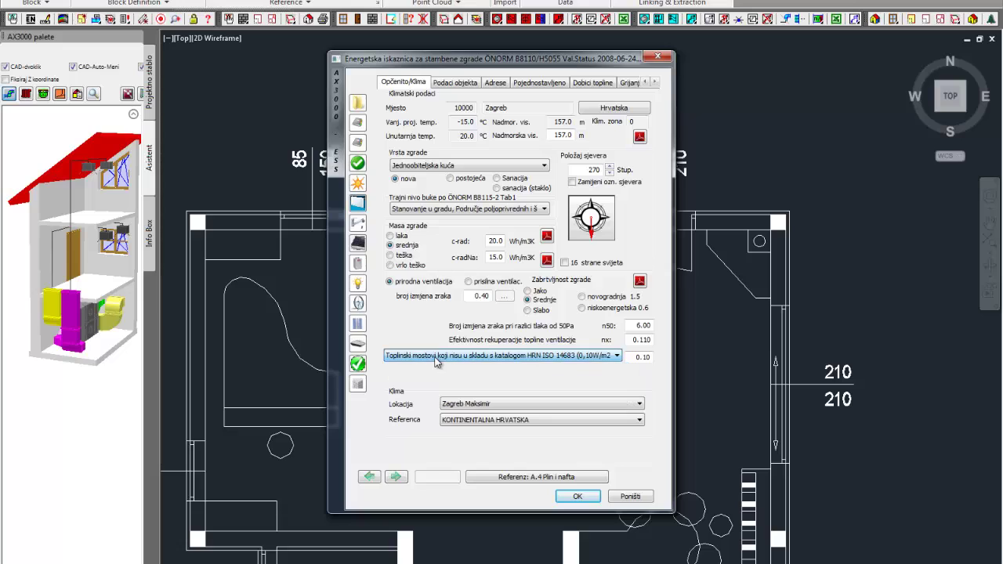
pyautogui.click(509, 423)
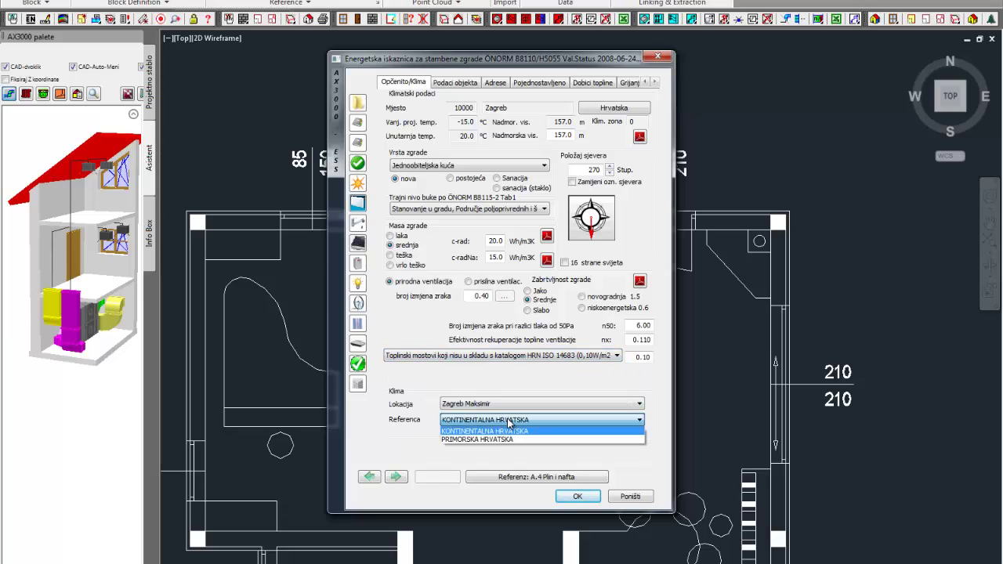
pyautogui.click(509, 421)
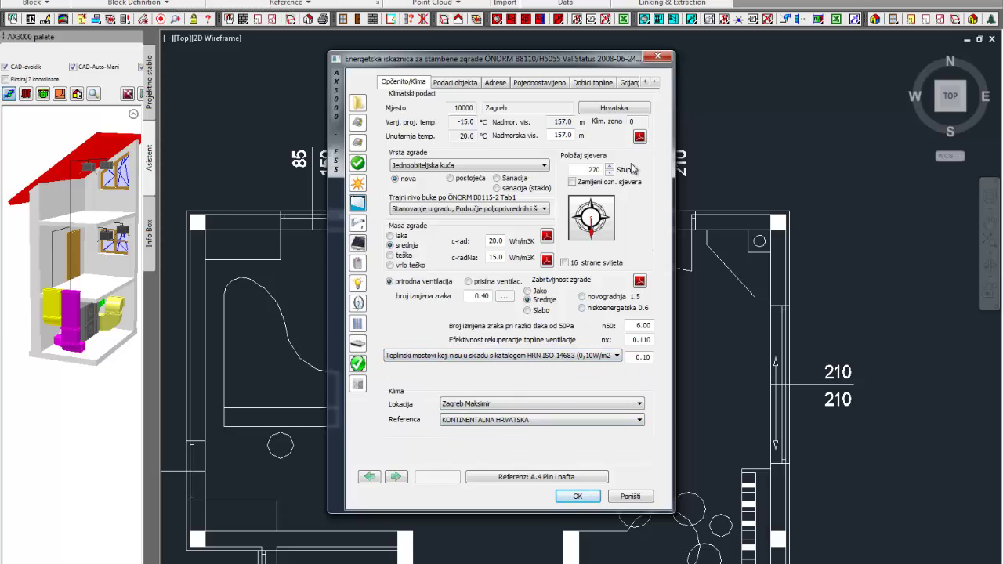
# Set the building's north position to 270 degrees with north marker replacement enabled, and place the north arrow above and between the two floor plans
pyautogui.click(610, 220)
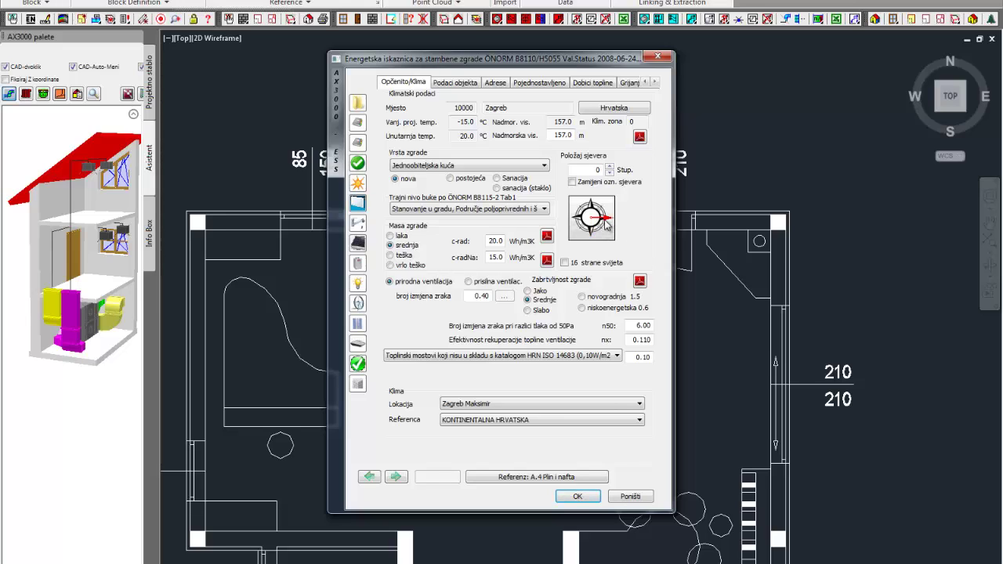
pyautogui.click(610, 167)
pyautogui.click(610, 167)
pyautogui.click(610, 167)
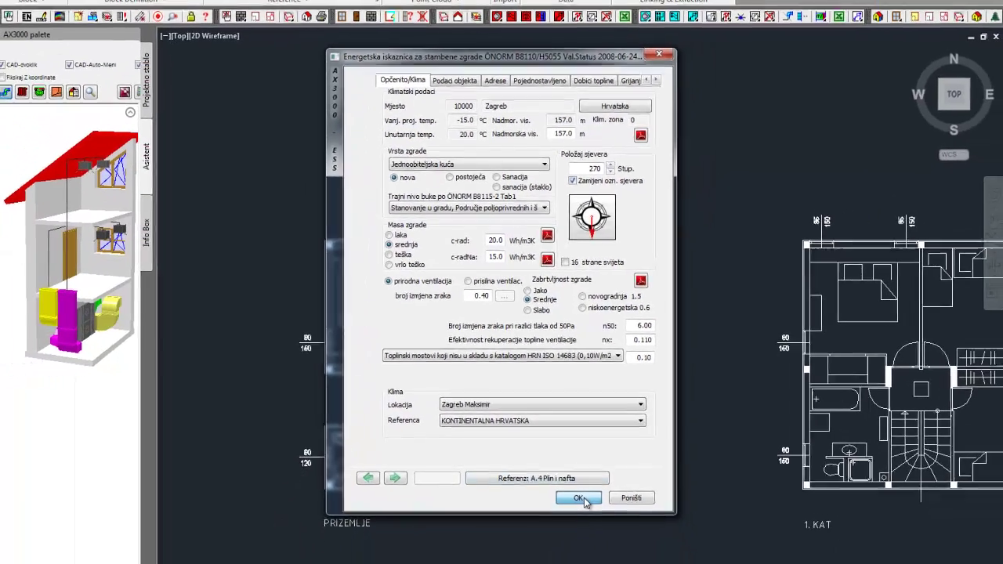
pyautogui.click(597, 541)
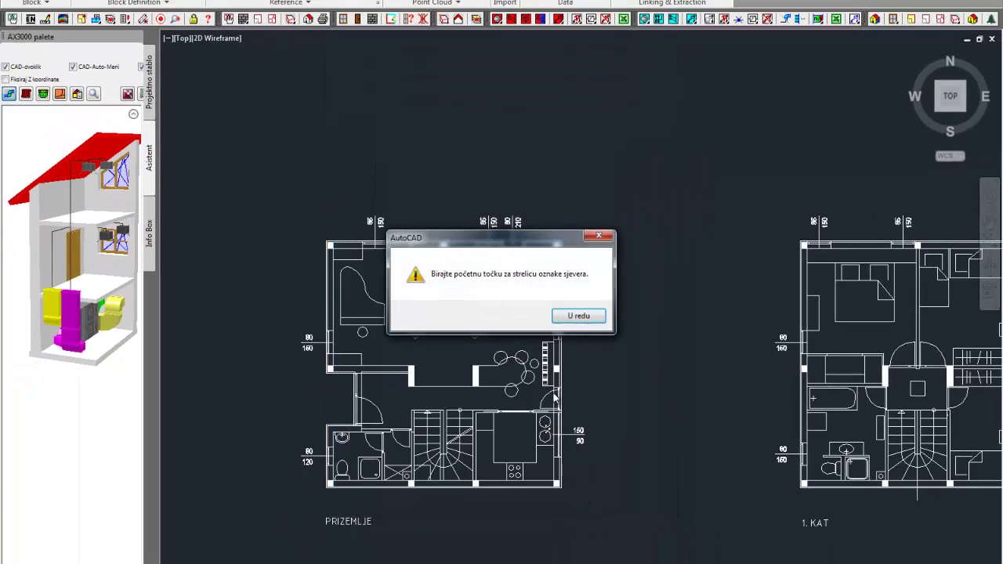
pyautogui.click(578, 315)
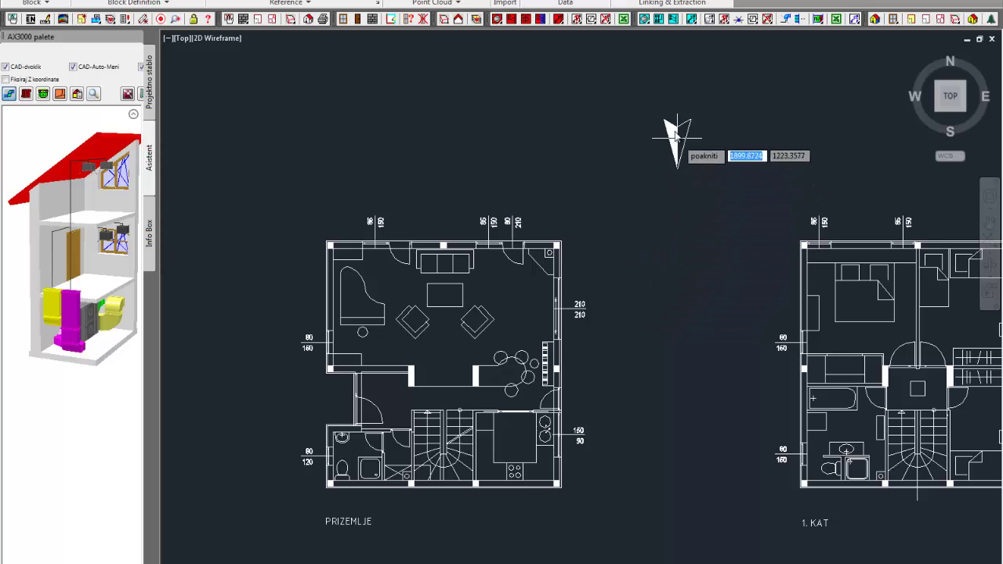
pyautogui.click(675, 114)
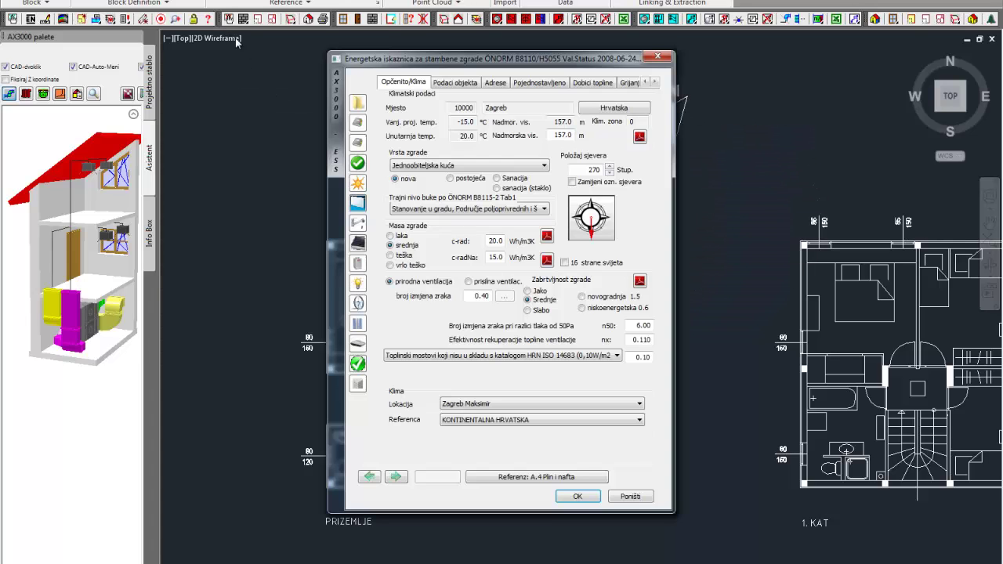
# Review the energy certificate's building data, addresses, heat gains, space heating, hot water, solar collector, heat pump and renovation settings
pyautogui.click(453, 85)
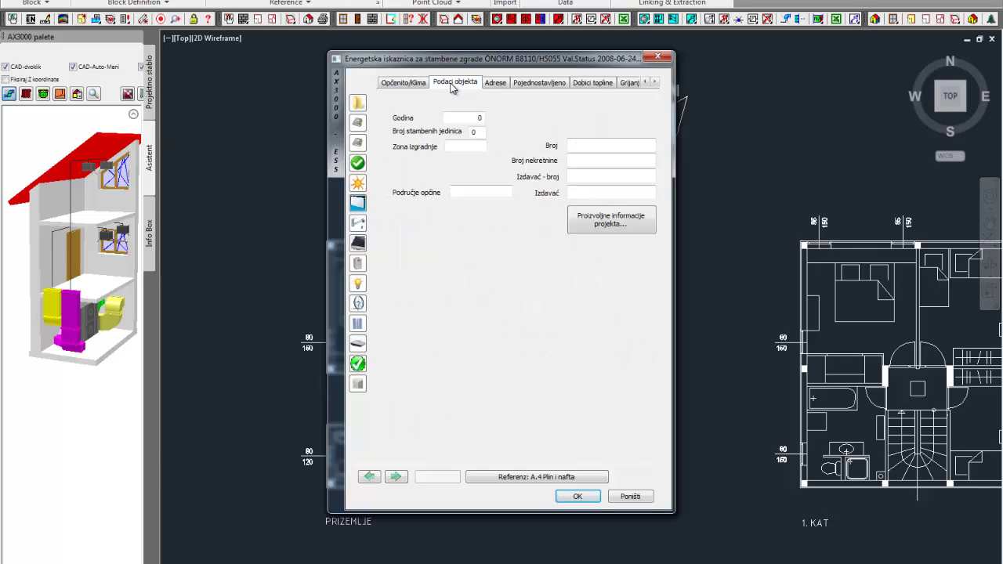
pyautogui.click(498, 88)
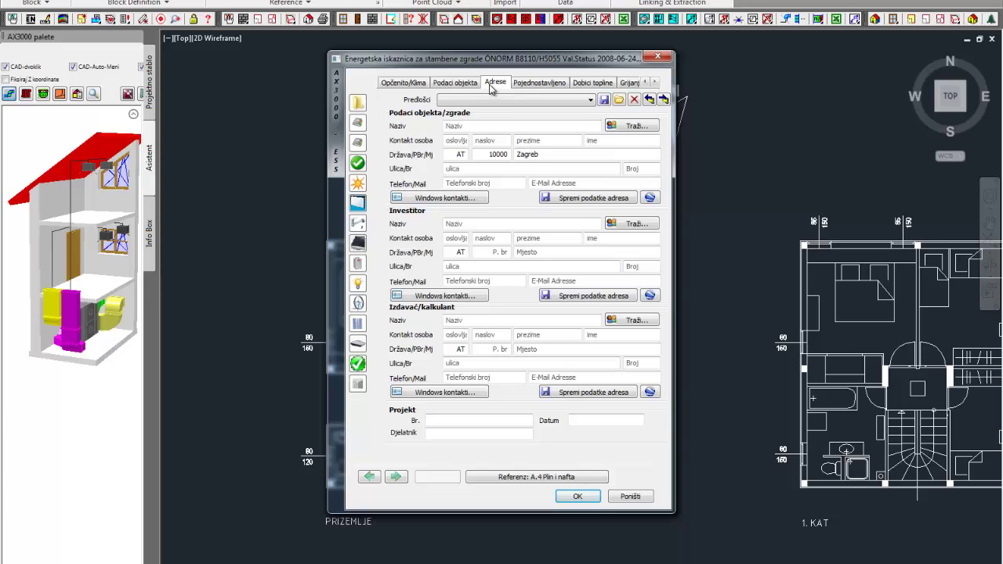
pyautogui.click(596, 83)
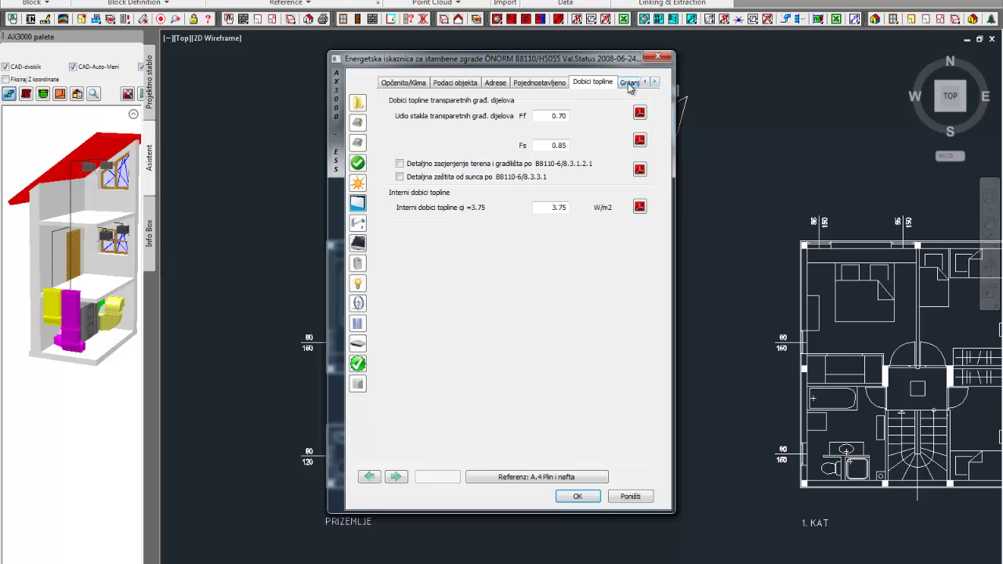
pyautogui.click(629, 84)
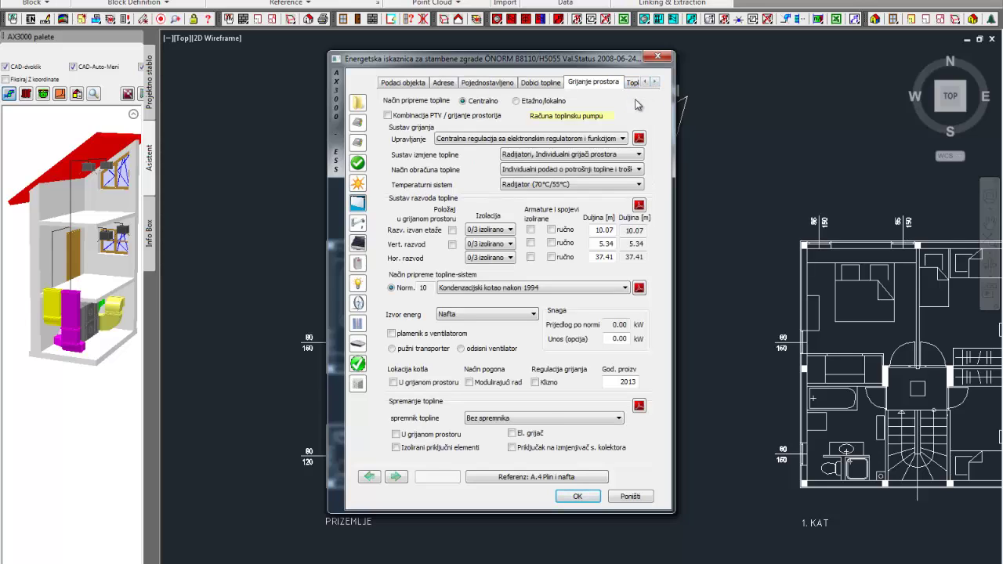
pyautogui.click(656, 83)
pyautogui.click(655, 83)
pyautogui.click(656, 85)
pyautogui.click(656, 85)
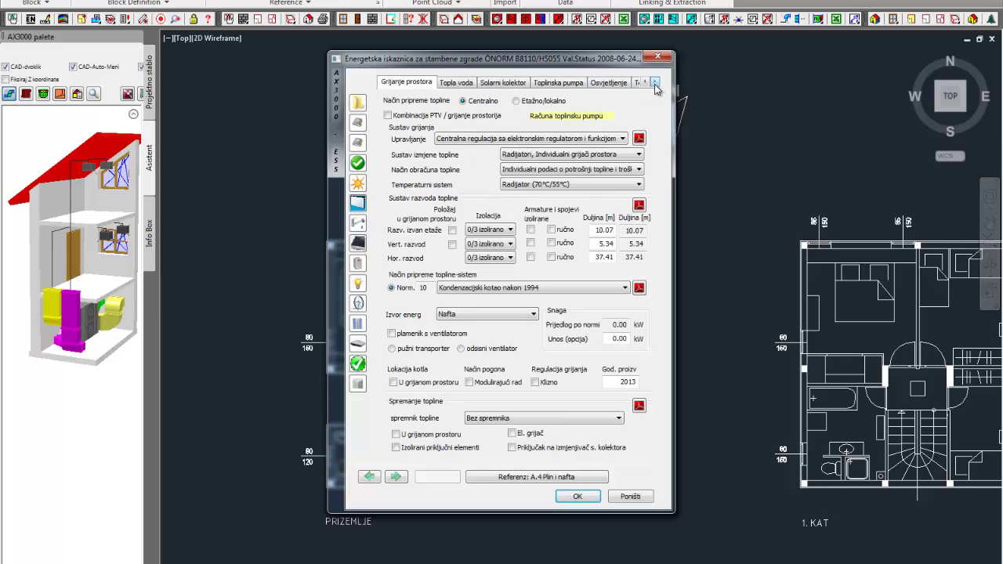
pyautogui.click(470, 84)
pyautogui.click(505, 84)
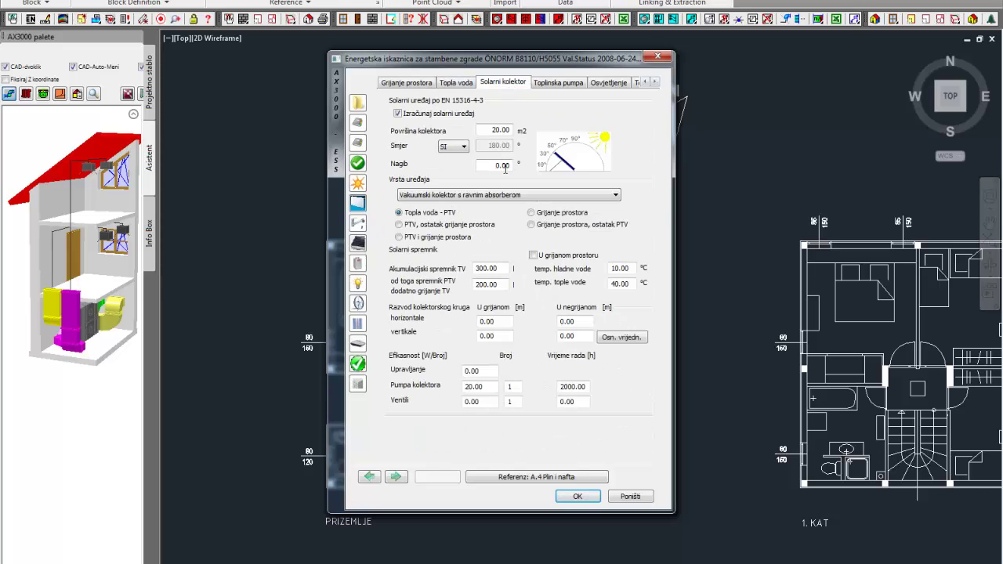
pyautogui.click(558, 83)
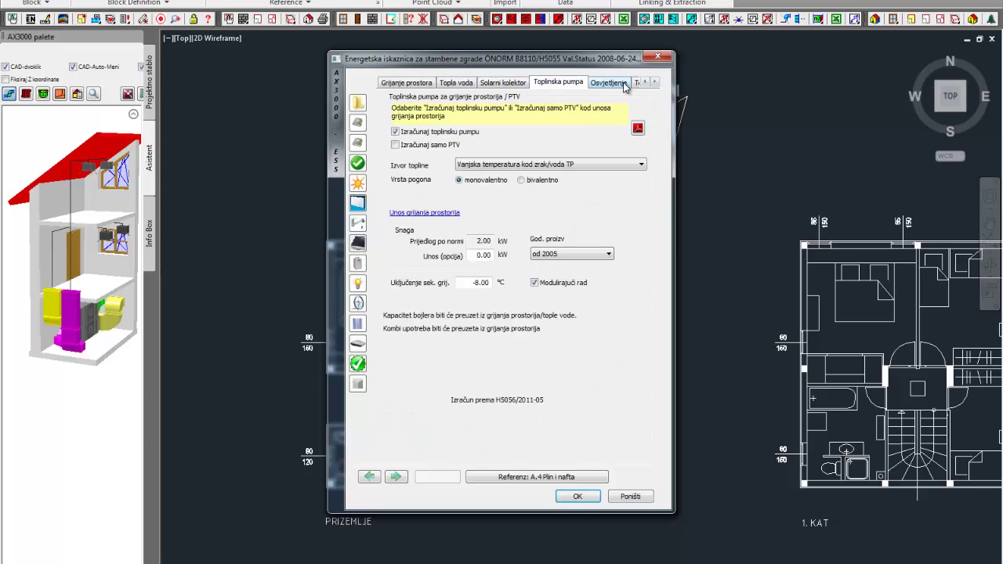
pyautogui.click(655, 82)
pyautogui.click(655, 82)
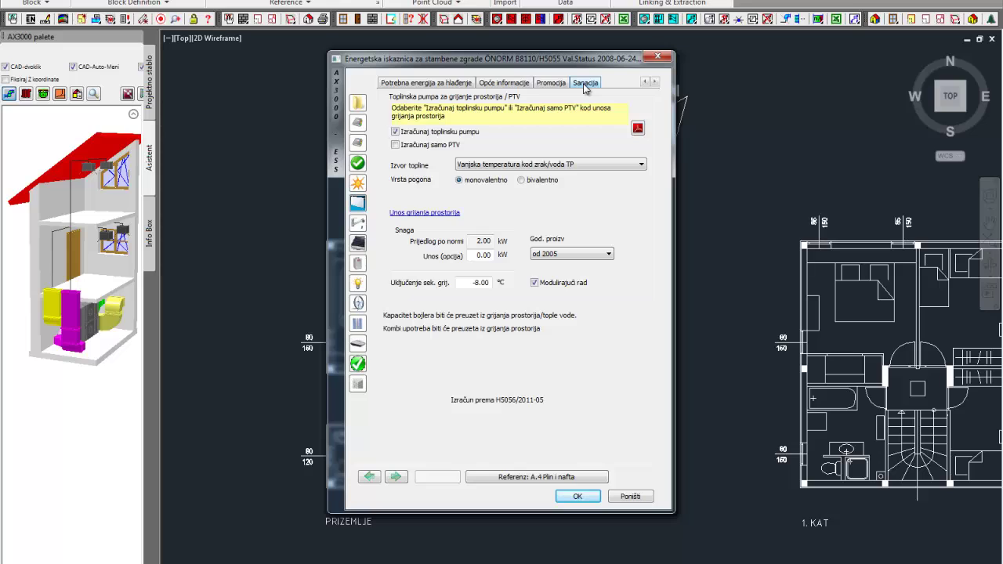
pyautogui.click(584, 83)
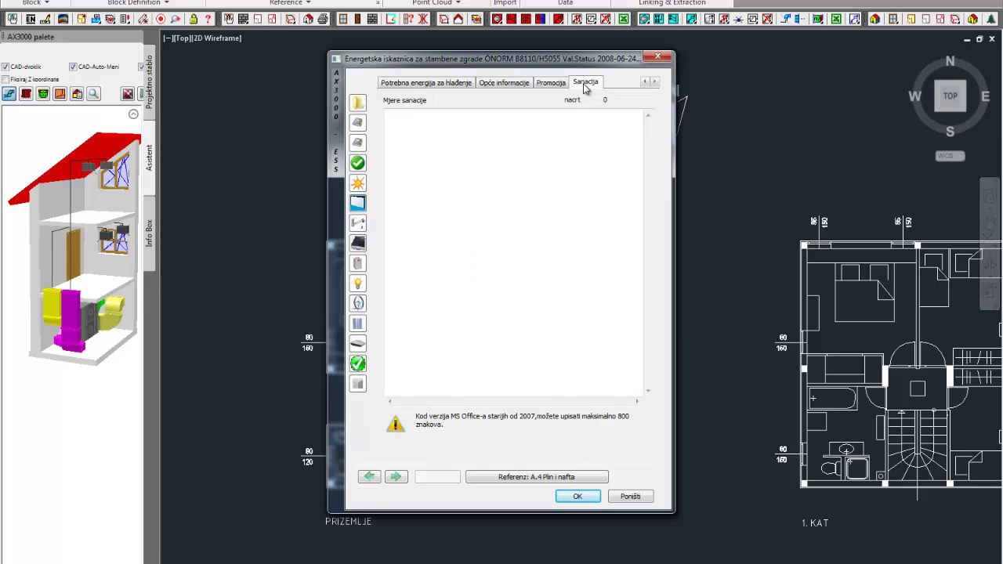
# Accept the energy certificate data and add a new window type named P1 - 85x150 to the window definitions
pyautogui.click(583, 497)
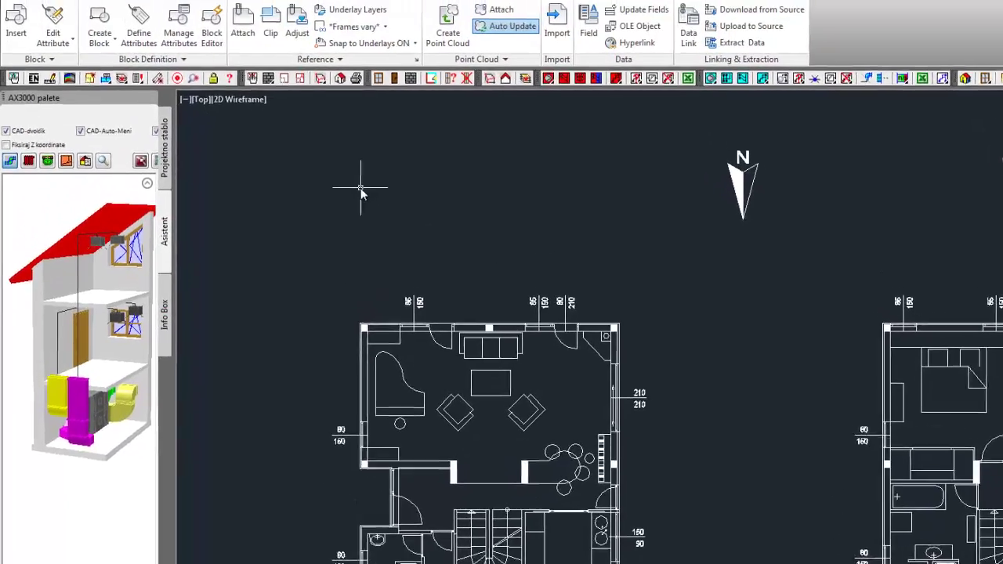
pyautogui.moveTo(268, 79); pyautogui.dragTo(274, 89)
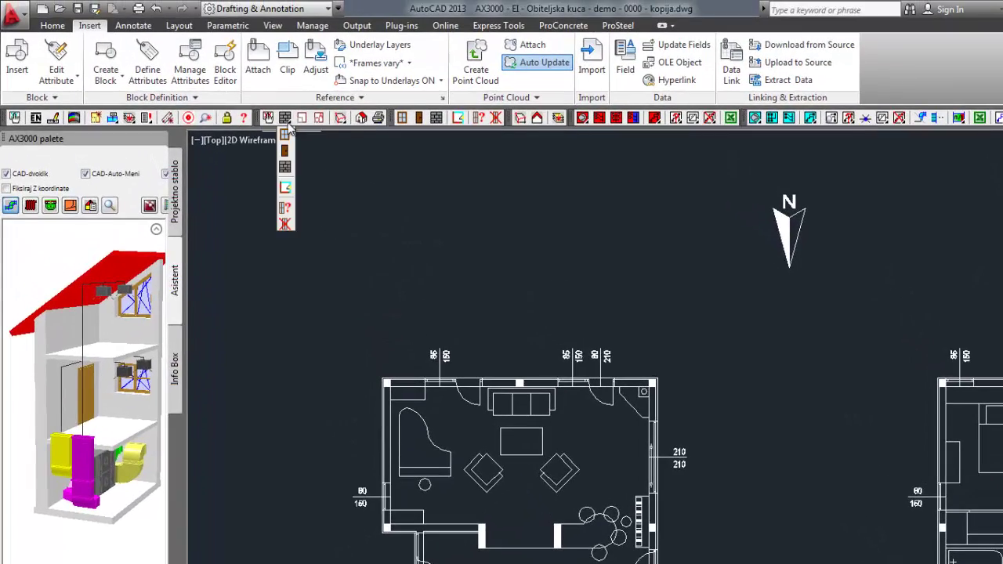
pyautogui.click(286, 134)
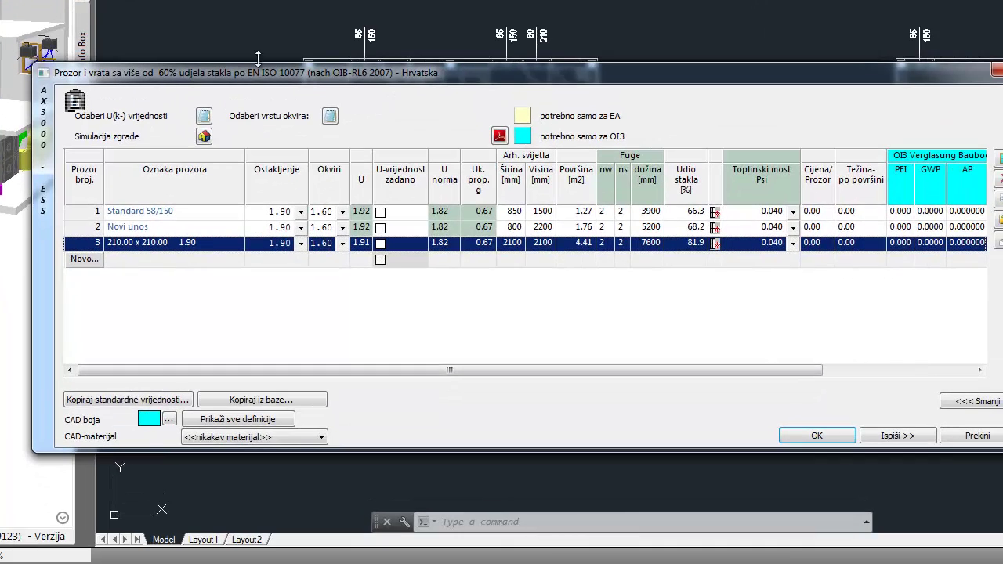
pyautogui.moveTo(265, 74); pyautogui.dragTo(233, 155)
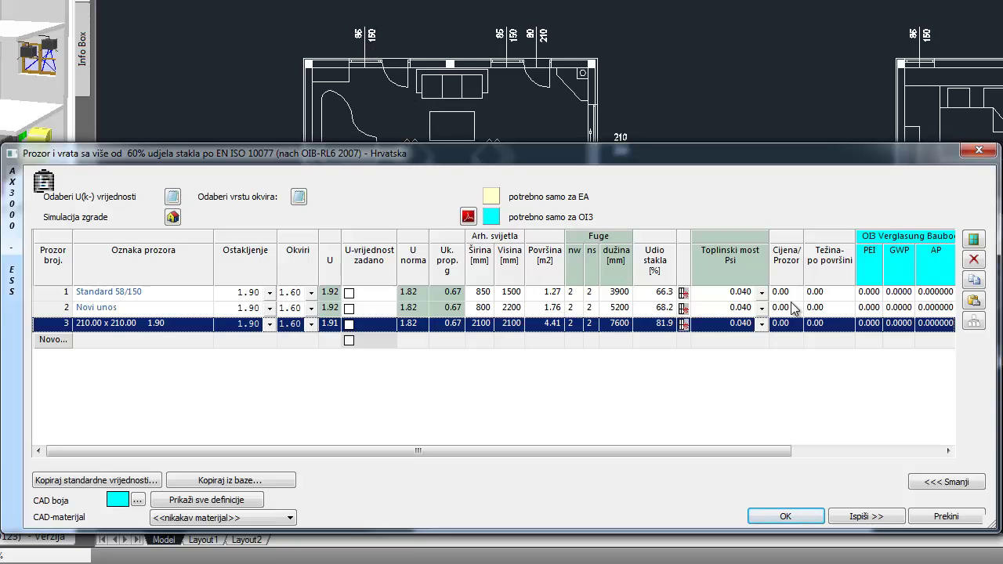
pyautogui.click(974, 239)
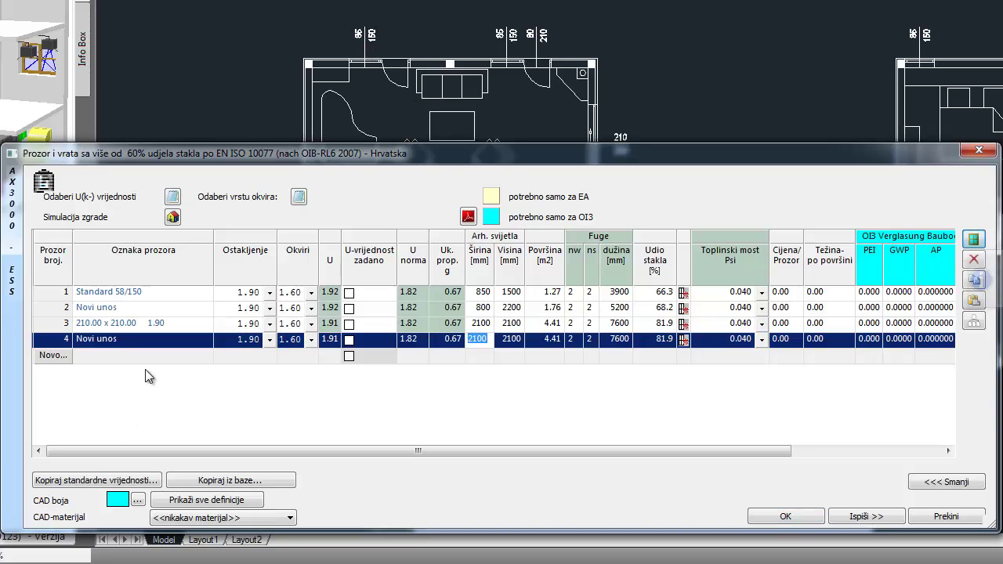
pyautogui.click(132, 342)
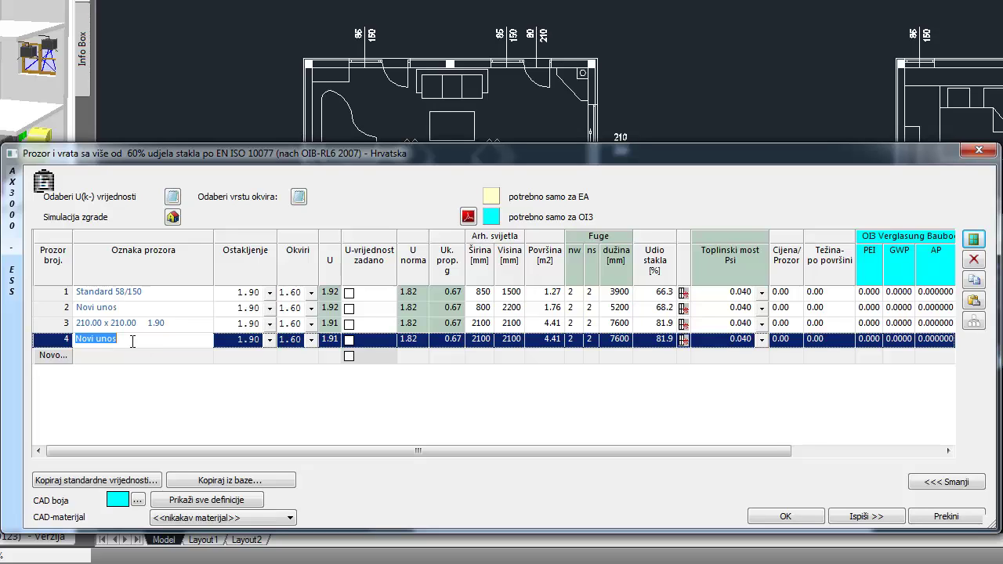
pyautogui.write('P1 - 85x150')
# Give window P1 - 85x150 the 1.90 triple glazing 6-12-6-12-6 and the 1.60 Meko drvo 90 mm frame
pyautogui.click(268, 340)
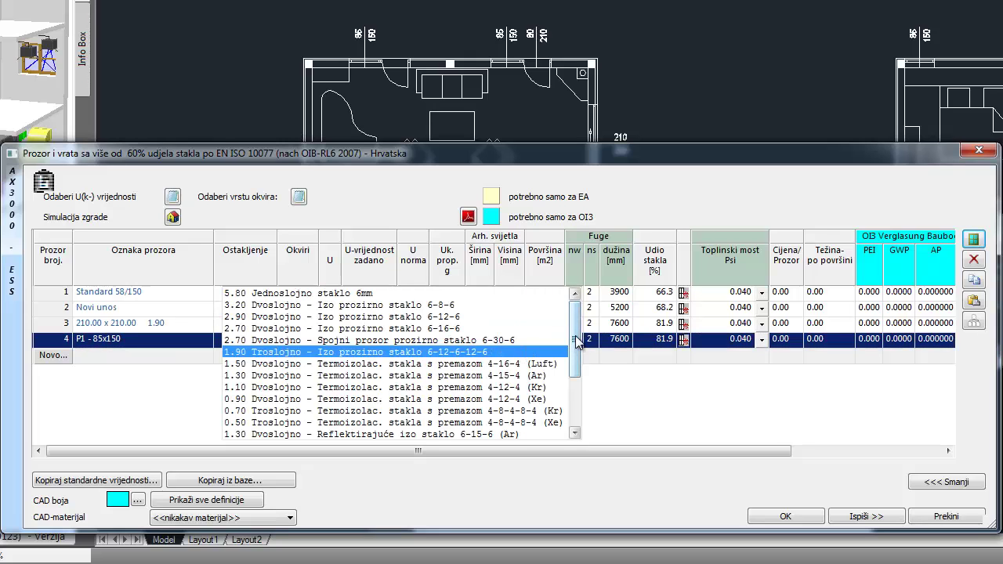
pyautogui.moveTo(574, 356)
pyautogui.mouseDown()
pyautogui.moveTo(570, 405)
pyautogui.moveTo(571, 353)
pyautogui.mouseUp()
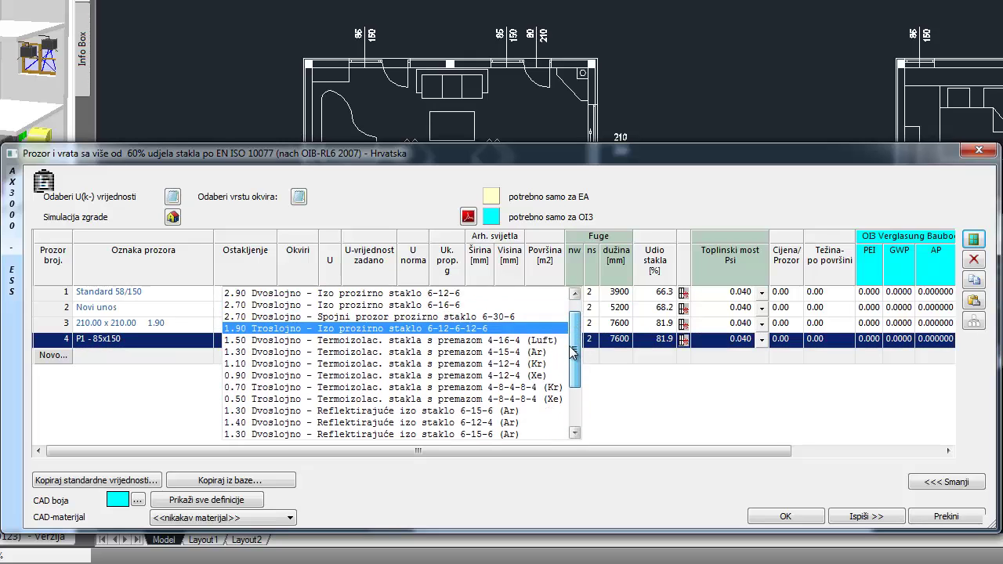
pyautogui.click(520, 330)
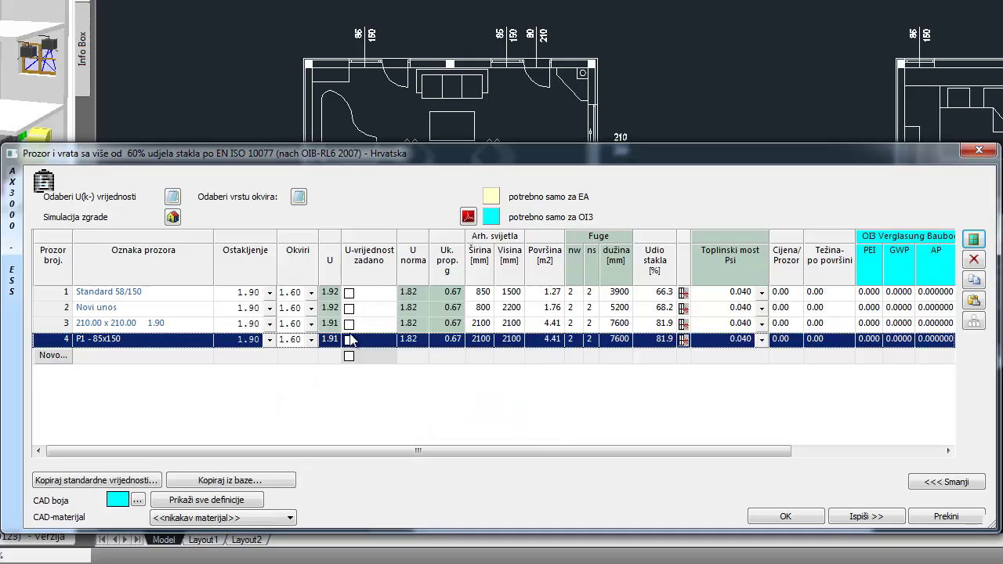
pyautogui.click(312, 340)
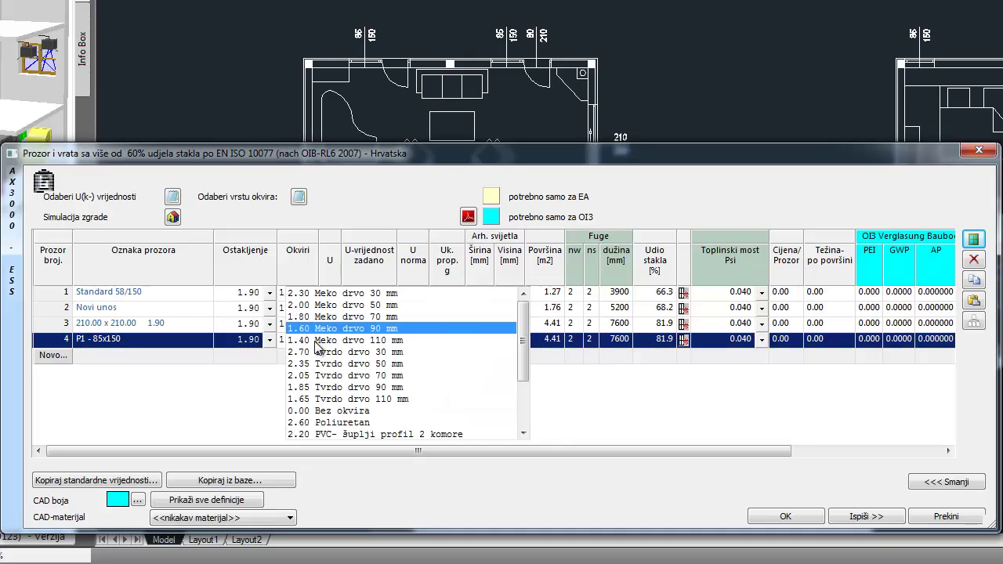
pyautogui.click(428, 328)
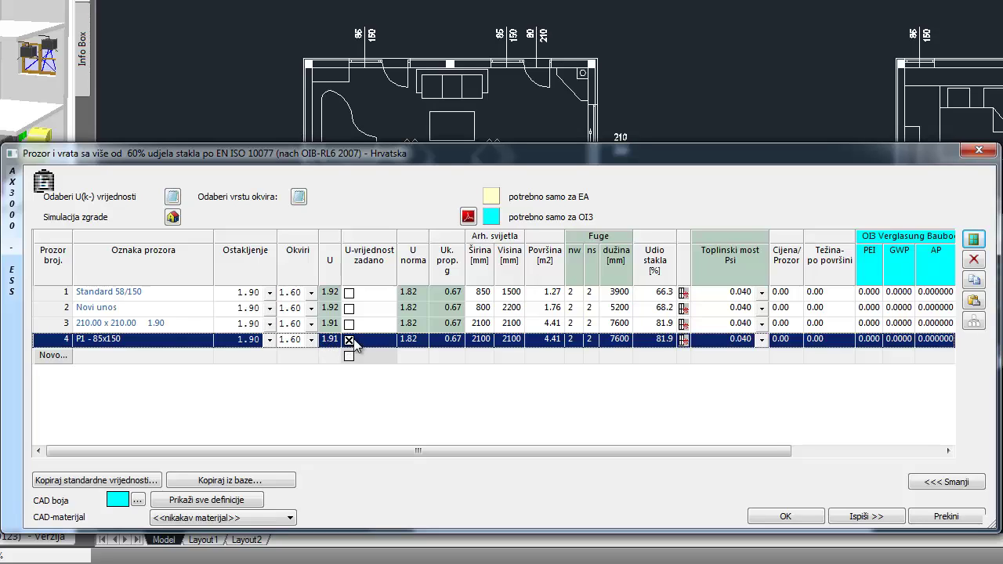
# Enable the user-specified U-value for window P1 - 85x150 and set it to 1
pyautogui.click(348, 340)
pyautogui.click(332, 341)
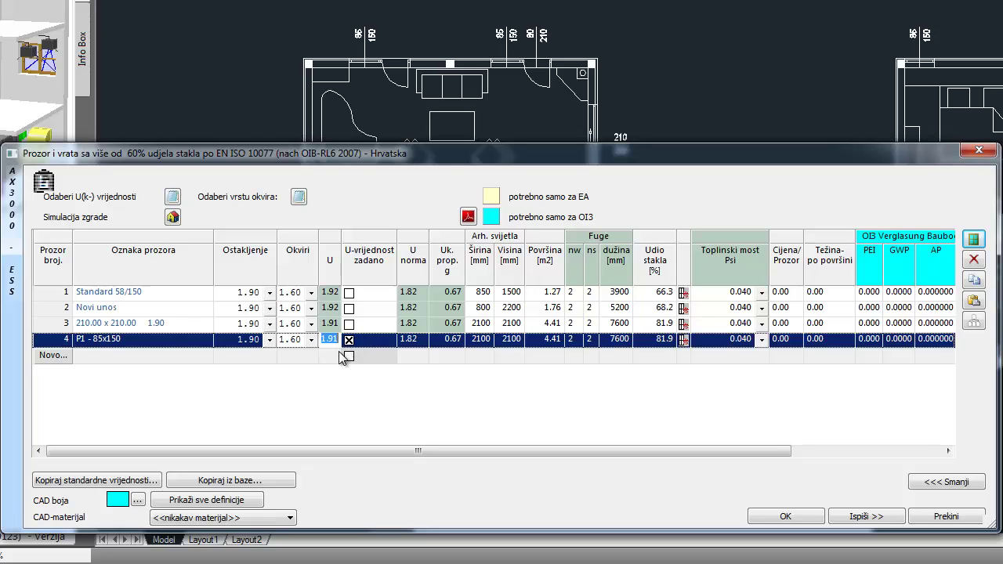
pyautogui.write('1')
pyautogui.click(330, 365)
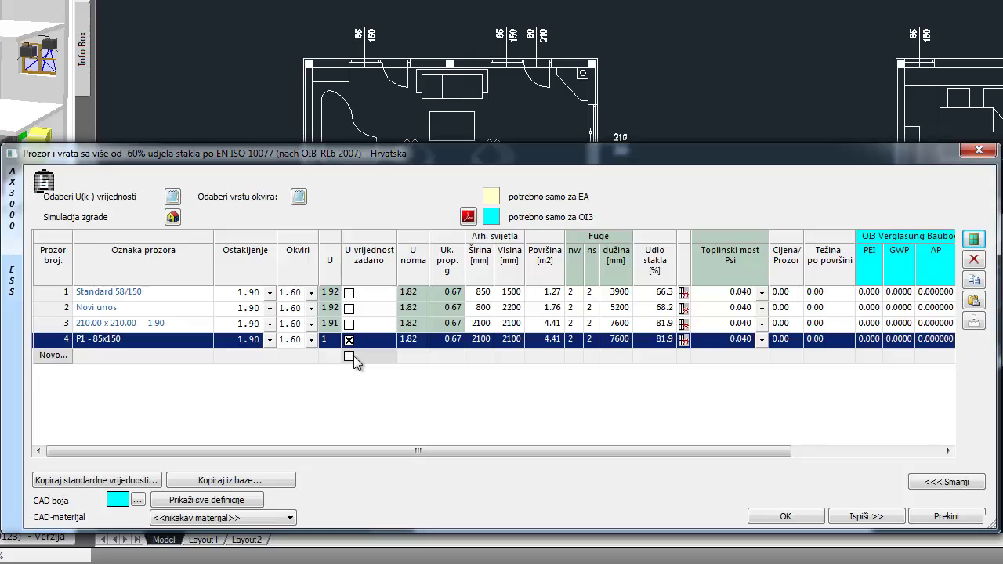
# Set the clear opening of window P1 - 85x150 to 850 mm wide and 1500 mm high
pyautogui.click(479, 343)
pyautogui.write('850')
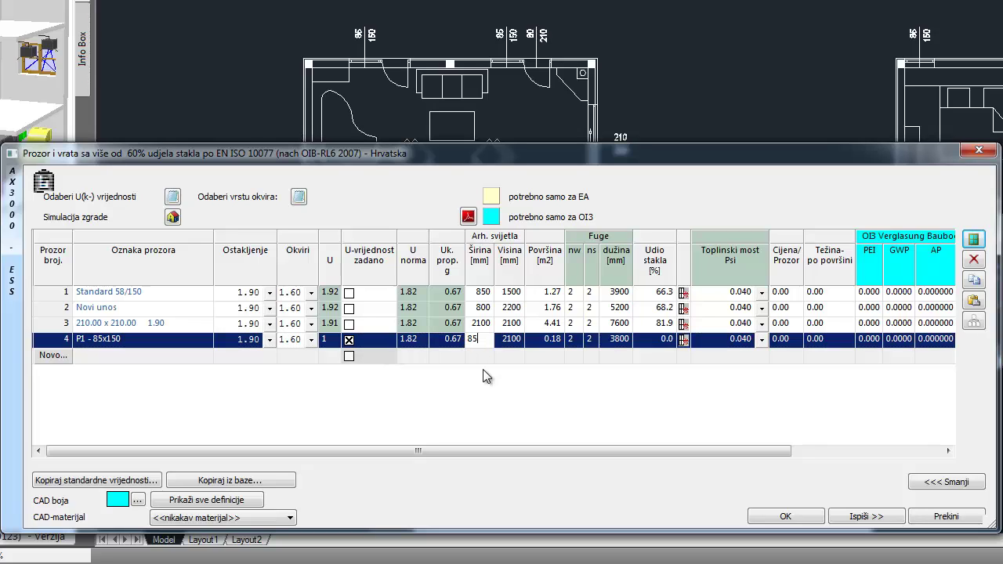
pyautogui.click(511, 342)
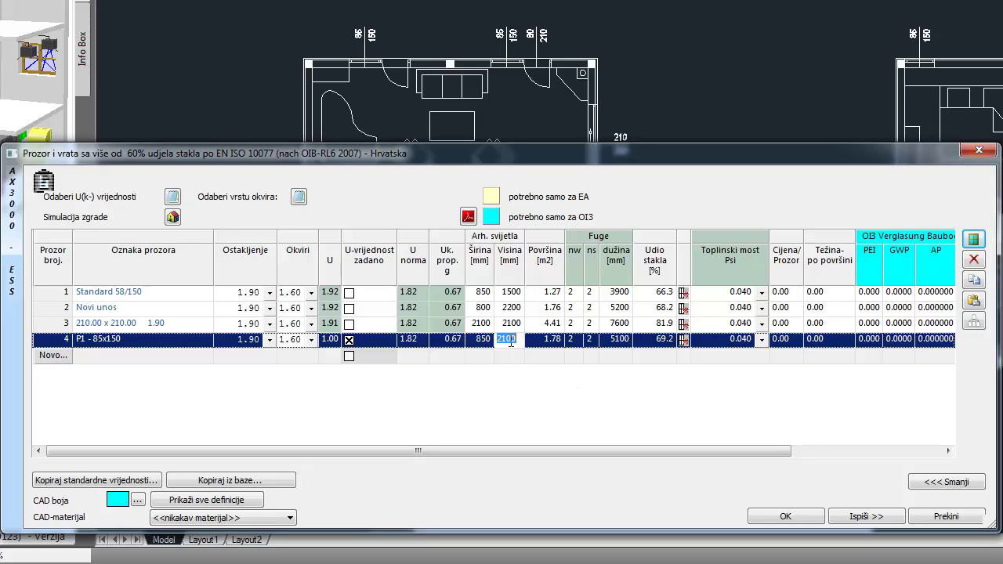
pyautogui.write('1500')
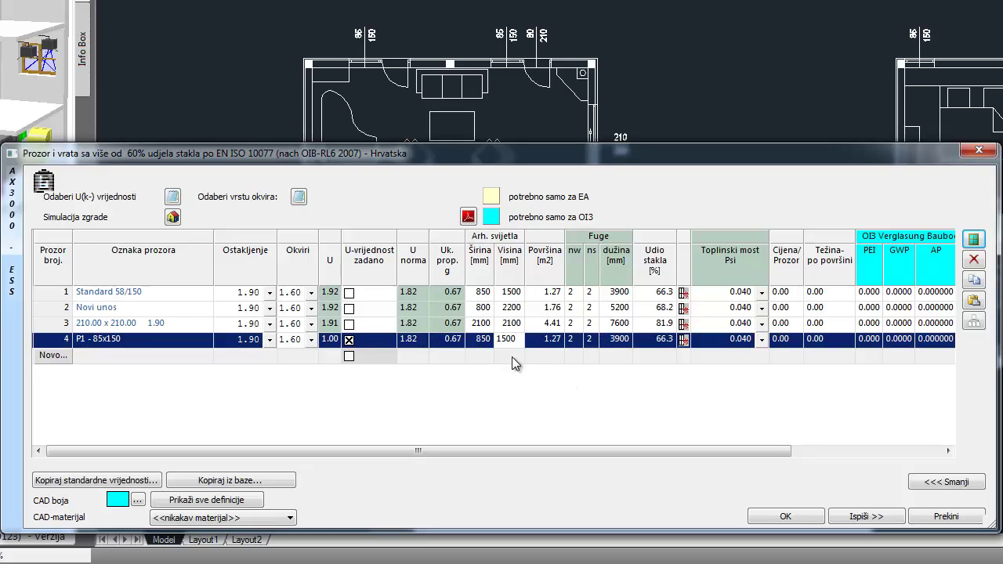
pyautogui.click(520, 380)
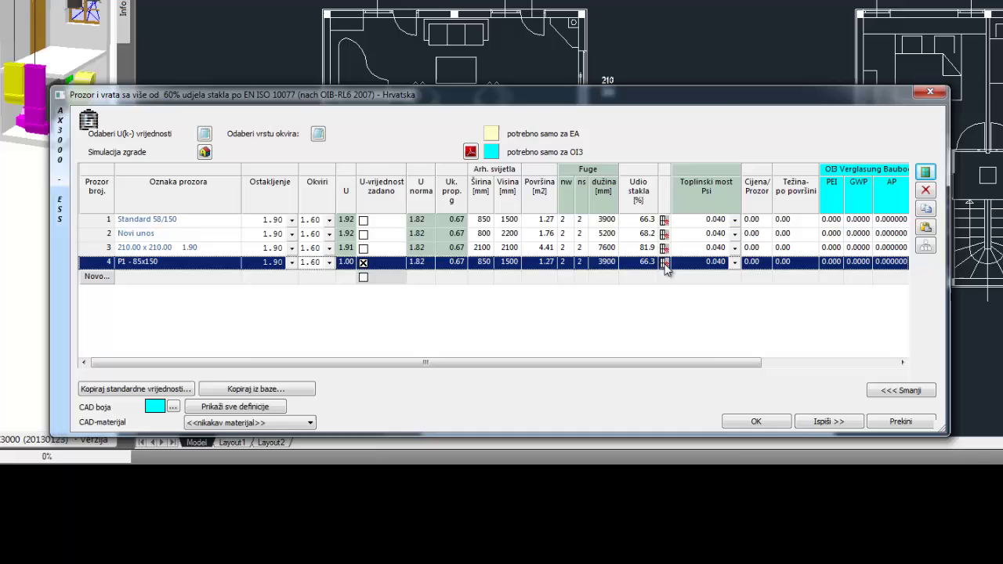
# In the extended properties of window P1 - 85x150, set external sun protection with b-value Vanjsko: žaluzine, kut otvora 45° - 0.15, keeping material J_žaluzine_male_refleksije
pyautogui.click(672, 293)
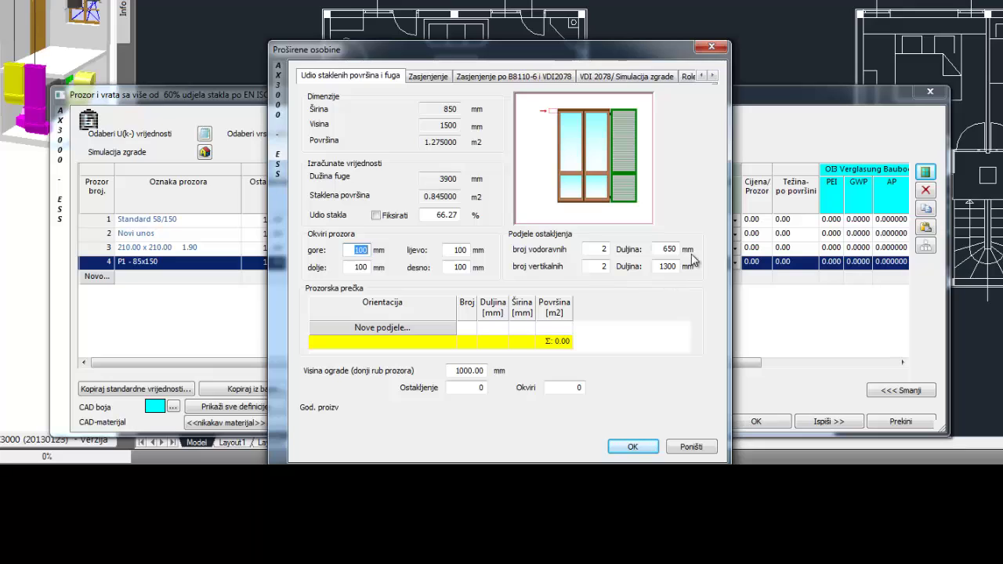
pyautogui.click(430, 76)
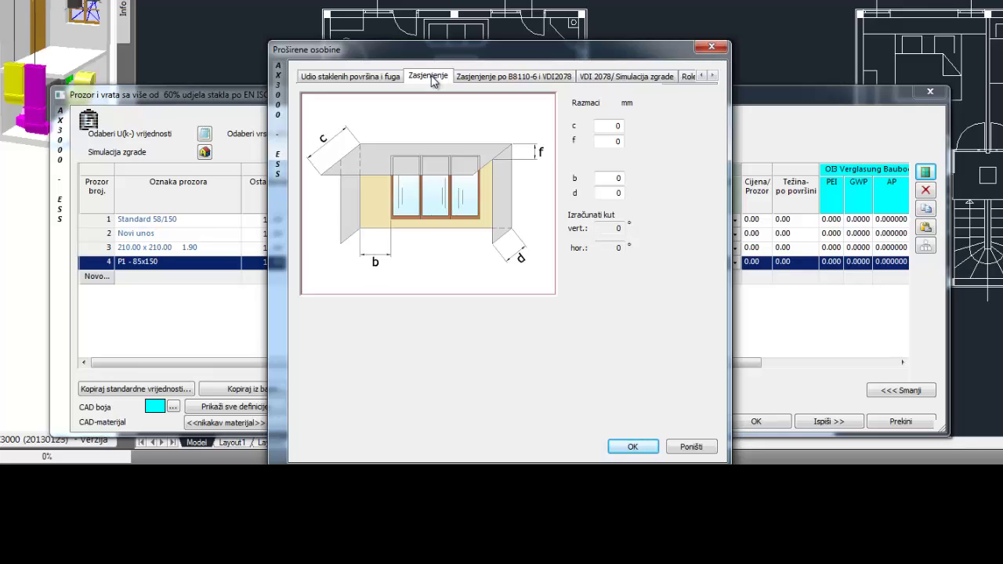
pyautogui.click(493, 78)
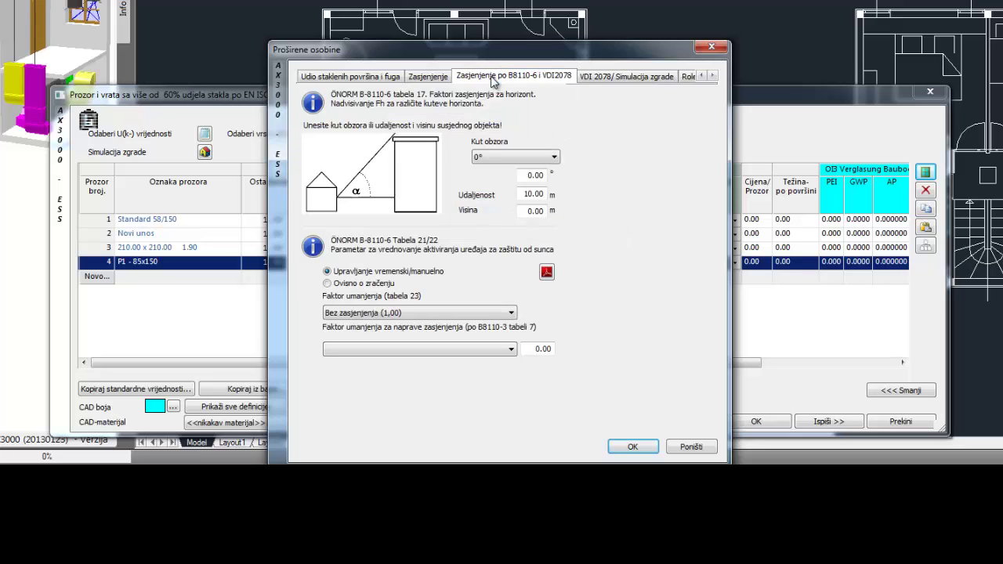
pyautogui.click(633, 76)
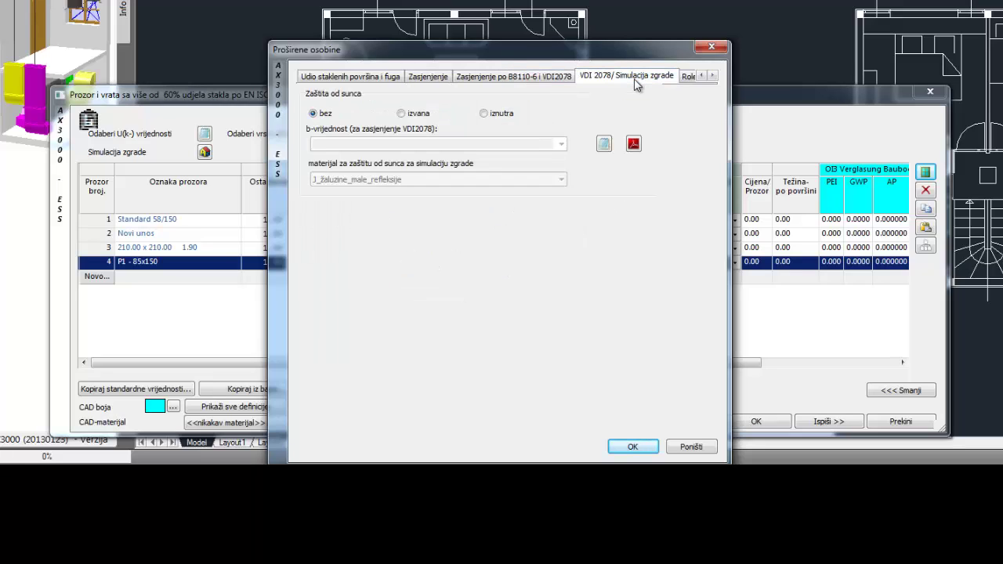
pyautogui.click(401, 115)
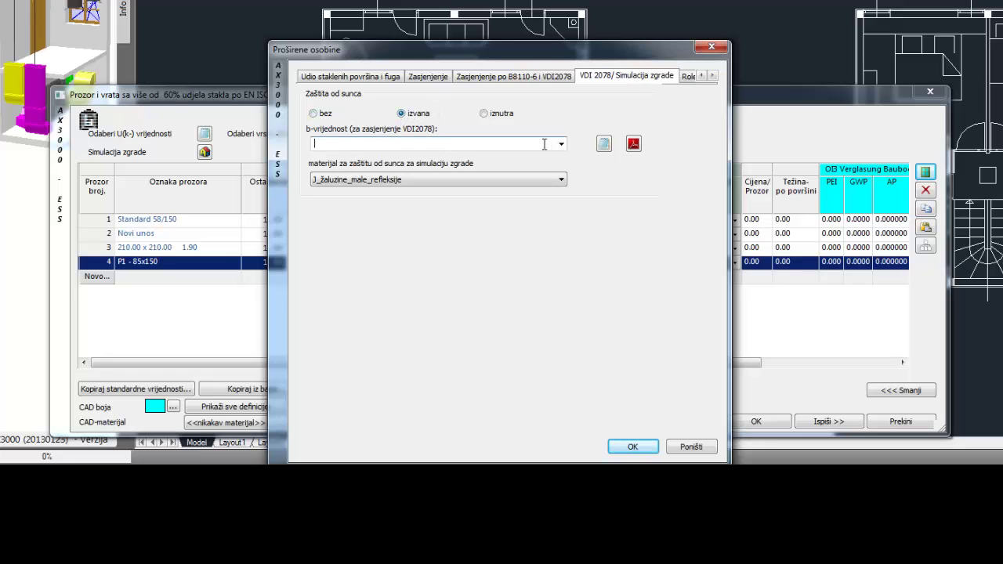
pyautogui.click(562, 145)
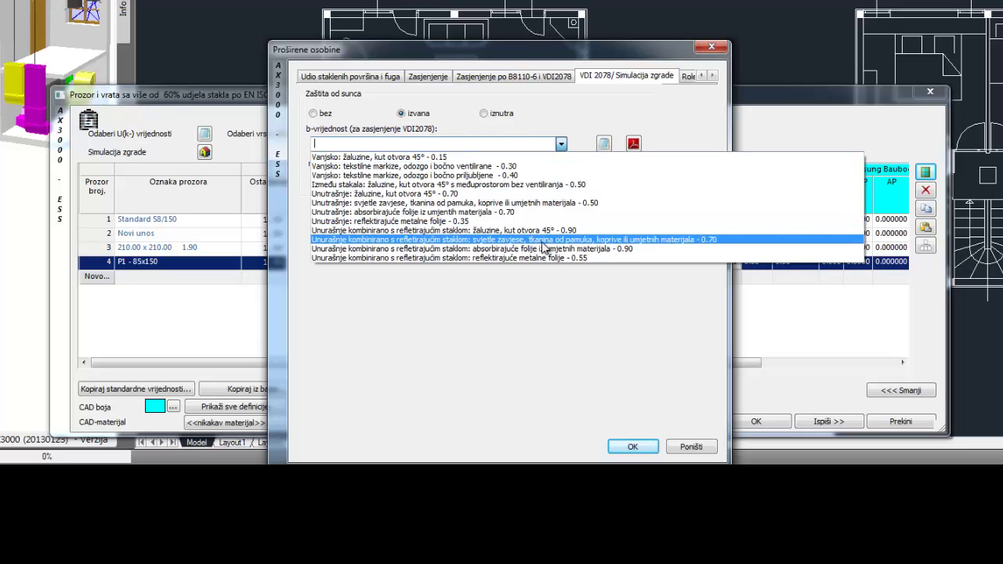
pyautogui.click(526, 158)
pyautogui.click(514, 179)
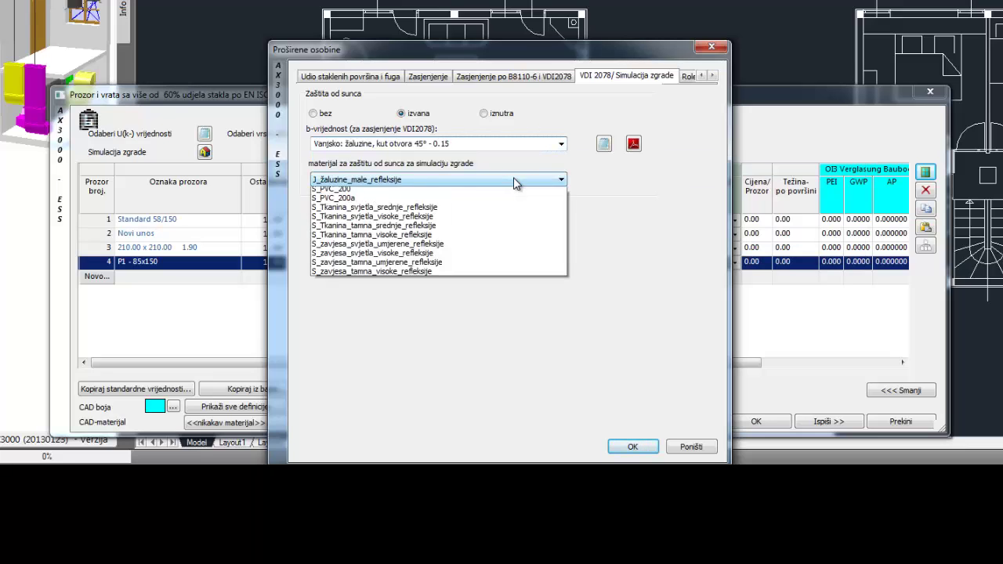
pyautogui.click(513, 179)
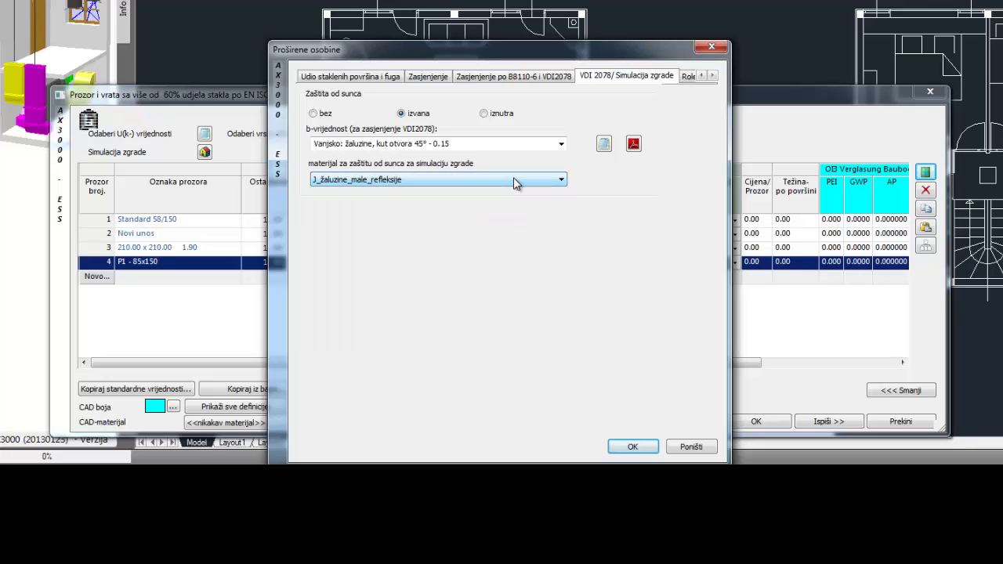
pyautogui.click(687, 78)
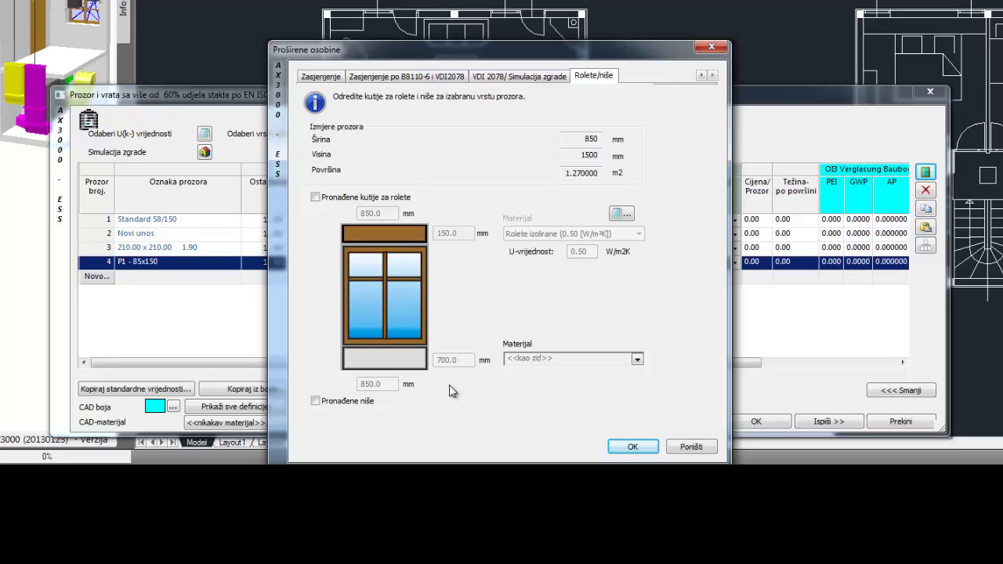
pyautogui.click(633, 447)
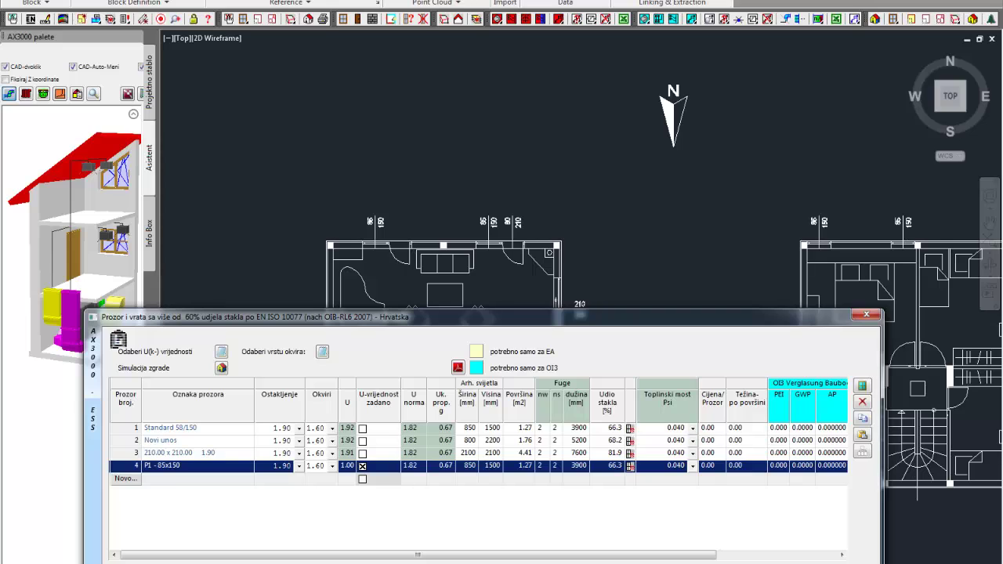
# Assign window type P1 - 85x150 to the upper-left 85/150 window mark on the PRIZEMLJE plan and to all matching 85x150 blocks
pyautogui.click(752, 562)
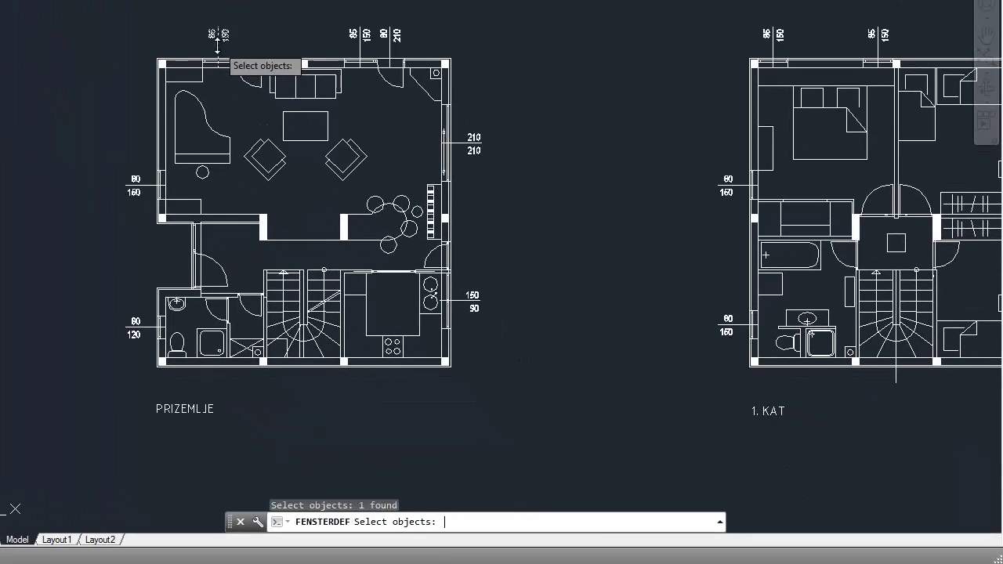
pyautogui.press('Return')
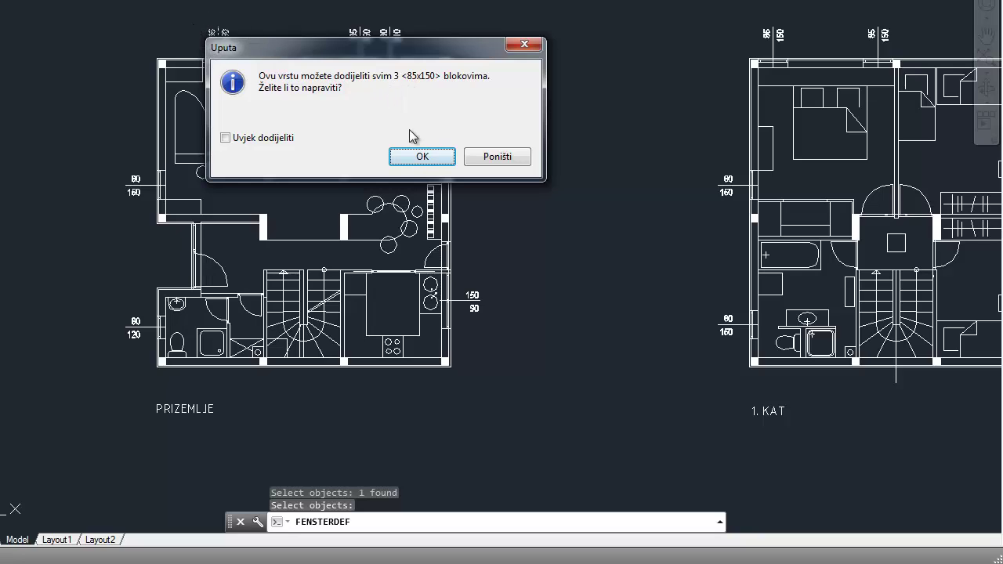
pyautogui.click(422, 156)
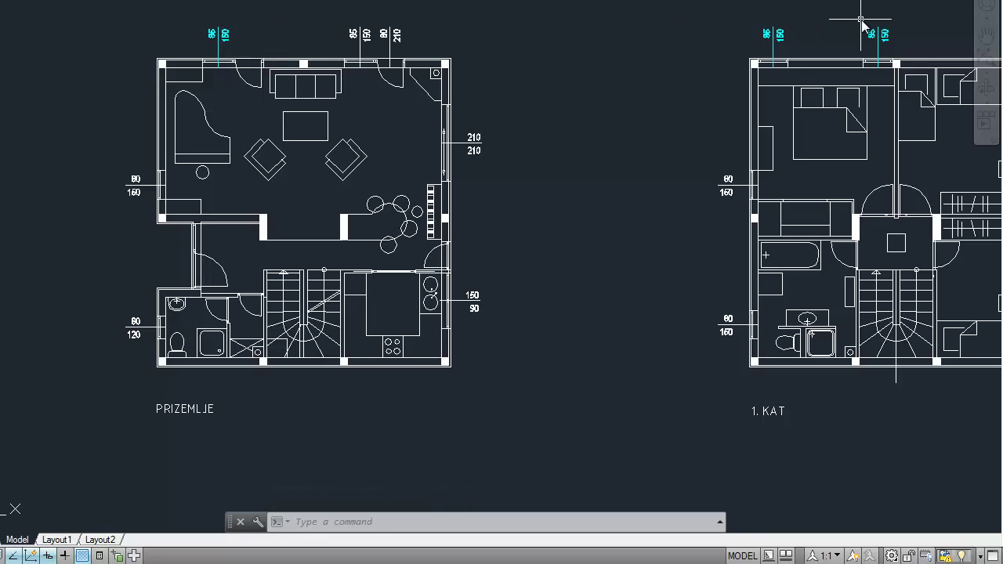
pyautogui.moveTo(743, 91); pyautogui.dragTo(603, 75, button='middle')
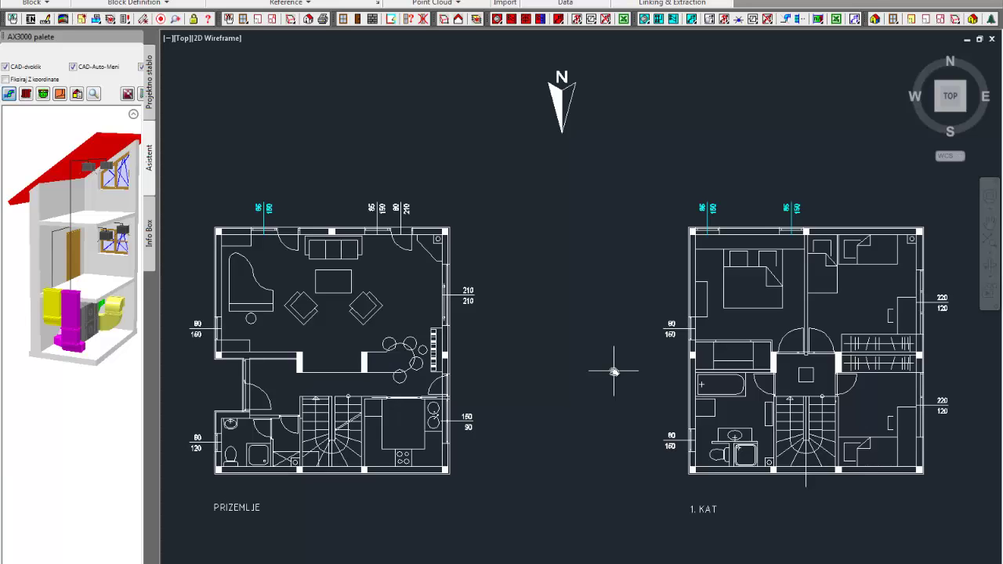
# Duplicate window type P1 - 85x150 in the window definitions and rename the copy P1 - 80x210
pyautogui.click(242, 19)
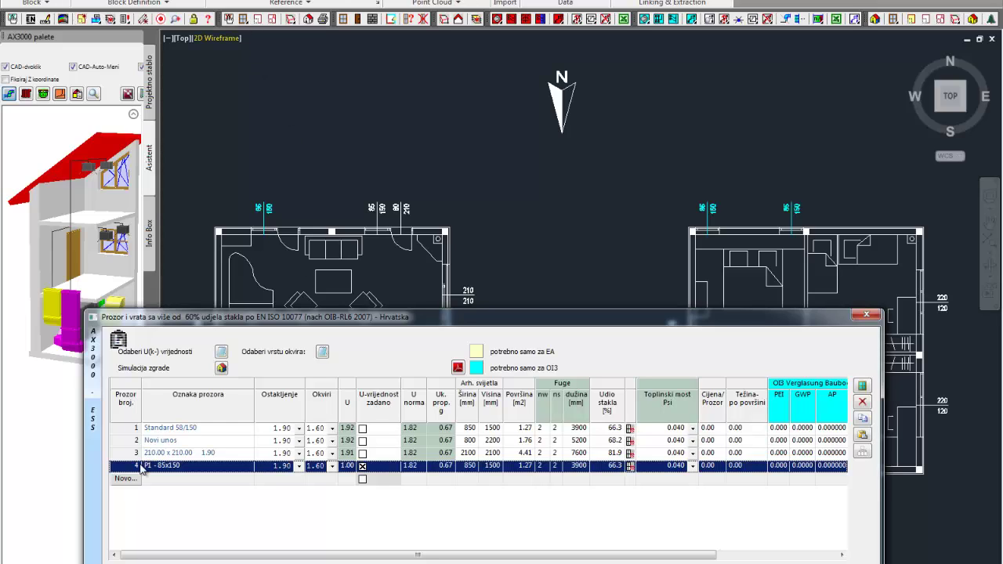
pyautogui.click(864, 455)
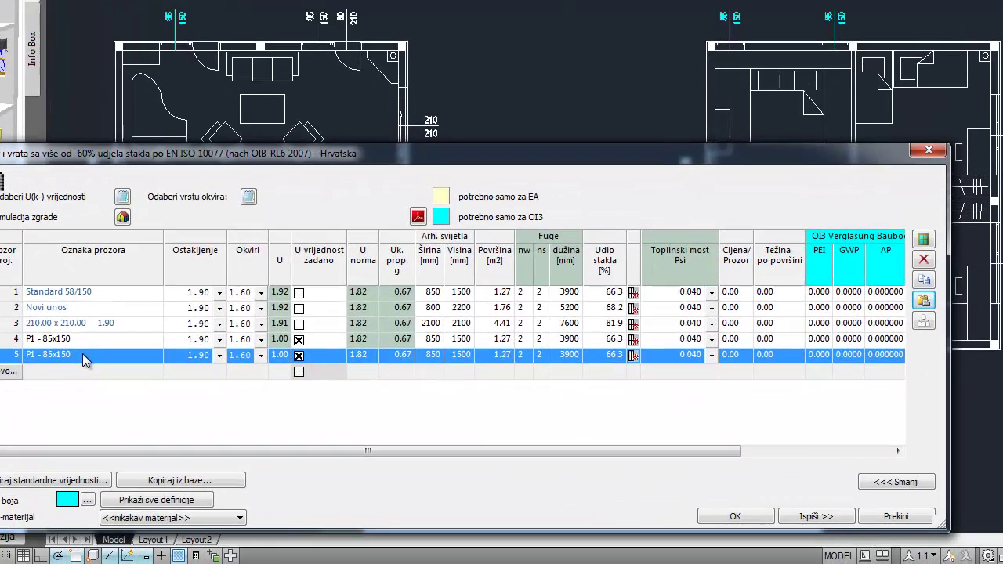
pyautogui.click(155, 462)
pyautogui.click(147, 462)
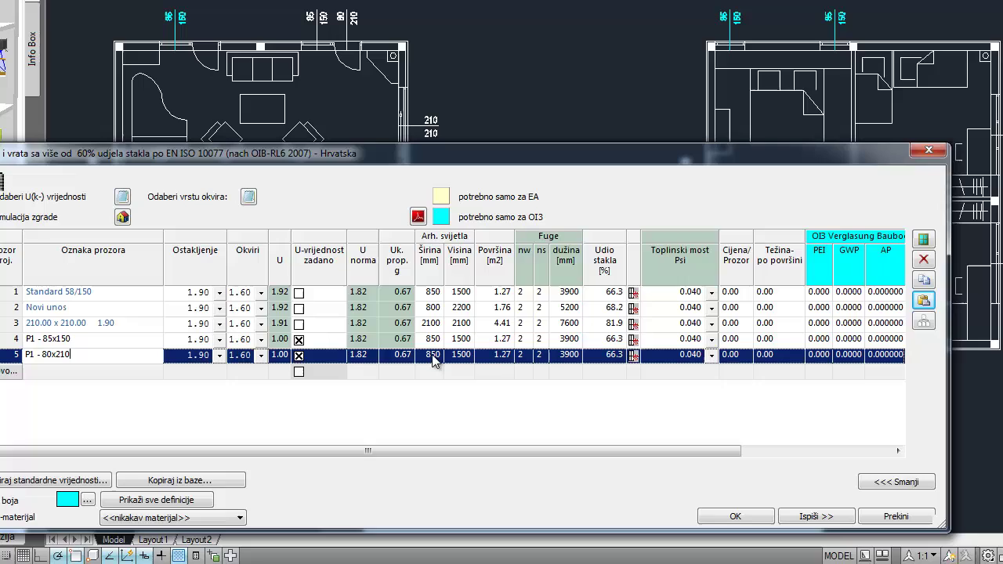
# Set the clear opening of window P1 - 80x210 to 800 mm wide and 2100 mm high
pyautogui.click(433, 356)
pyautogui.write('800')
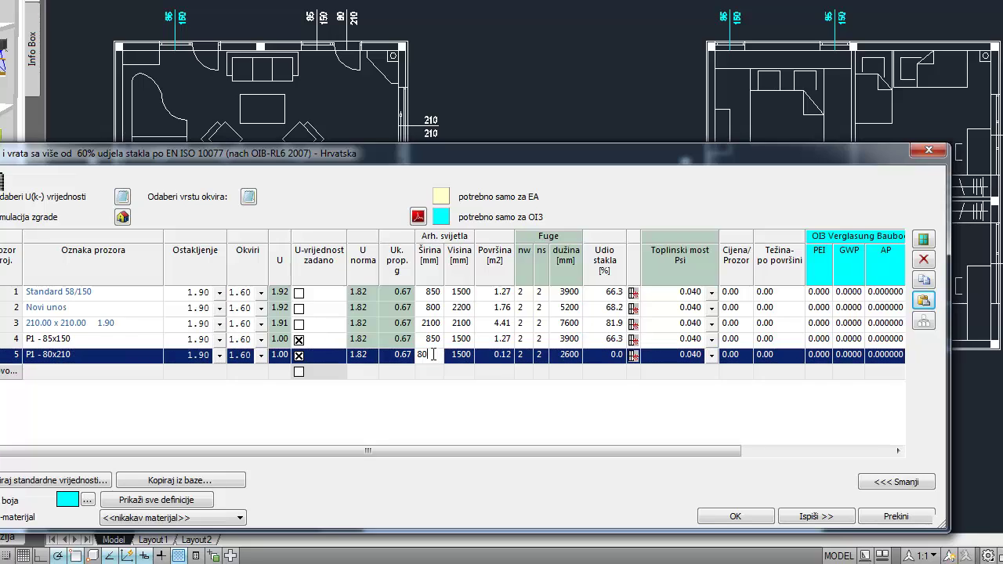
pyautogui.press('Tab')
pyautogui.write('2100')
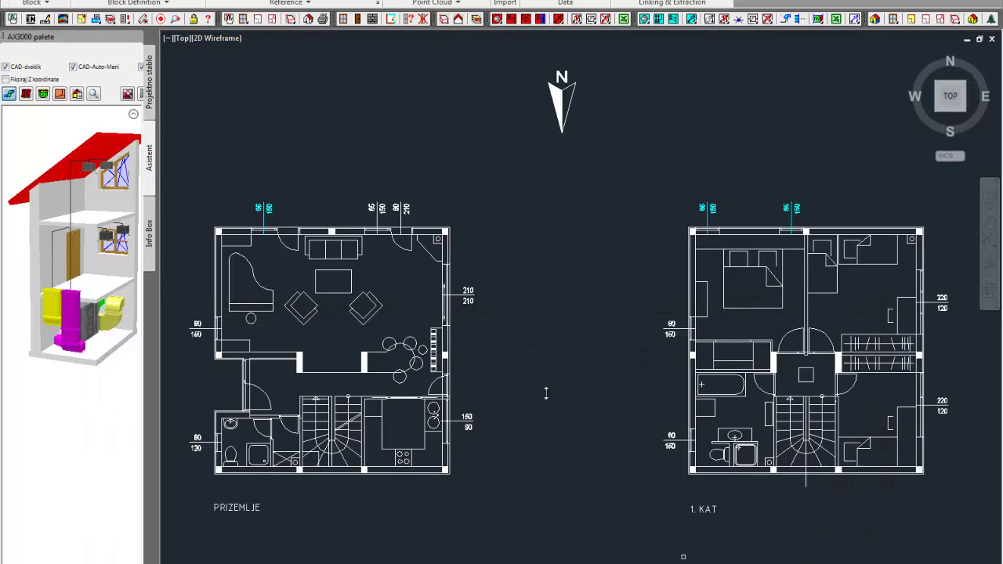
# Assign window type P1 - 80x210 to the 80/210 mark on the upper wall of the PRIZEMLJE plan
pyautogui.click(400, 214)
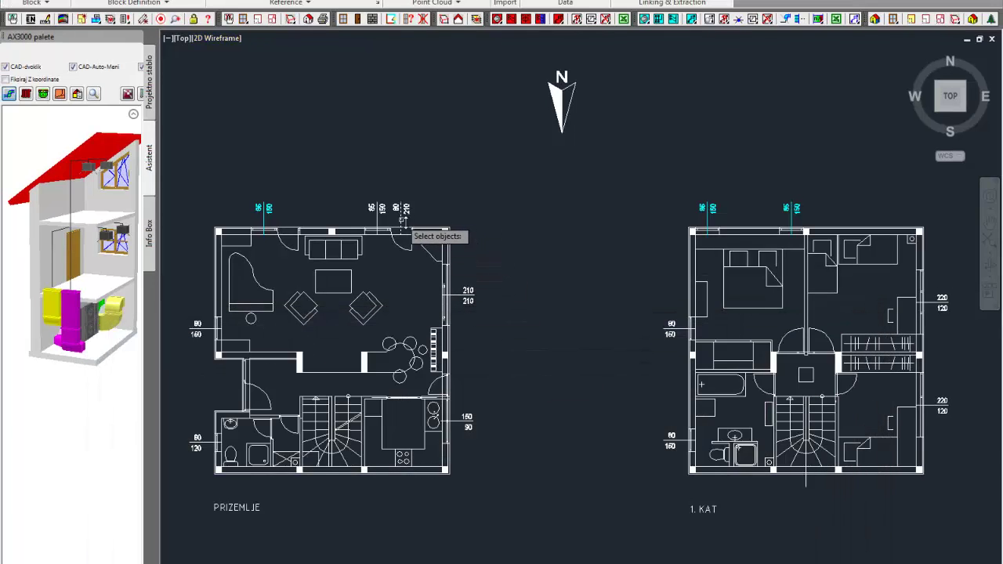
pyautogui.rightClick(441, 251)
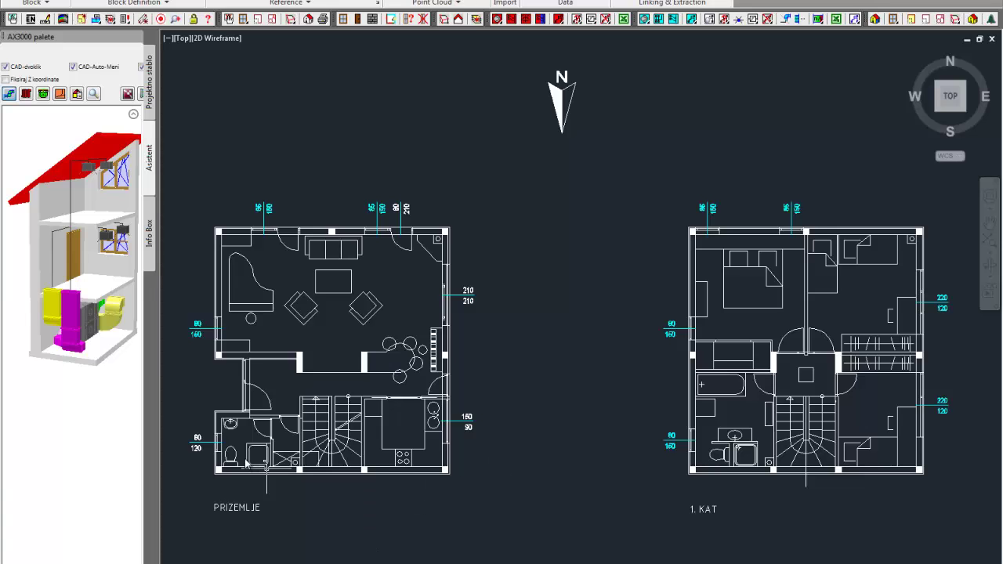
pyautogui.scroll(4, 188, 416)
pyautogui.moveTo(206, 363); pyautogui.dragTo(317, 388, button='middle')
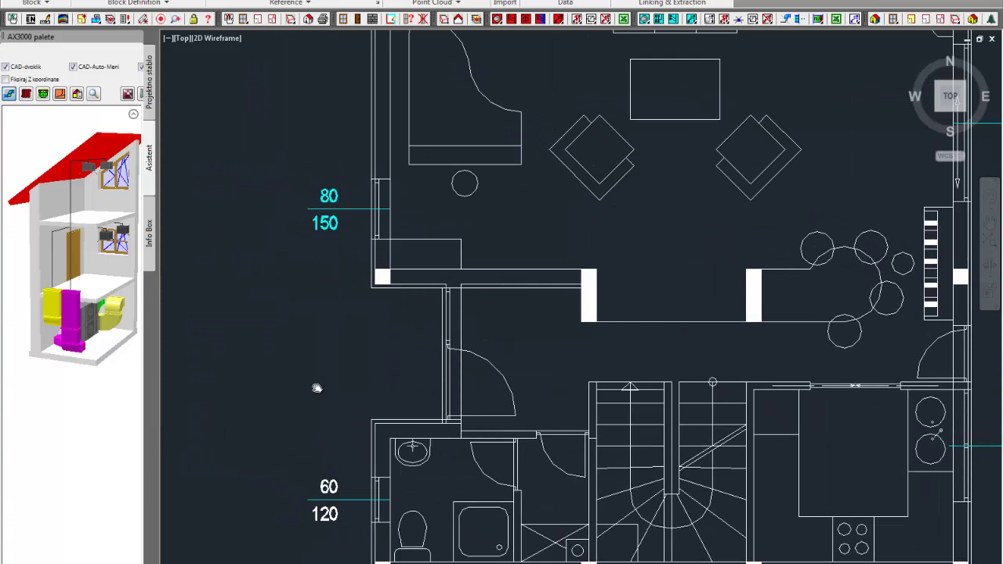
pyautogui.click(342, 500)
pyautogui.press('Escape')
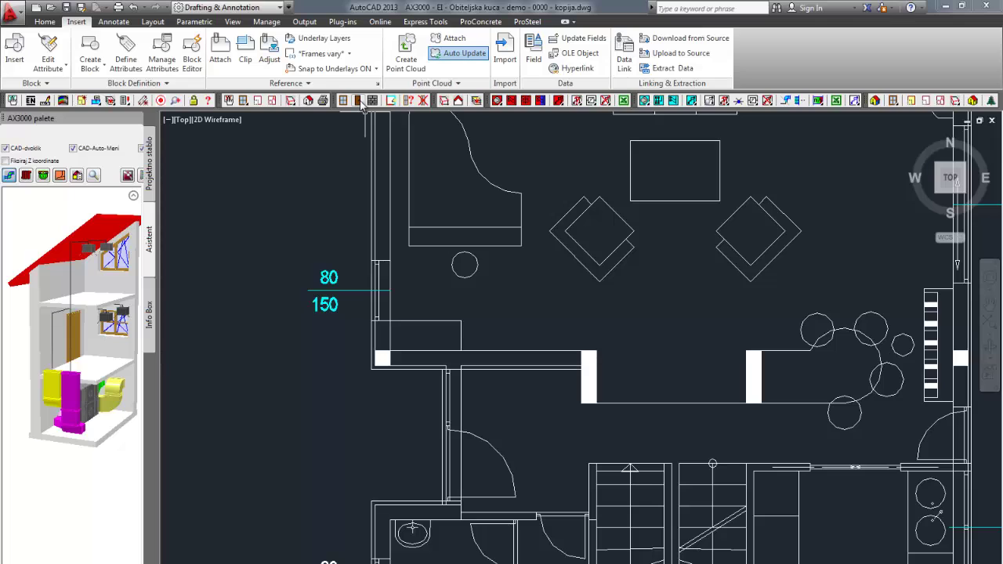
# In the door definitions, set the U-value of Vanjska vrata Drvo Plastika to 1.8
pyautogui.click(359, 101)
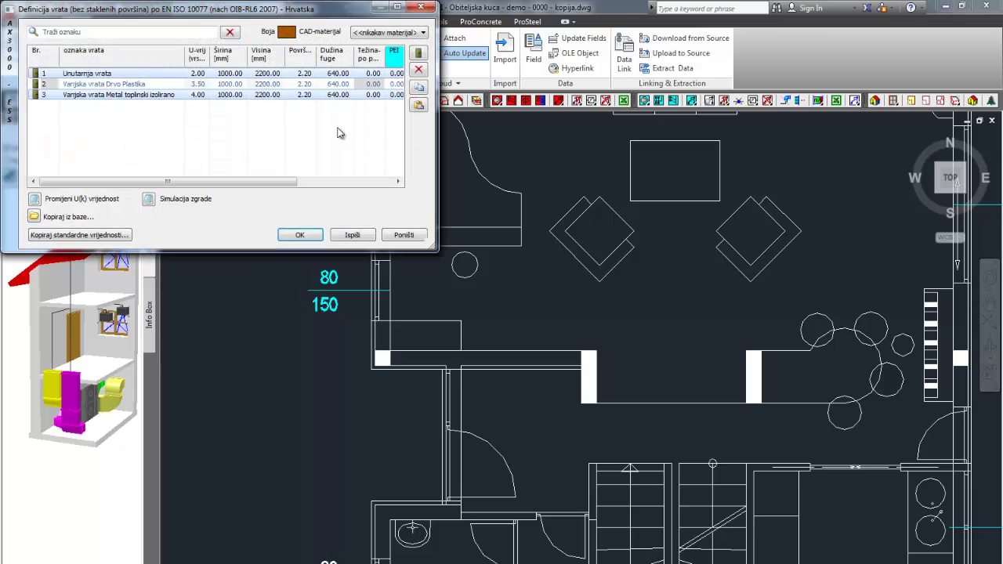
pyautogui.click(42, 85)
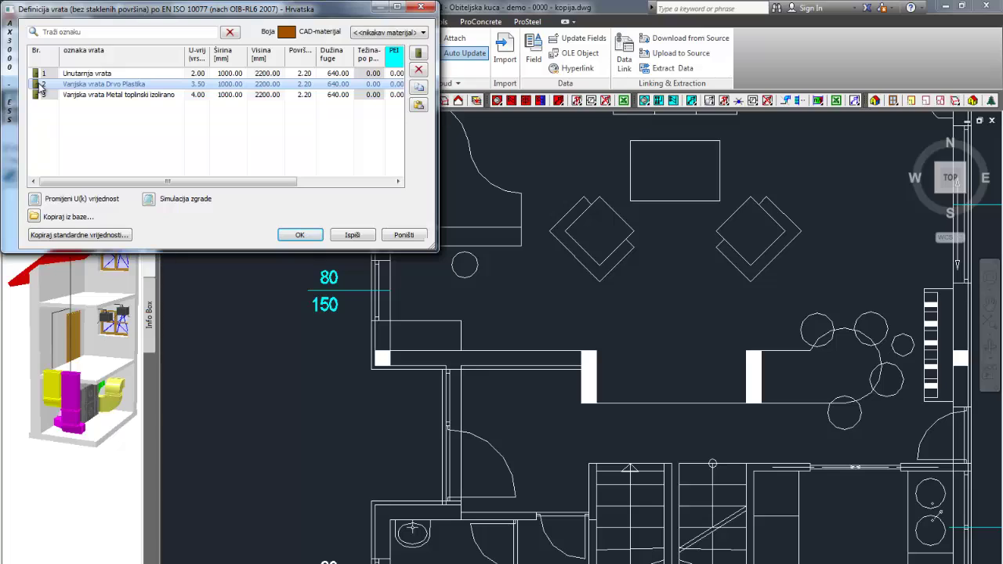
pyautogui.click(197, 84)
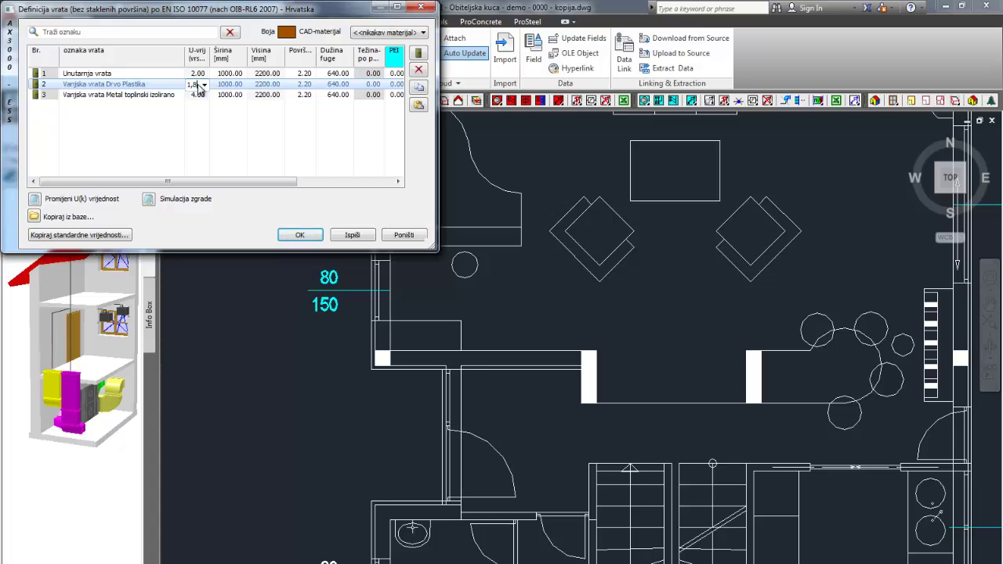
pyautogui.press('Tab')
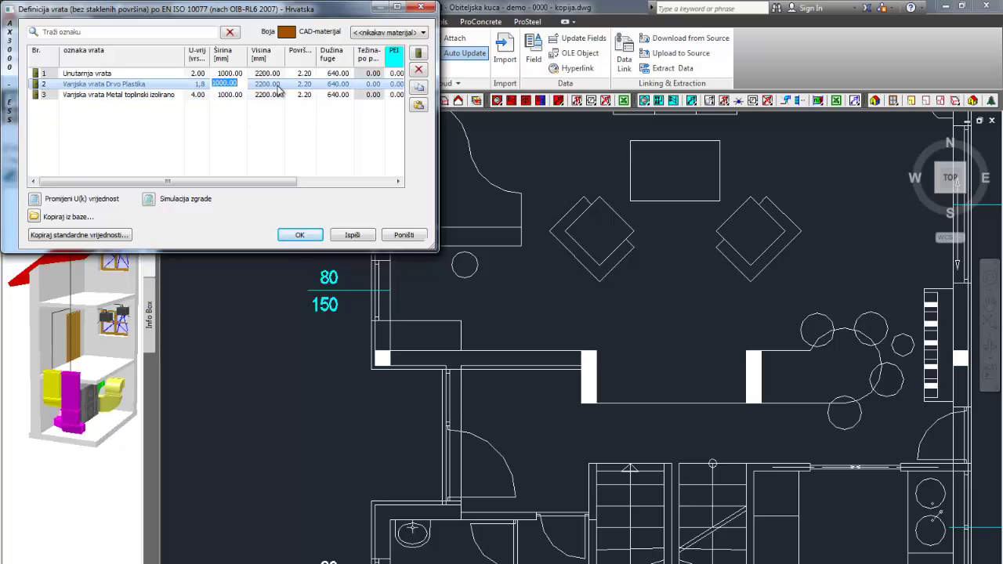
# Assign door type Vanjska vrata Drvo Plastika to the entrance door on the PRIZEMLJE plan
pyautogui.click(301, 234)
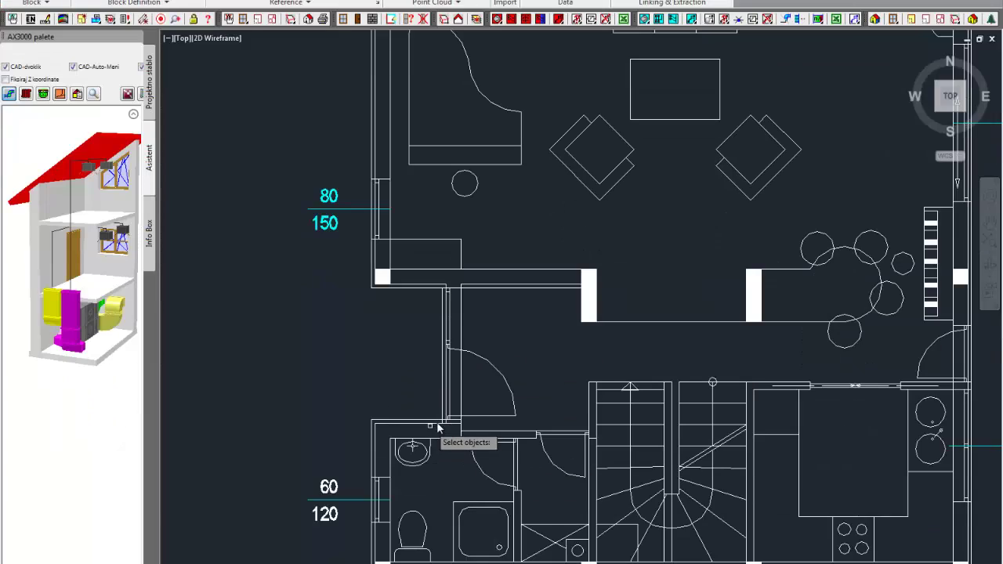
pyautogui.scroll(4, 449, 401)
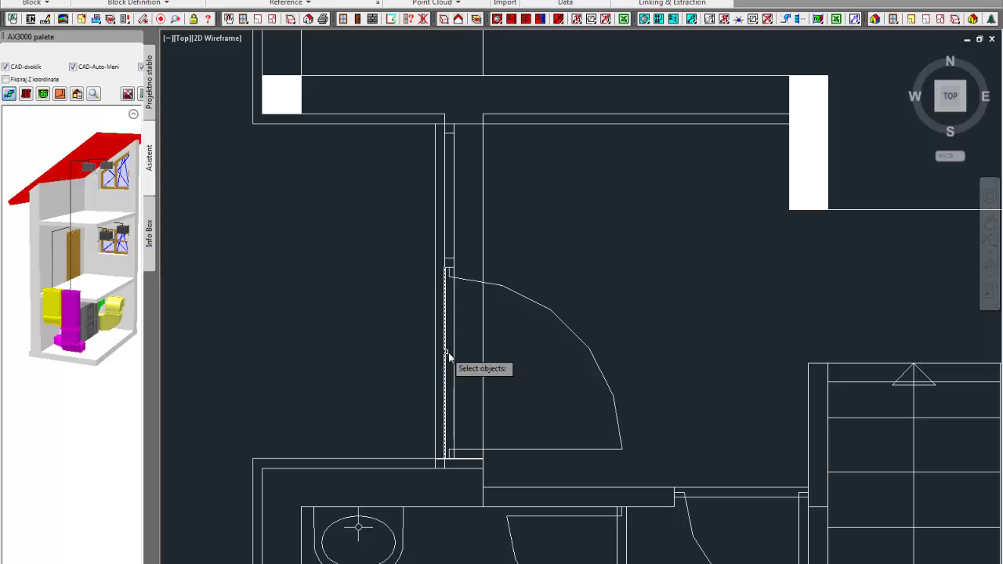
pyautogui.scroll(-5, 455, 356)
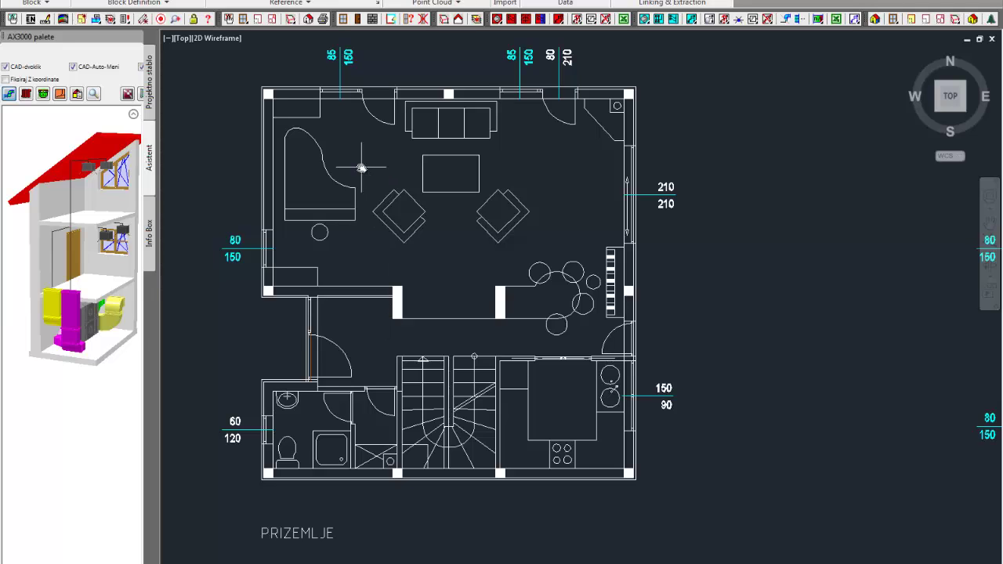
# Review the layers of Vanjski zid 1 - minimum in the opaque component calculation and create a new wall in the Vanjski group
pyautogui.click(373, 21)
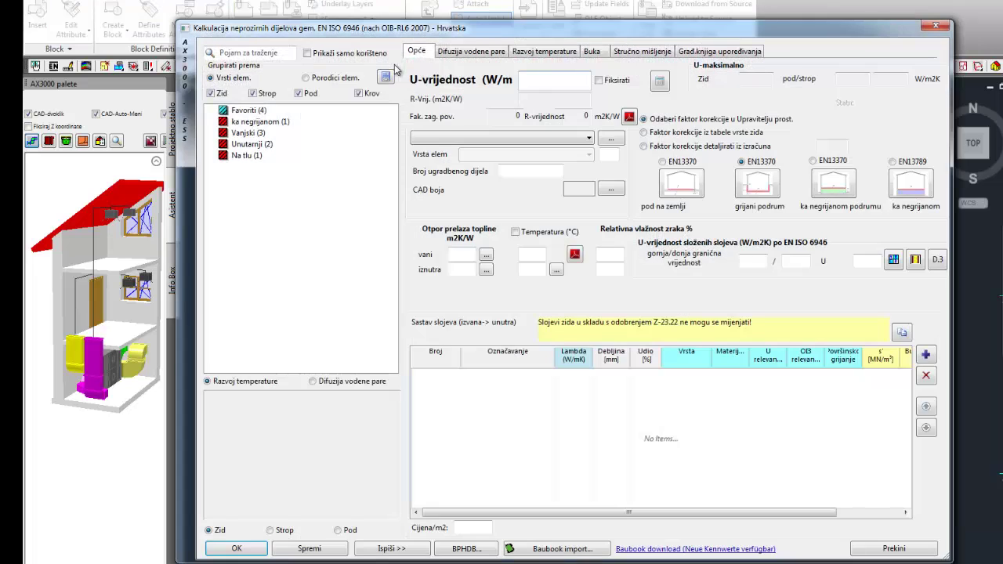
pyautogui.click(211, 134)
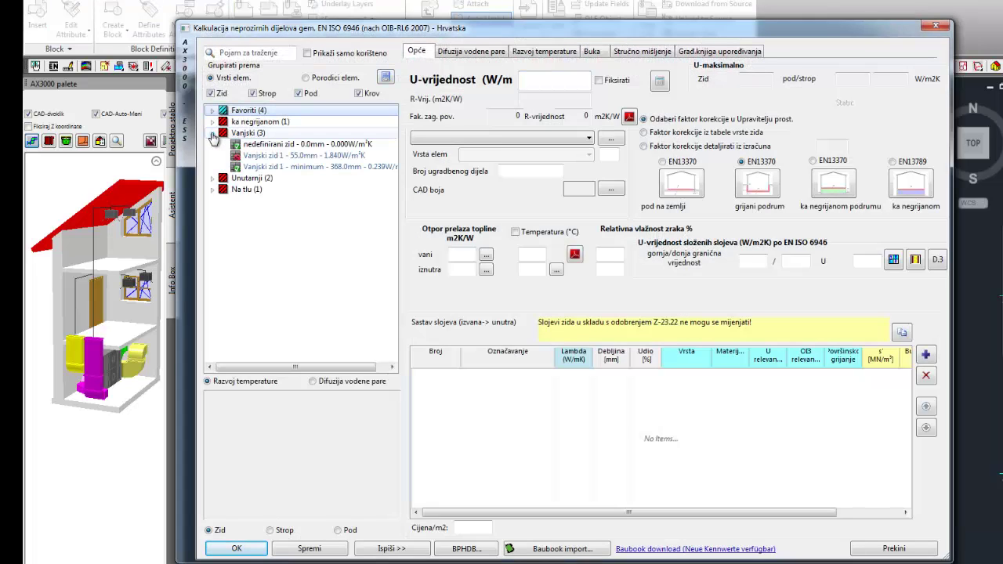
pyautogui.click(266, 167)
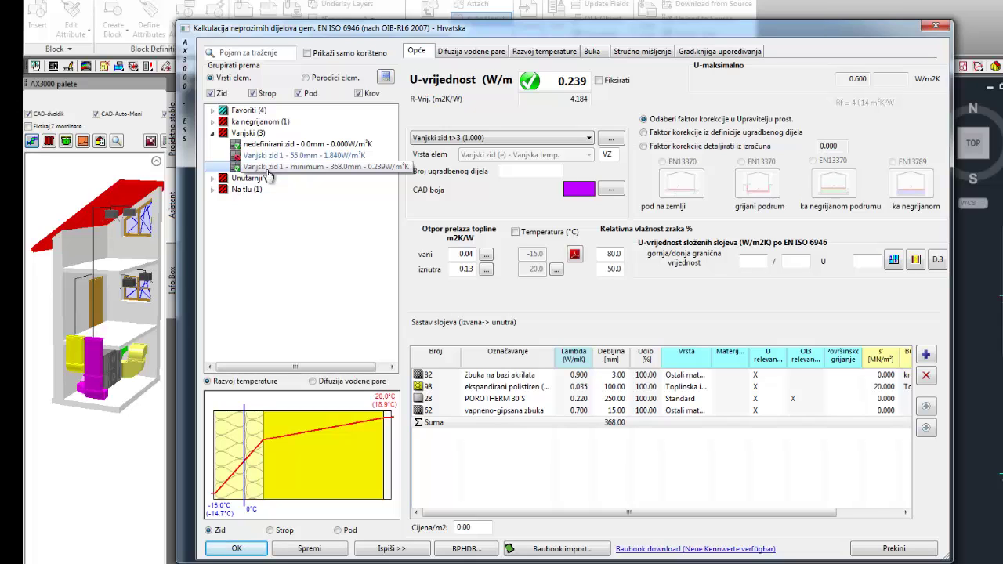
pyautogui.rightClick(260, 239)
pyautogui.click(291, 242)
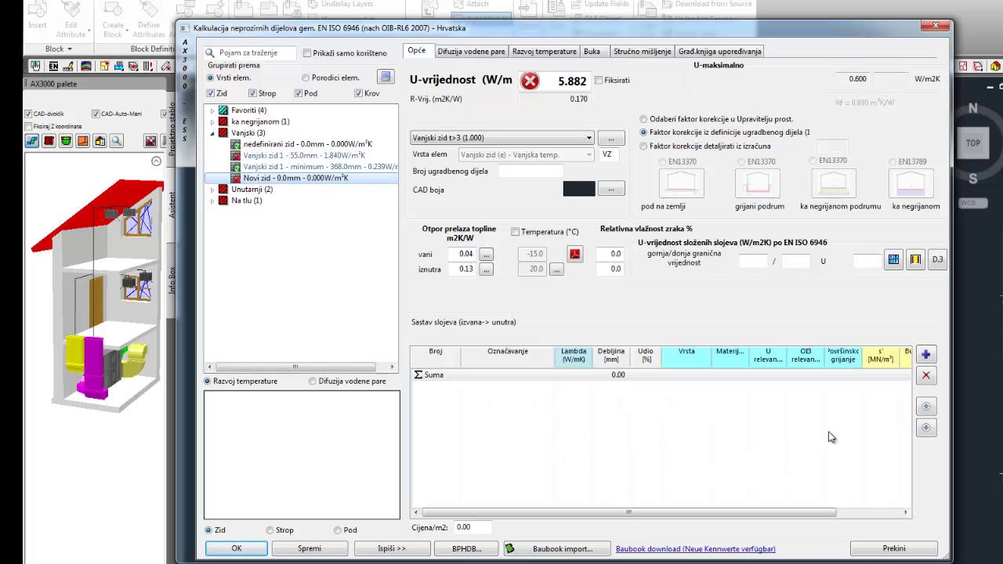
# Add a 300 mm layer of POROTHERM 30 S to the new wall from the ZIDOVI group of the Materijali HR catalogue
pyautogui.click(926, 356)
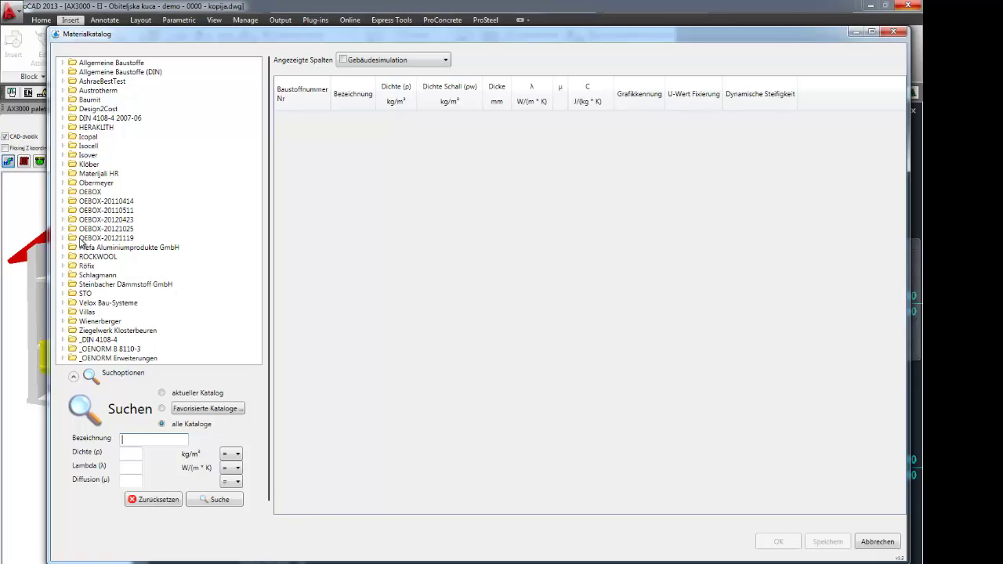
pyautogui.click(64, 174)
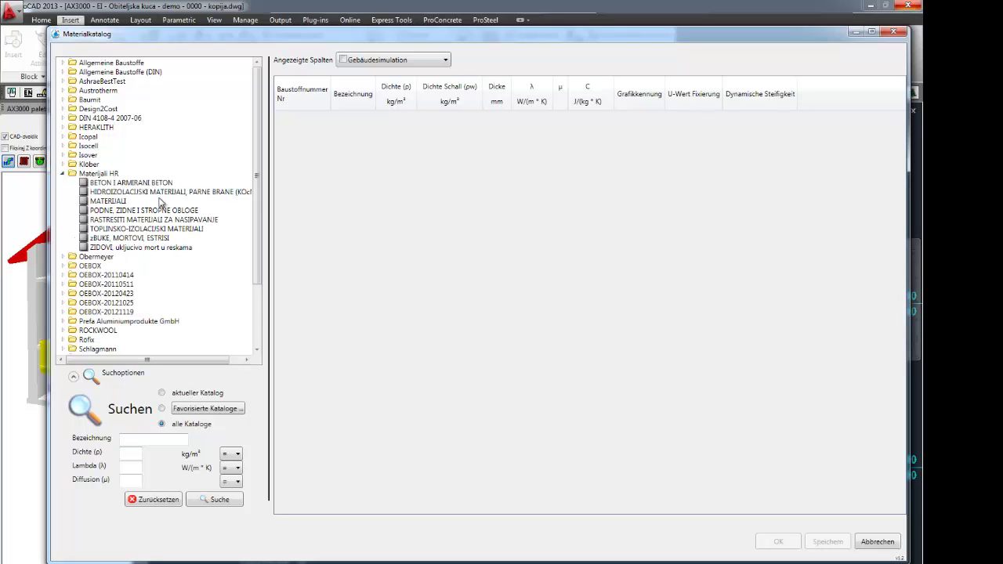
pyautogui.click(102, 248)
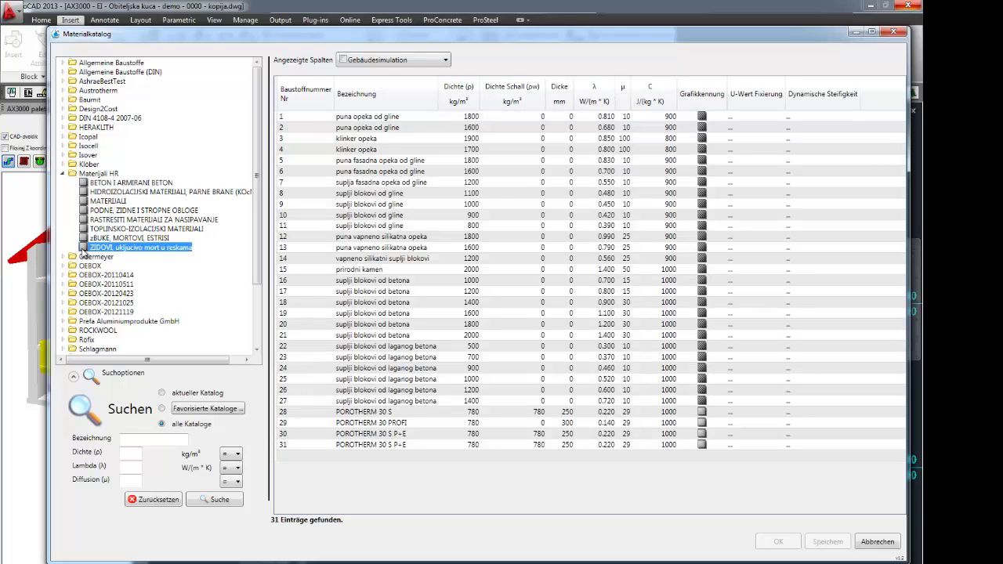
pyautogui.doubleClick(287, 414)
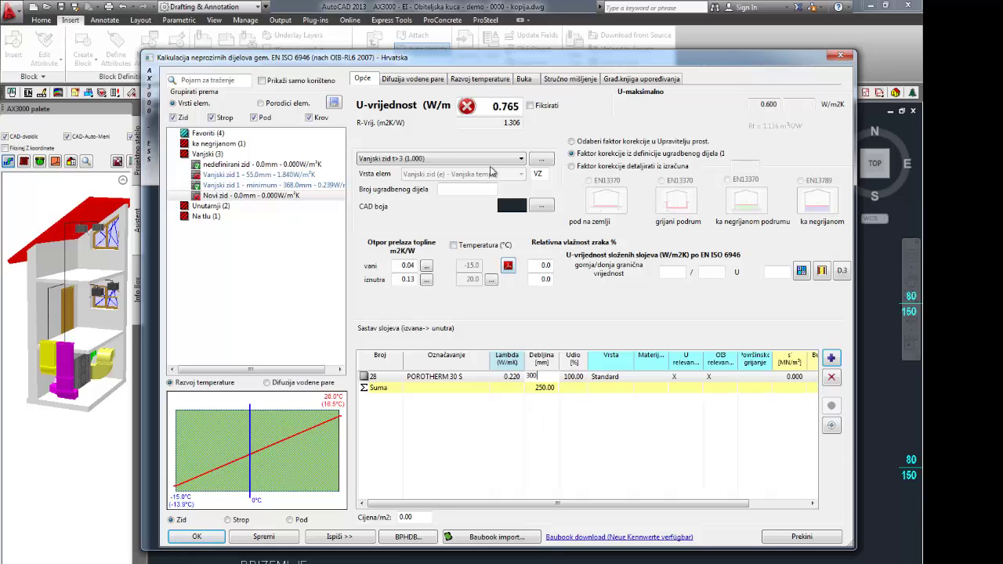
# Examine the available element types for the new wall, then its vapour diffusion graph and condensation results
pyautogui.click(492, 159)
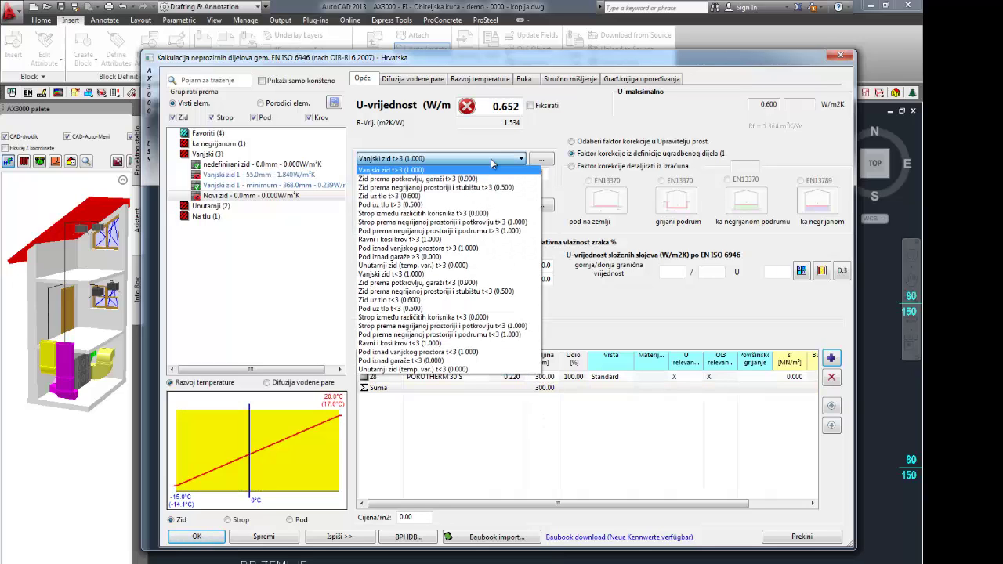
pyautogui.click(492, 159)
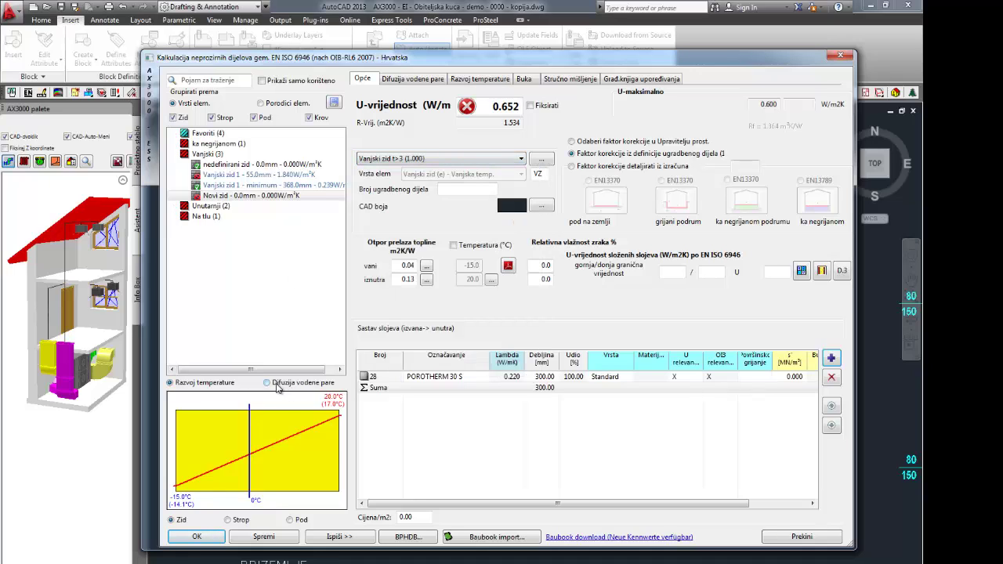
pyautogui.click(268, 383)
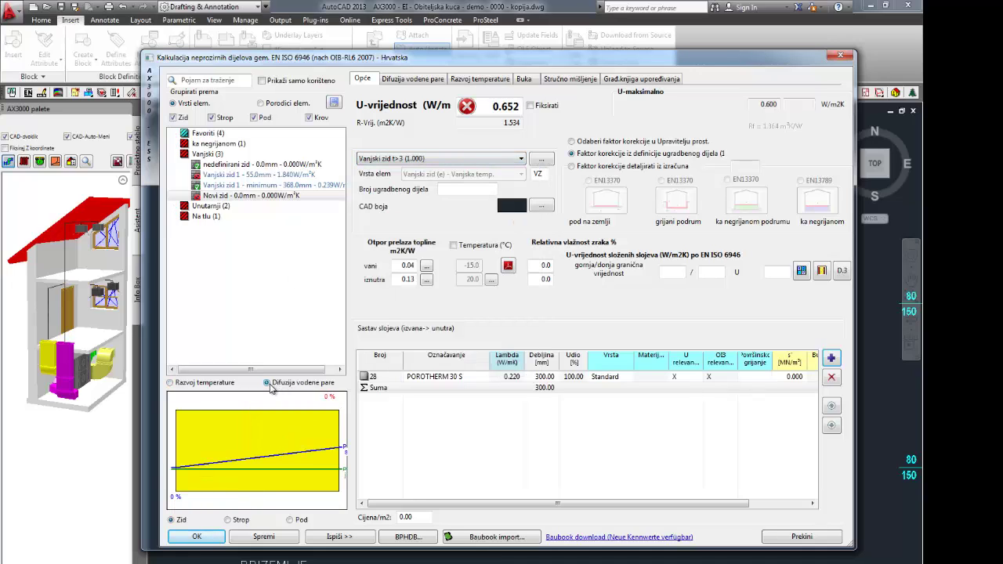
pyautogui.click(191, 385)
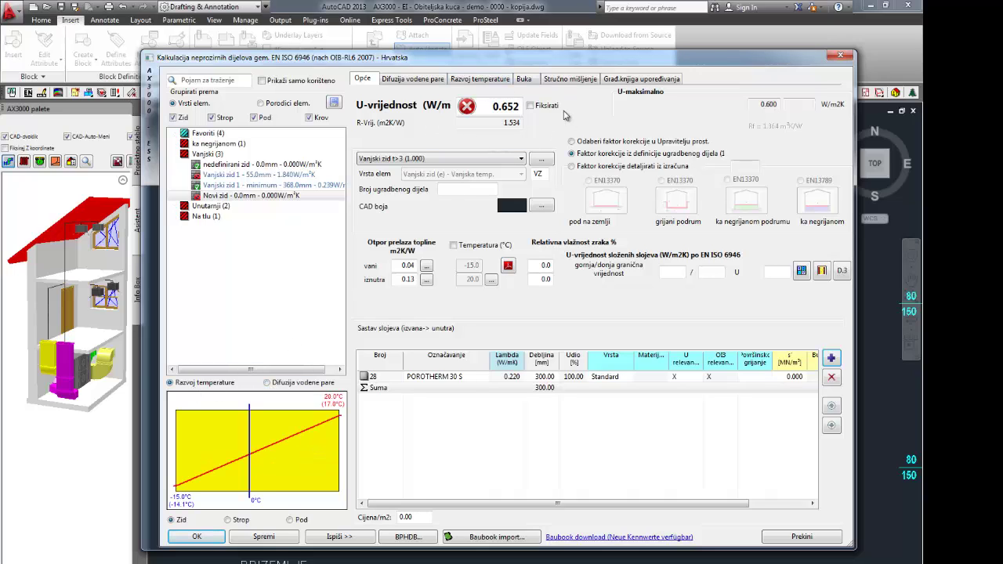
pyautogui.click(435, 81)
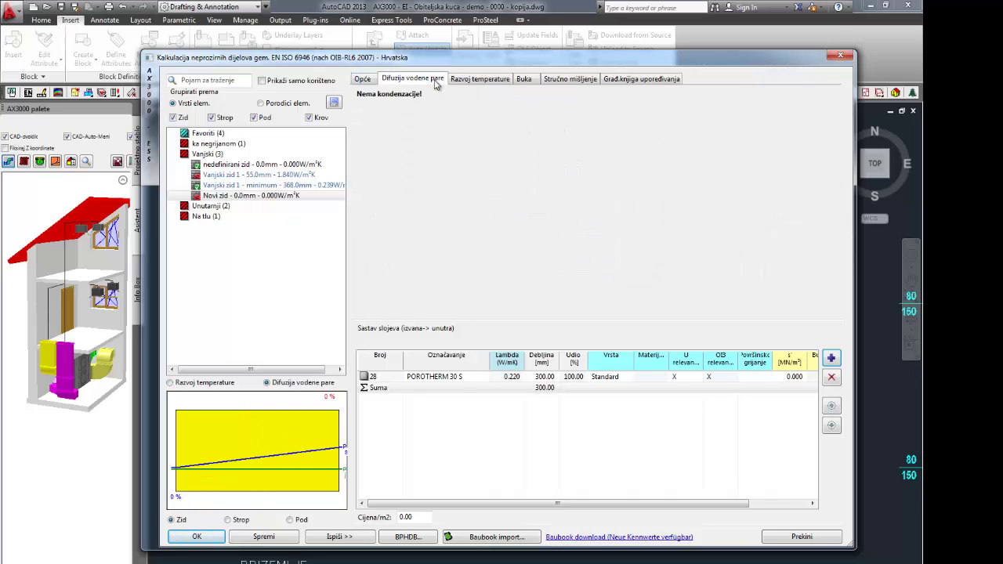
pyautogui.click(363, 81)
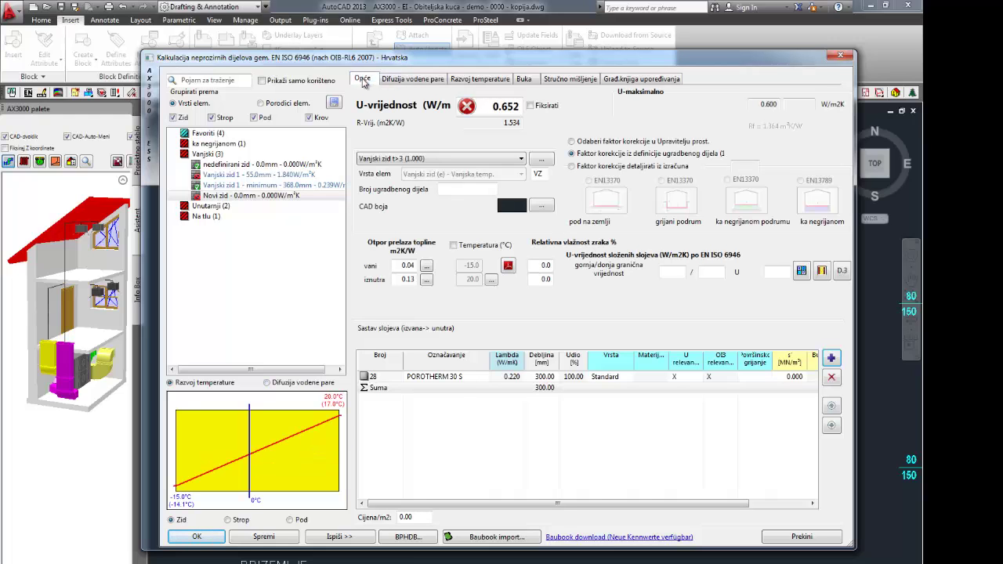
# Add an ekspandirani polistiren (EPS) prema HRN EN 13163 layer to the new wall from the TOPLINSKO-IZOLACIJSKI MATERIJALI group
pyautogui.click(831, 360)
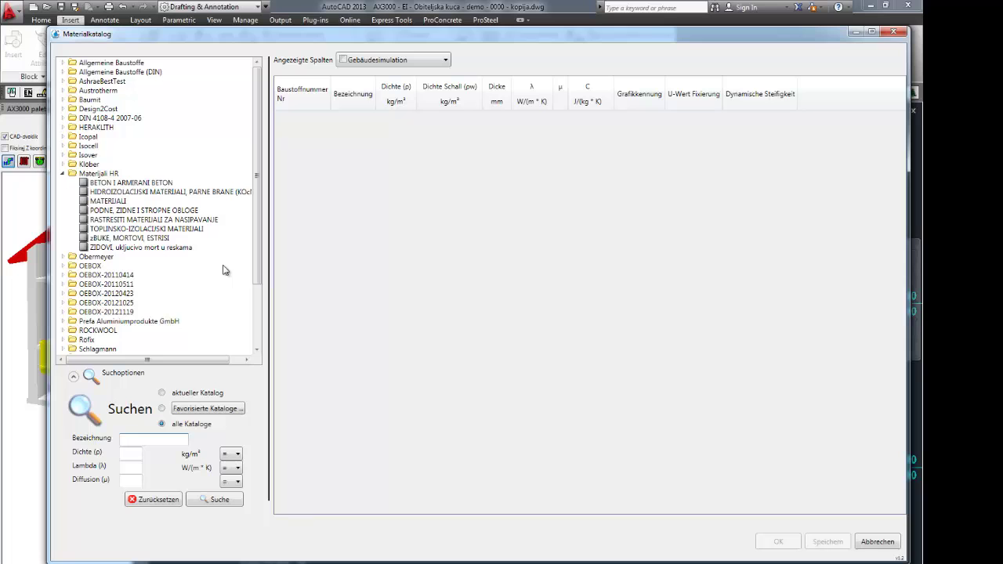
pyautogui.click(86, 228)
pyautogui.click(292, 127)
pyautogui.click(291, 127)
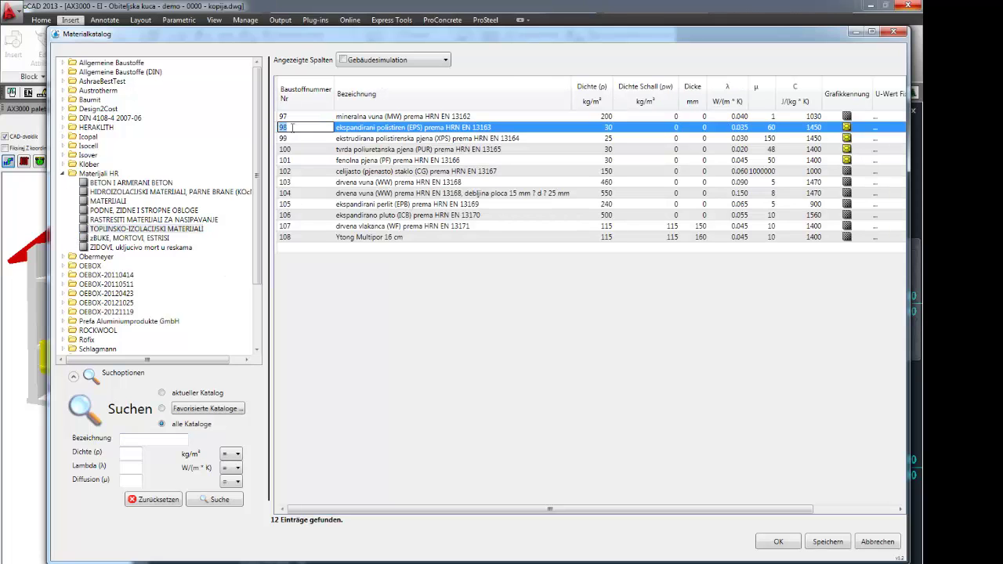
pyautogui.doubleClick(374, 130)
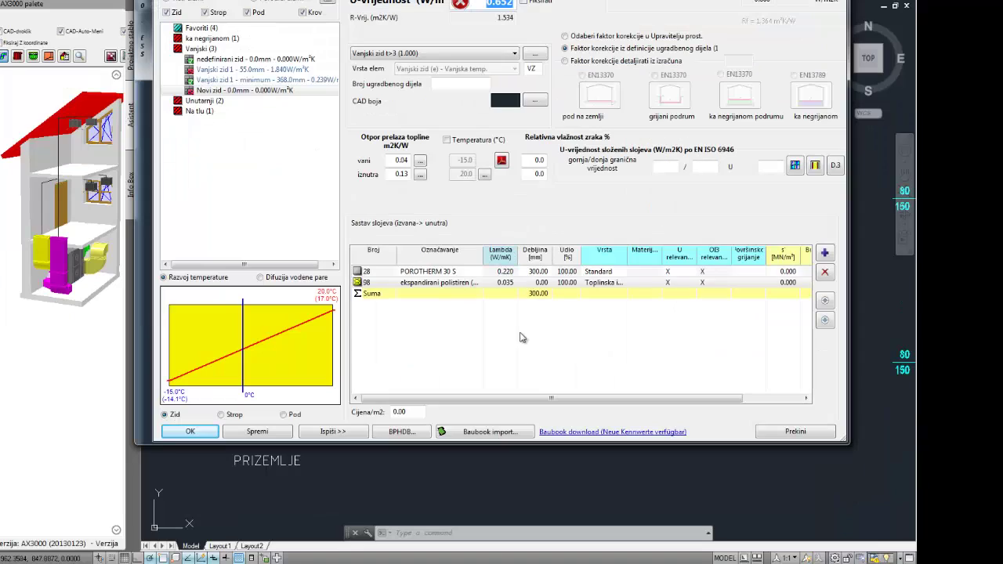
# Set the thickness of the new wall's expanded polystyrene layer to 100 mm
pyautogui.click(549, 387)
pyautogui.click(548, 387)
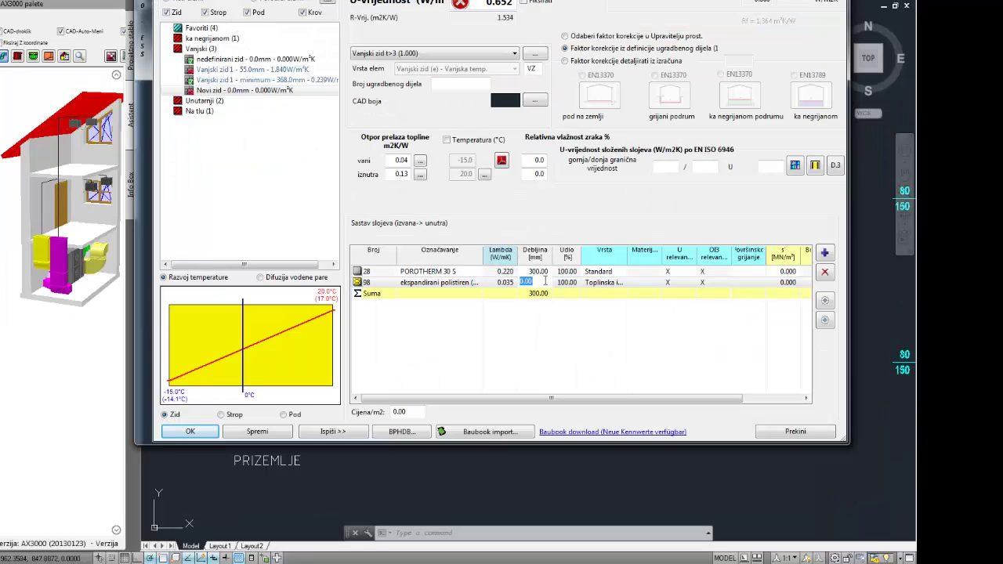
pyautogui.write('10')
pyautogui.click(535, 272)
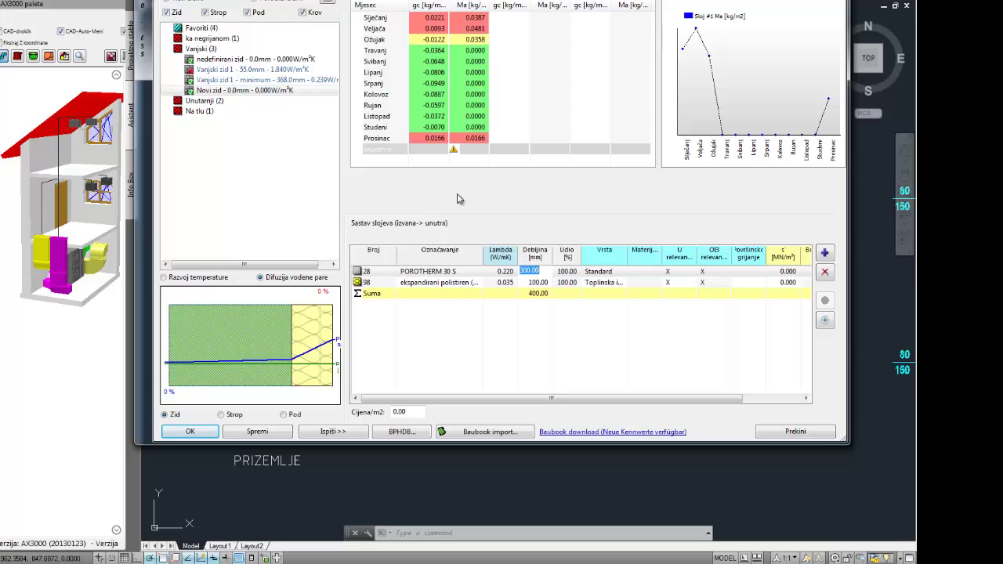
# Move the expanded polystyrene layer before the POROTHERM 30 S layer in the new wall's outside-to-inside layer order
pyautogui.click(376, 1)
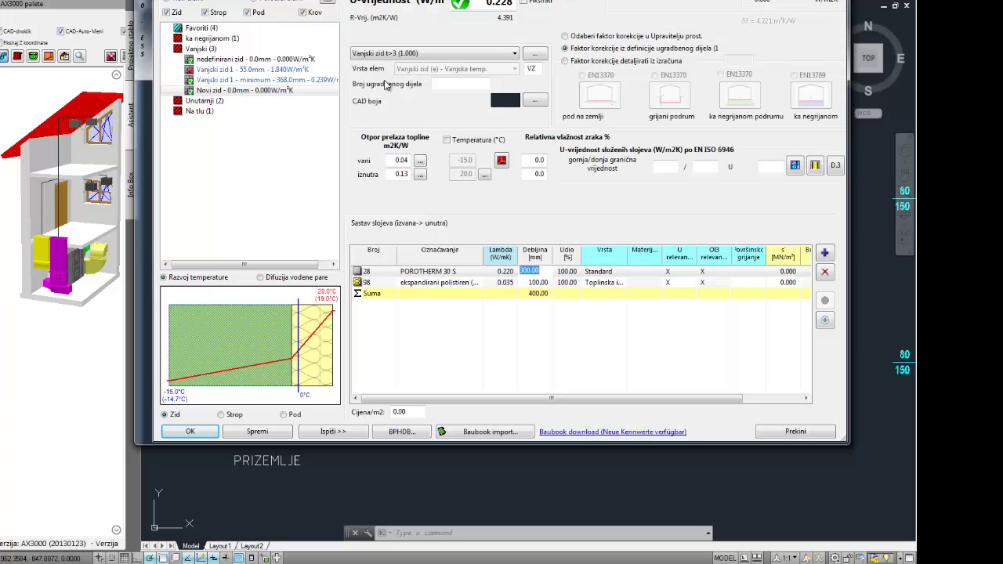
pyautogui.click(402, 285)
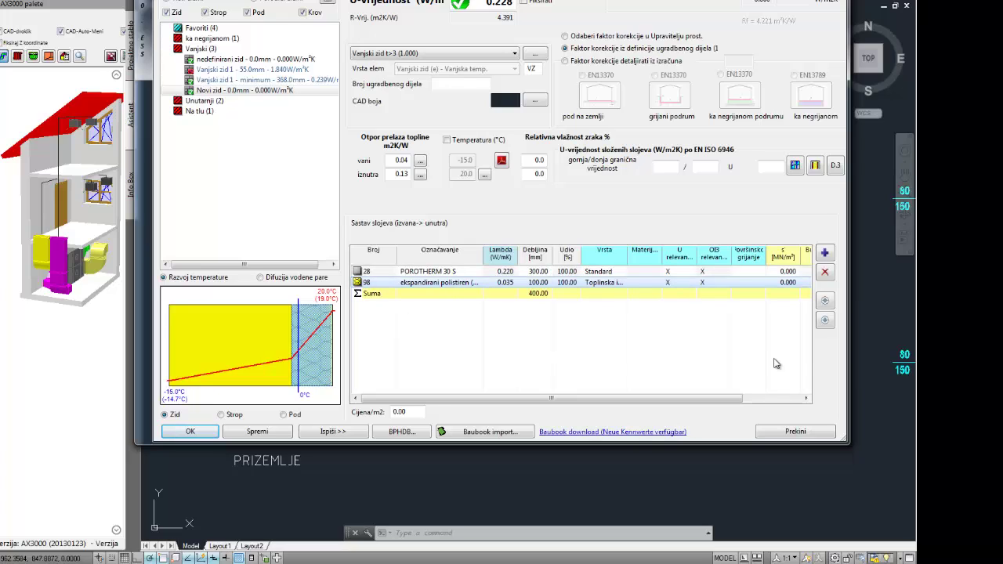
pyautogui.click(826, 302)
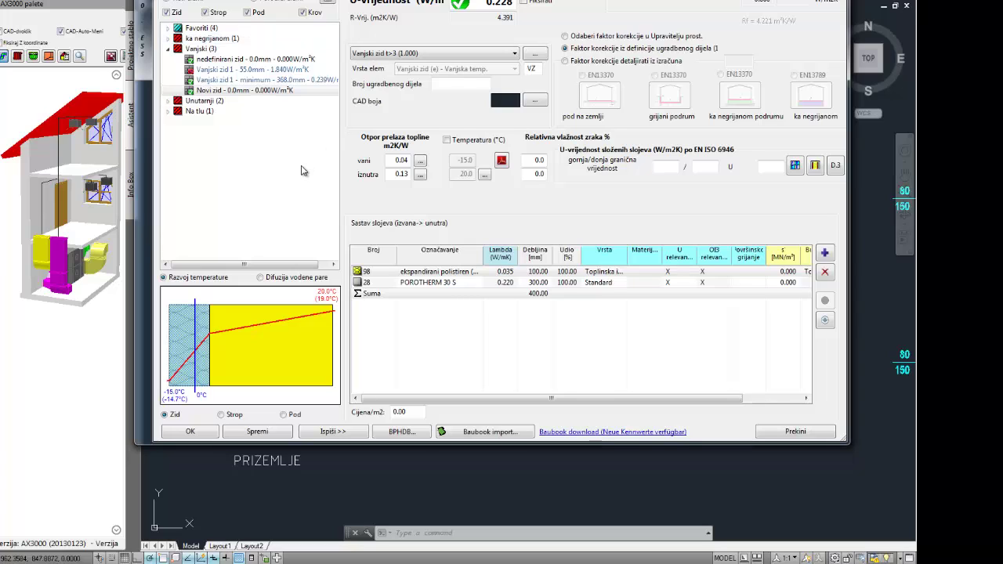
# Assign the Vanjski zid 1 - minimum wall construction to the entire PRIZEMLJE floor plan
pyautogui.click(199, 81)
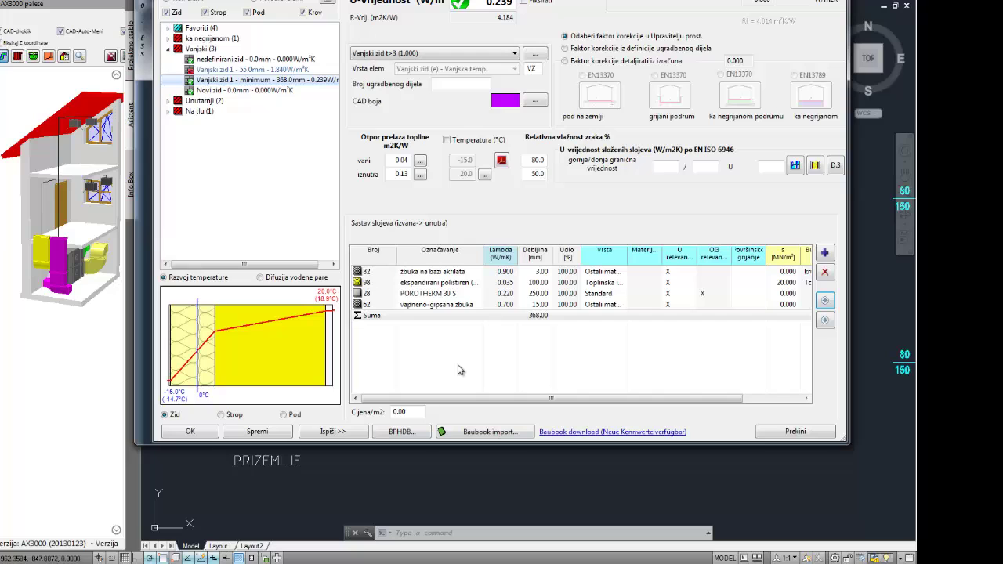
pyautogui.click(190, 432)
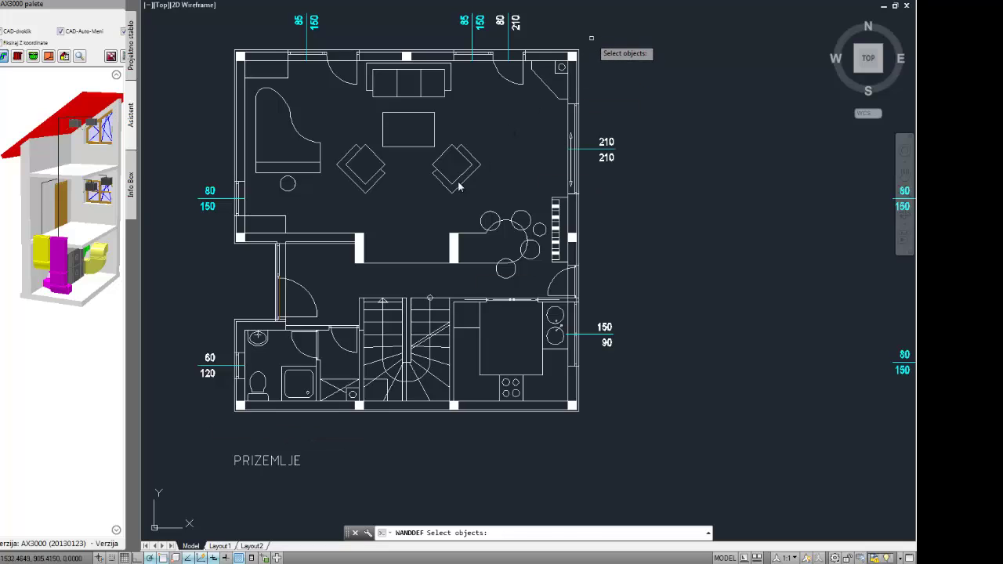
pyautogui.click(592, 38)
pyautogui.click(226, 431)
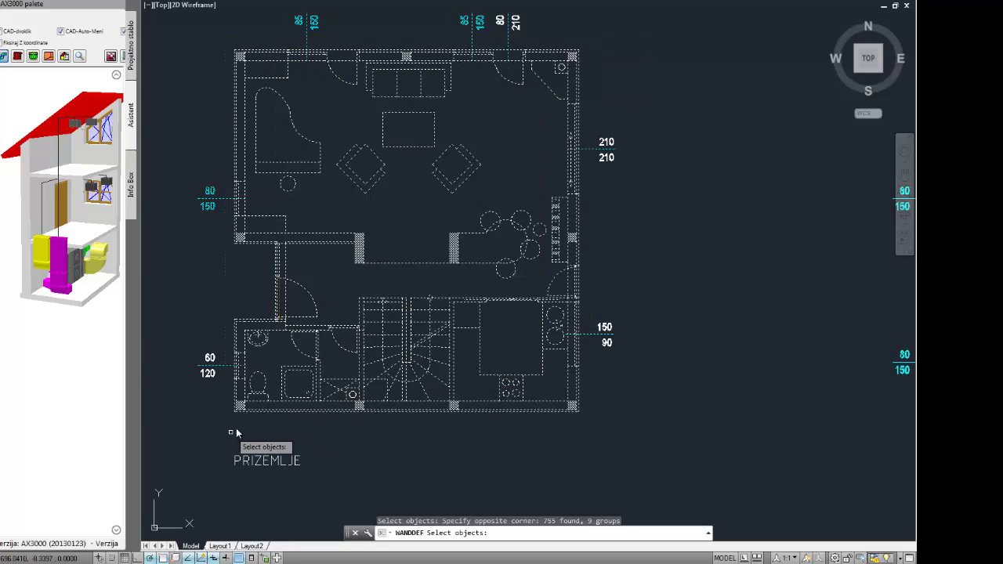
pyautogui.press('Return')
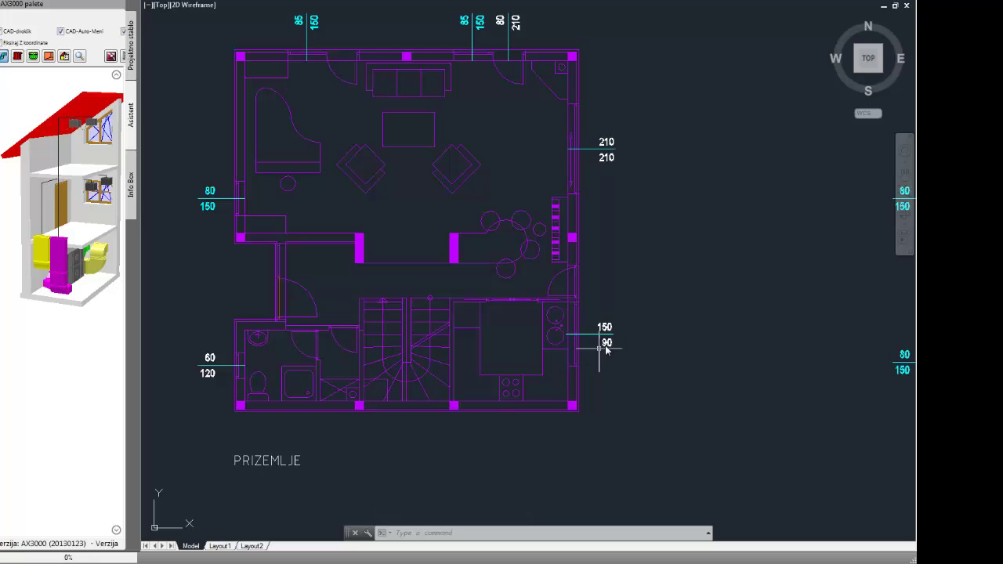
# Assign the favourite wall construction Vanjski zid 1 - minimum to the entire 1. KAT floor plan
pyautogui.moveTo(715, 325); pyautogui.dragTo(75, 321, button='middle')
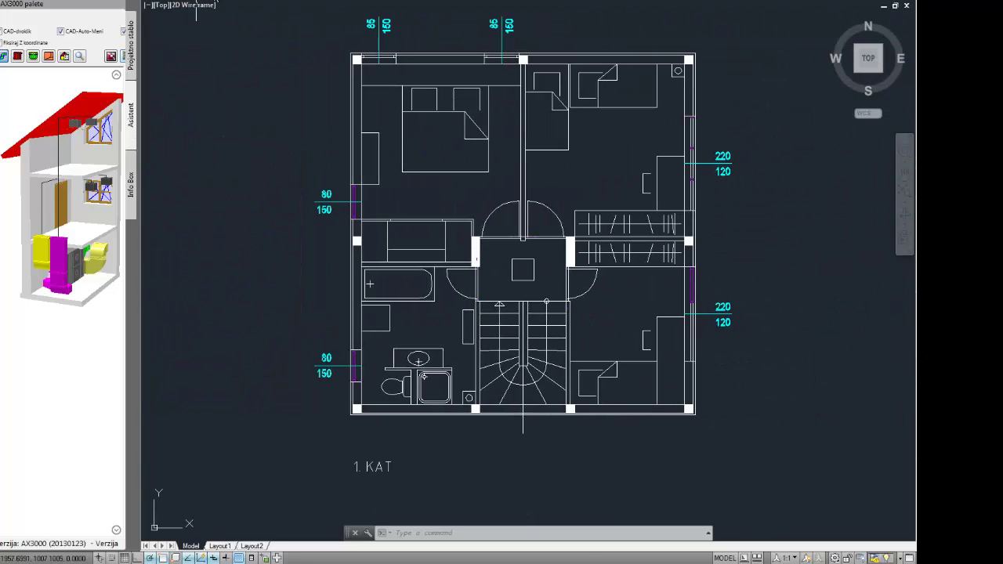
pyautogui.doubleClick(334, 141)
pyautogui.click(181, 39)
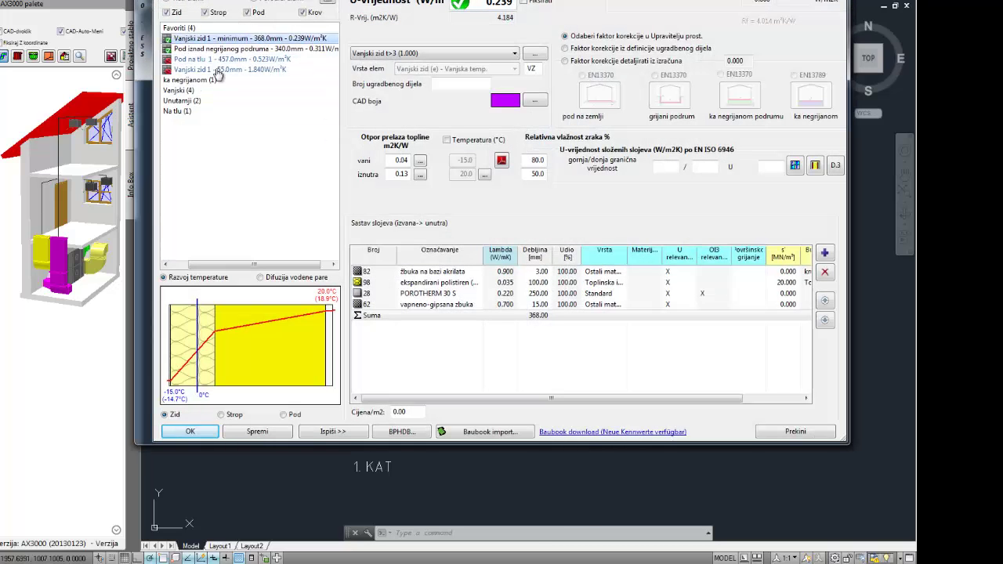
pyautogui.click(190, 434)
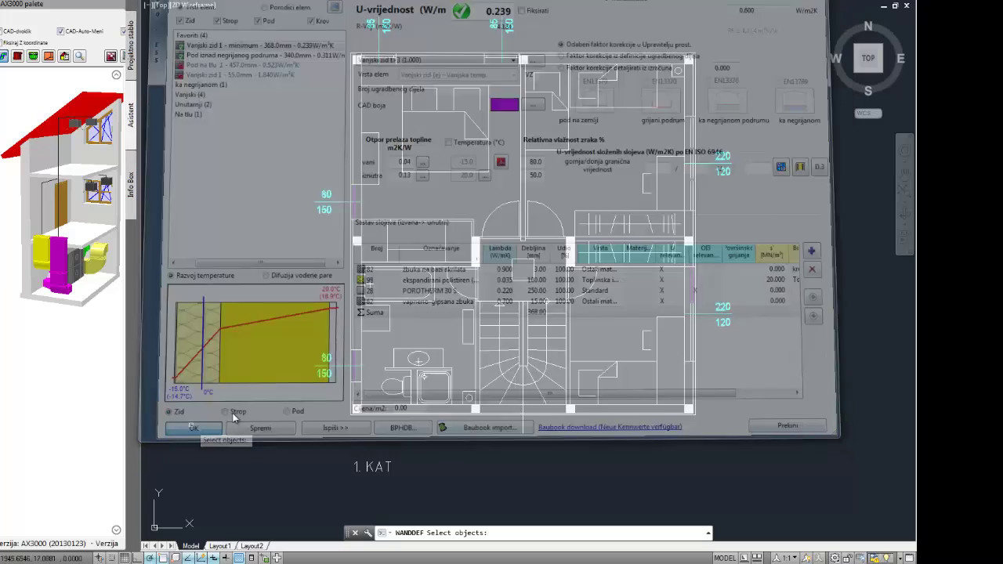
pyautogui.click(700, 45)
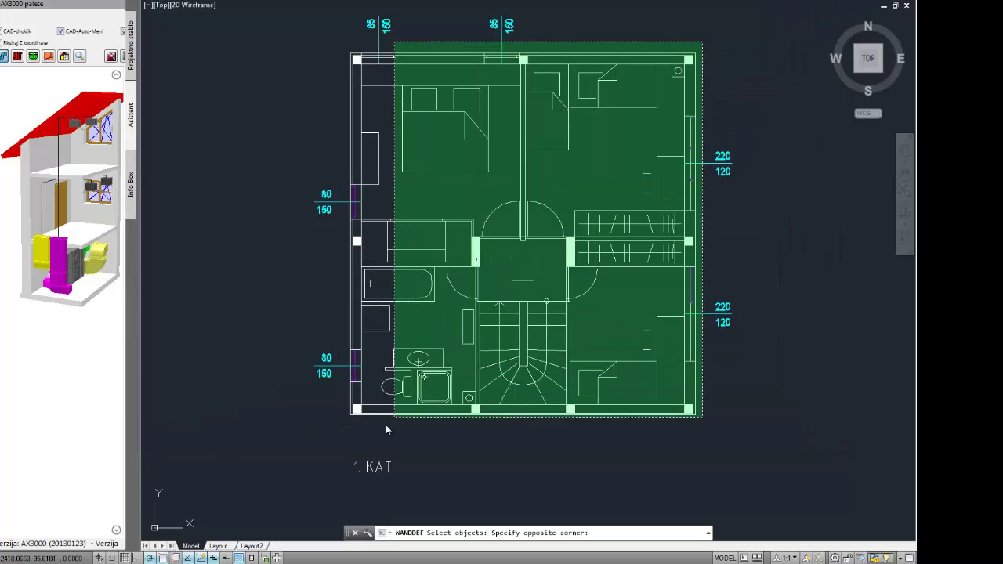
pyautogui.click(349, 430)
pyautogui.press('Return')
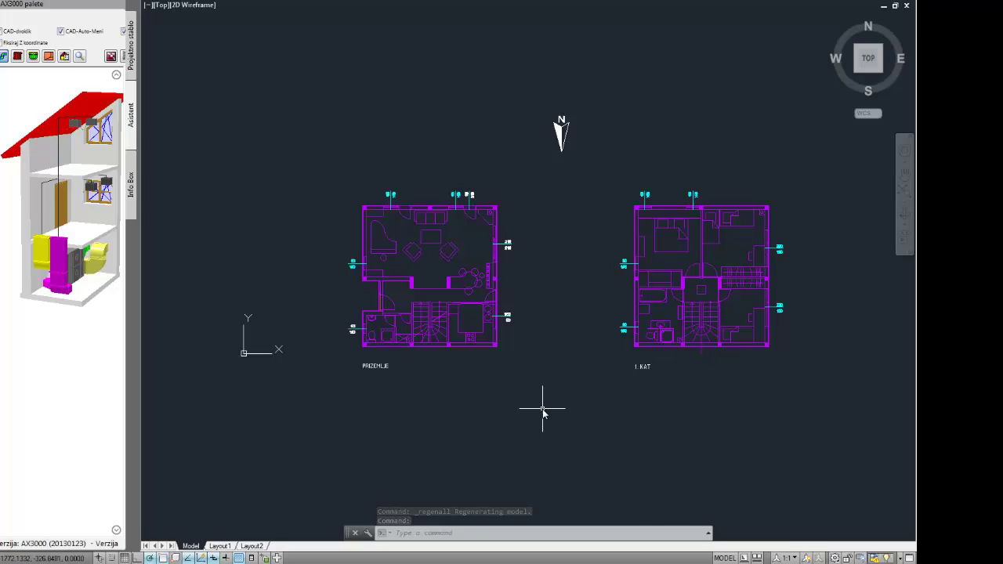
# Start room capture for the PRIZEMLJE plan with Odabir prozora i vrata enabled and Prostoriju zasebno odabrati disabled
pyautogui.scroll(8, 381, 309)
pyautogui.scroll(-5, 275, 276)
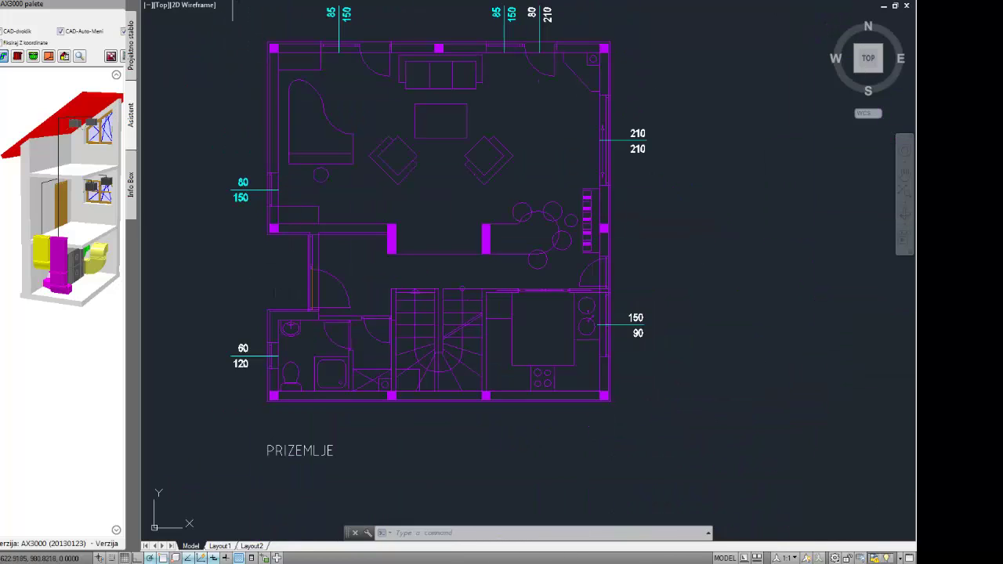
pyautogui.click(233, 1)
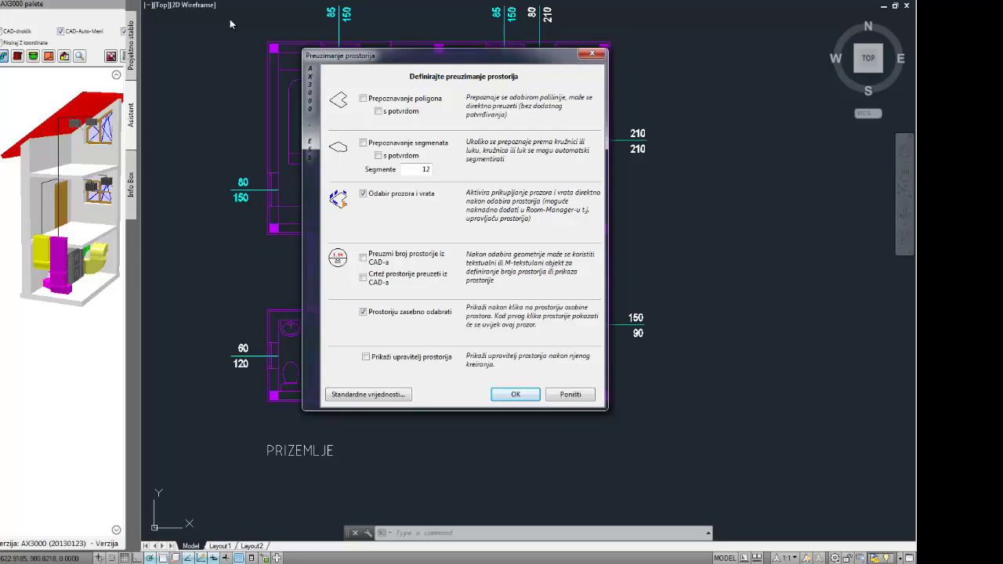
pyautogui.click(363, 312)
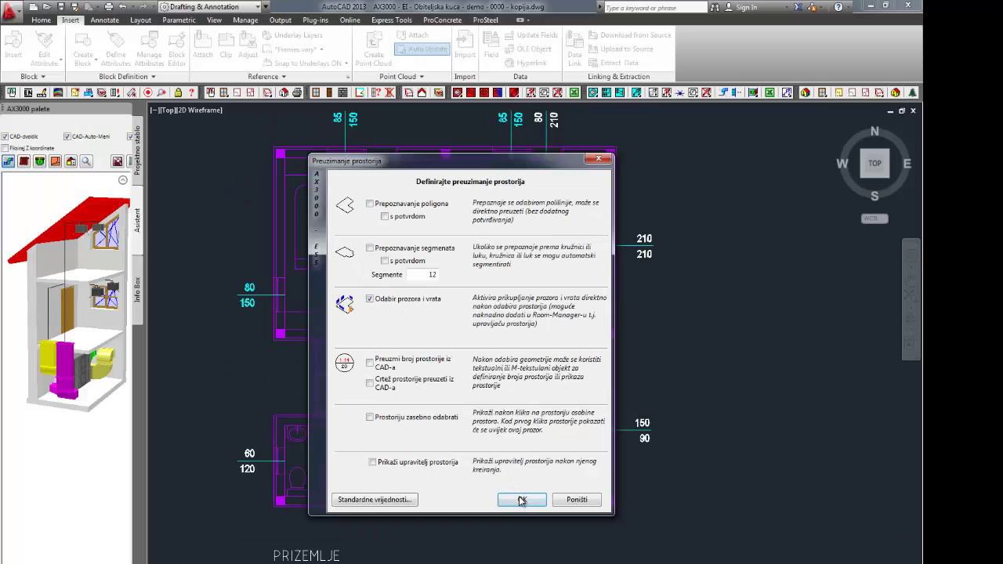
pyautogui.click(516, 394)
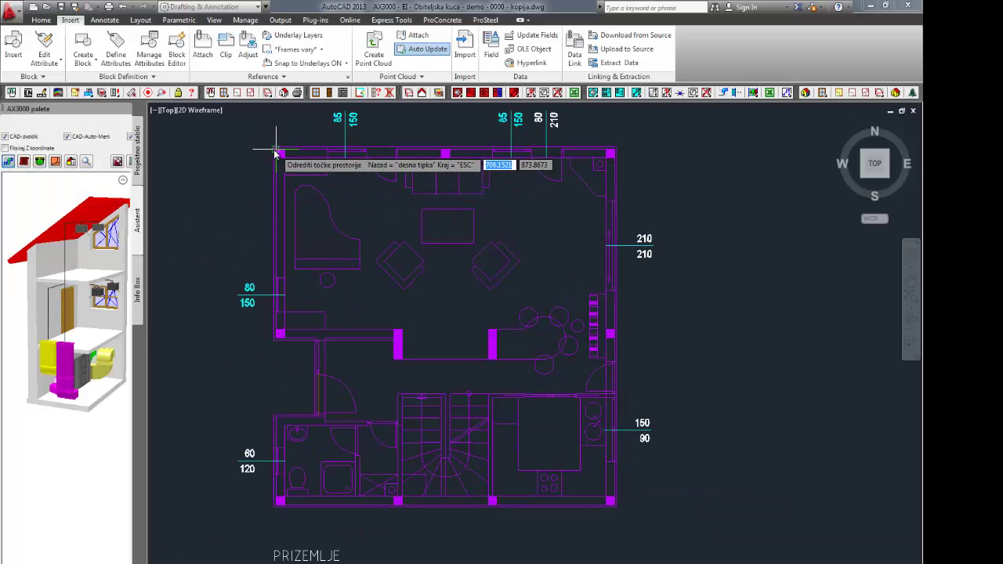
# Trace the outer wall outline of the PRIZEMLJE plan corner by corner, following the recessed entrance, and close it at the starting corner
pyautogui.click(274, 340)
pyautogui.scroll(4, 321, 354)
pyautogui.scroll(2, 321, 354)
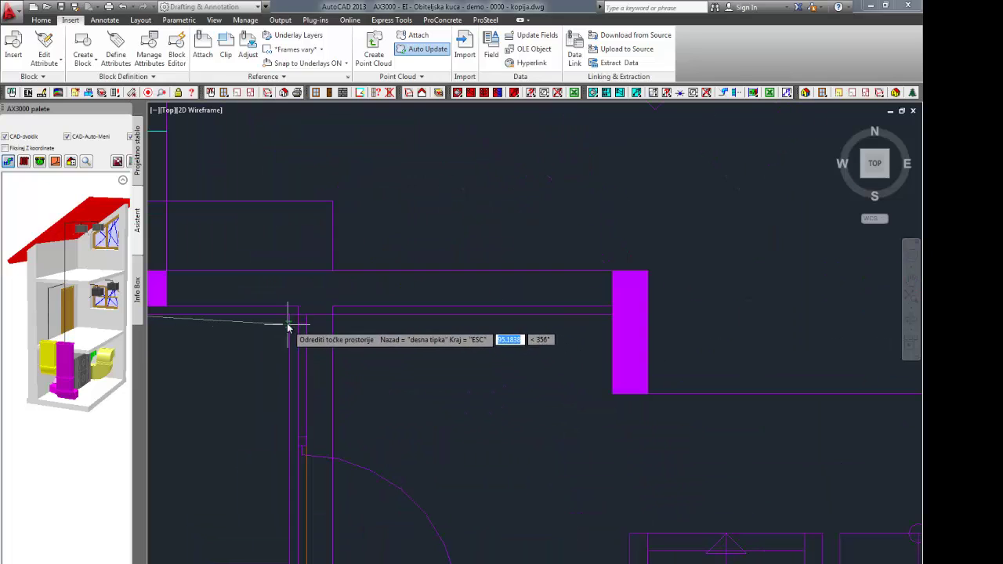
pyautogui.click(288, 319)
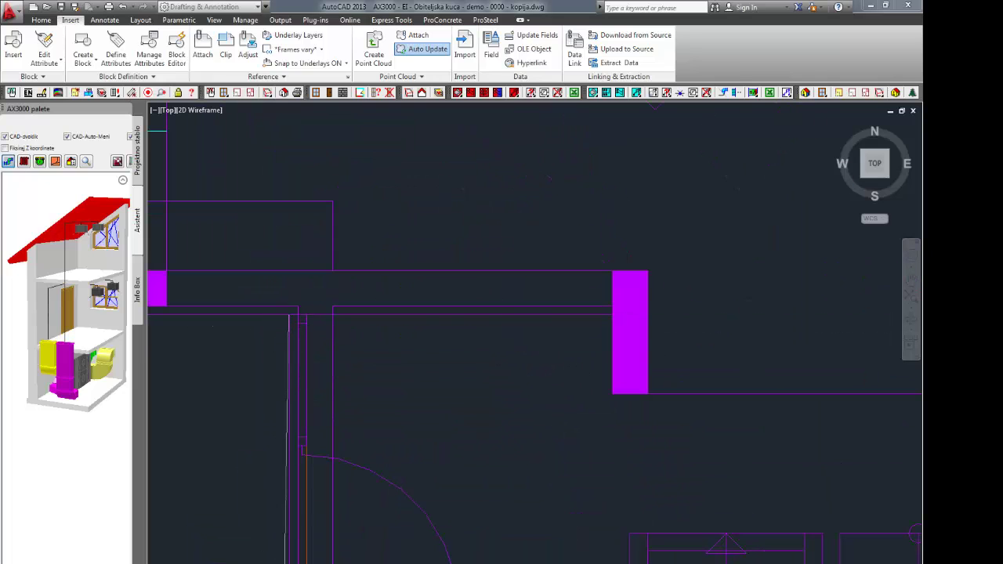
pyautogui.scroll(-4, 511, 460)
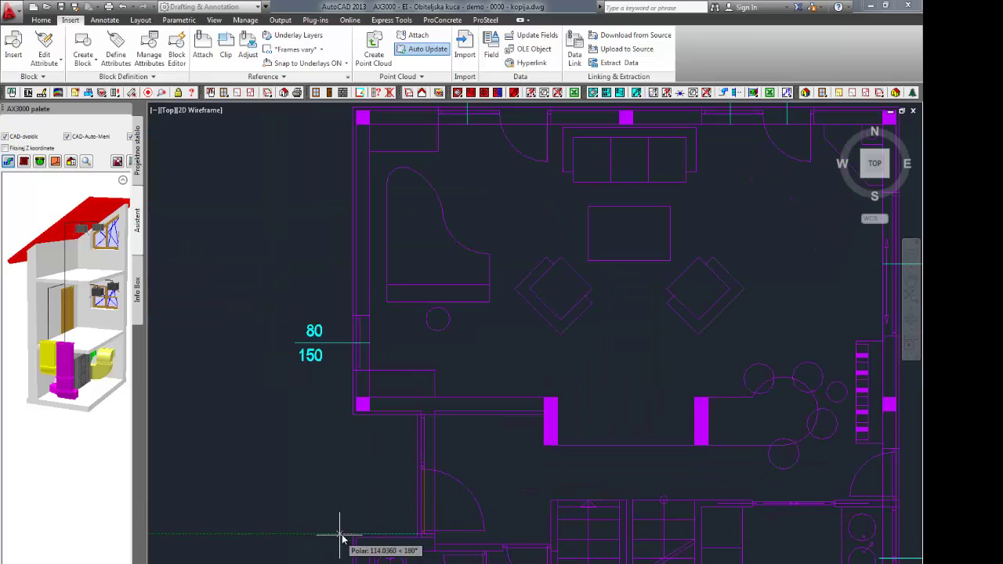
pyautogui.moveTo(342, 497); pyautogui.dragTo(308, 340, button='middle')
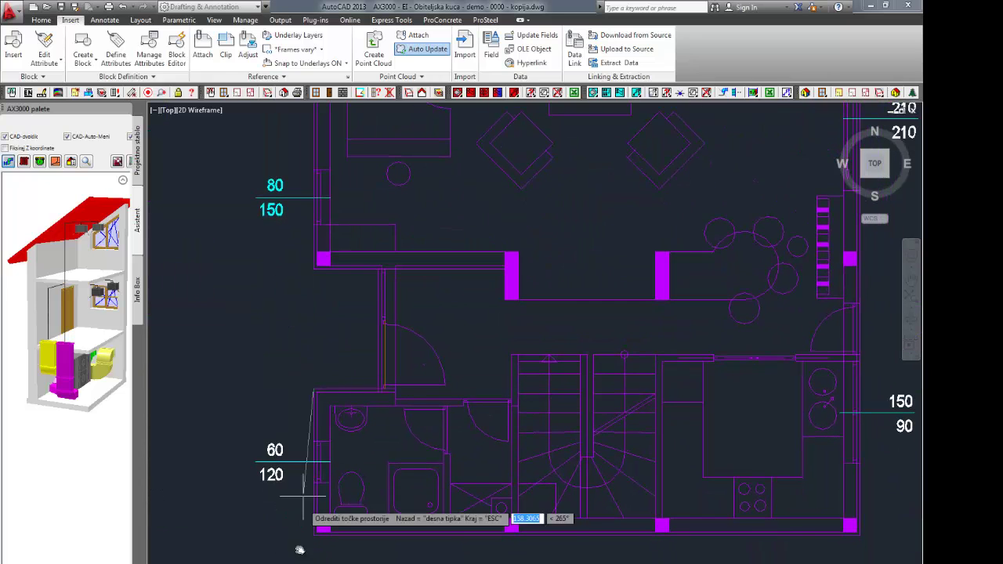
pyautogui.click(314, 536)
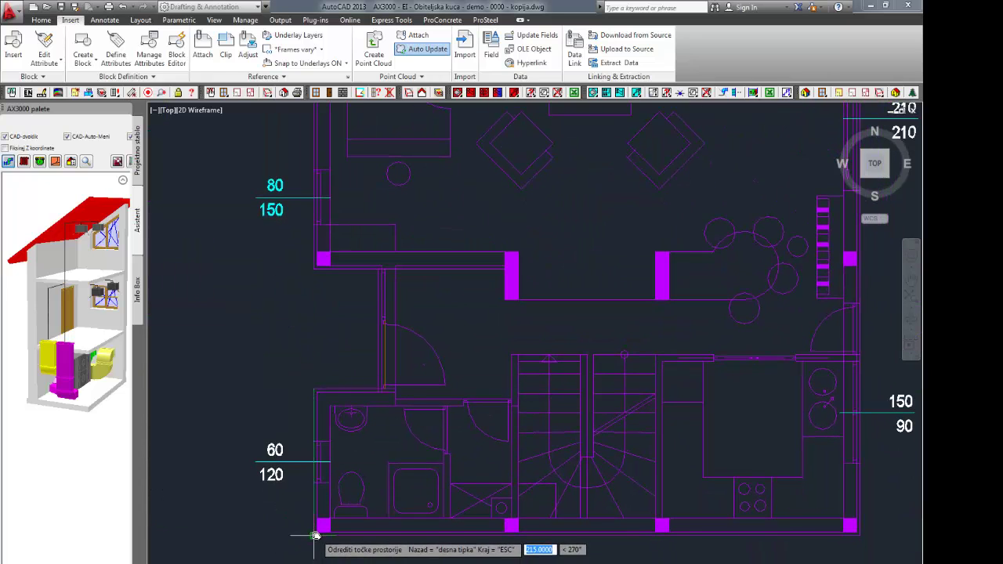
pyautogui.click(862, 539)
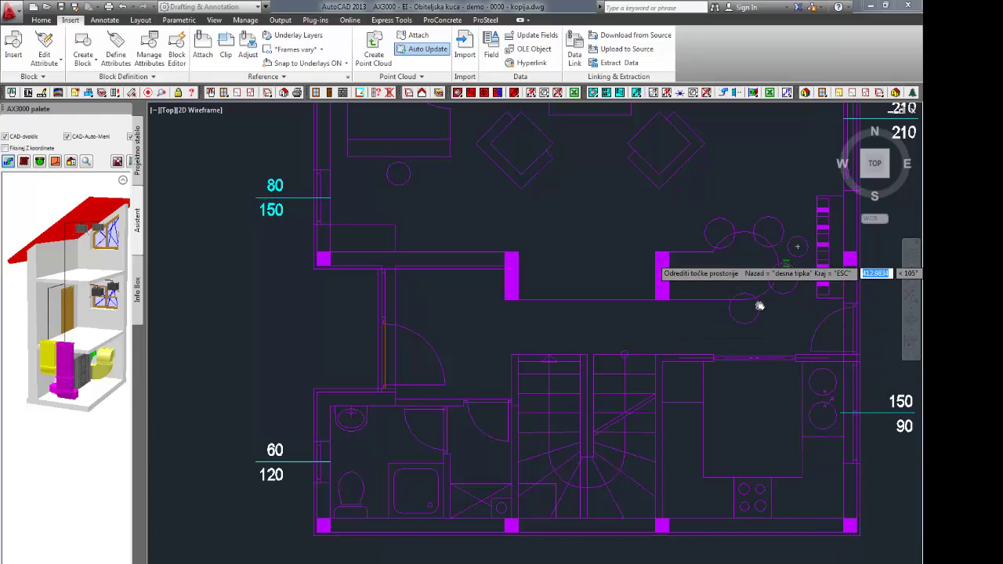
pyautogui.moveTo(757, 305); pyautogui.dragTo(705, 508, button='middle')
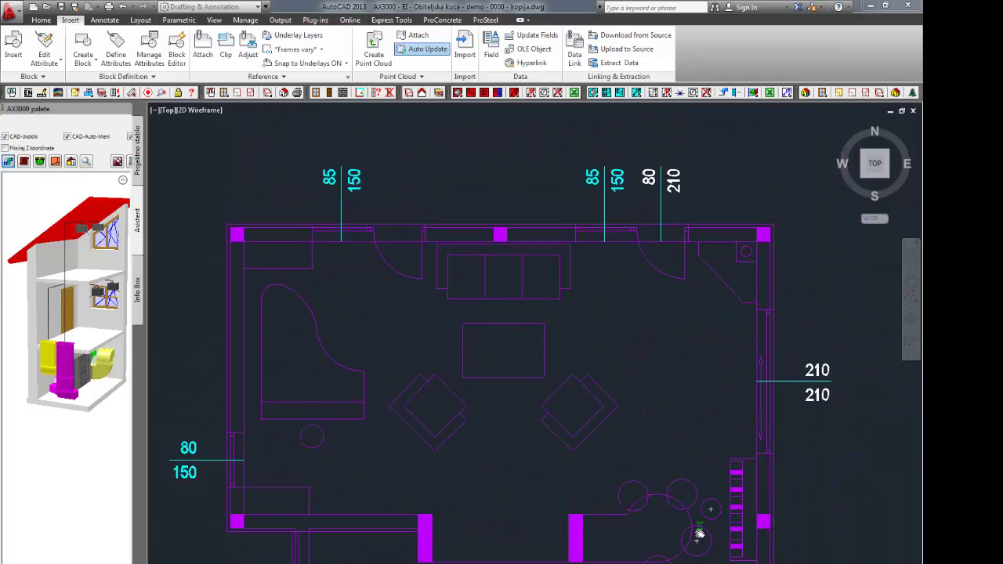
pyautogui.click(775, 234)
pyautogui.click(225, 232)
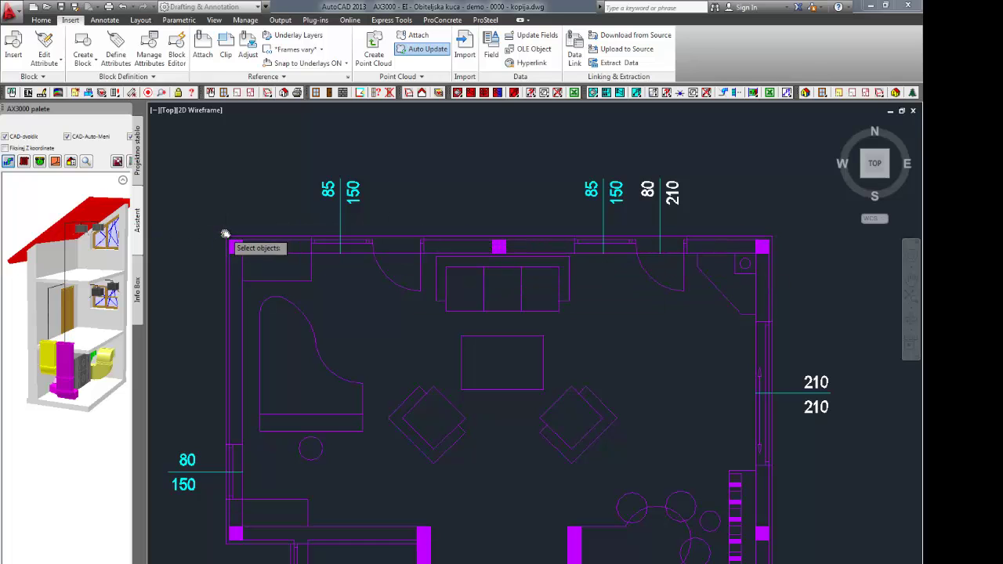
# Select the window and door markings along the PRIZEMLJE plan's outer walls plus the entrance door line for the new storey
pyautogui.scroll(-2, 417, 184)
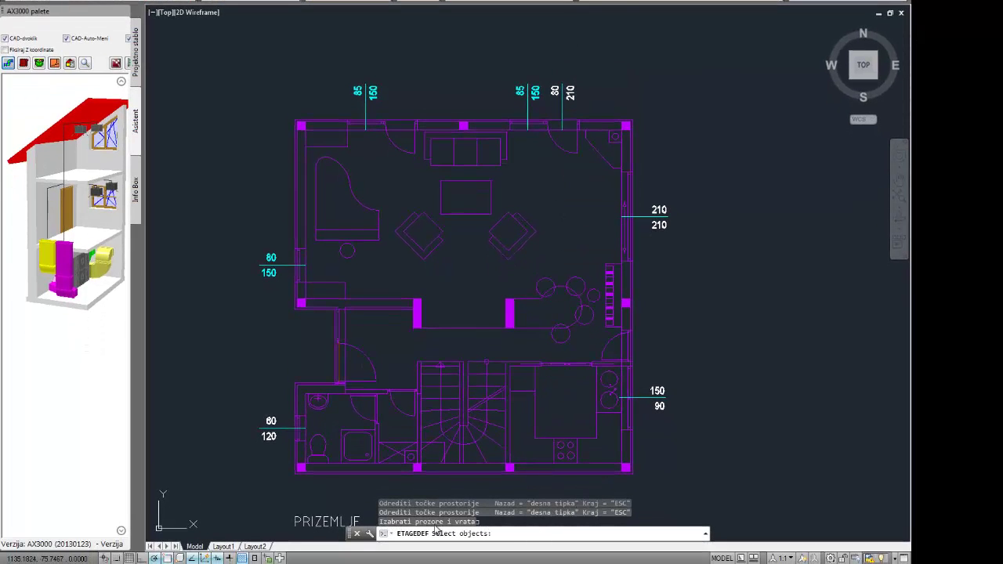
pyautogui.click(624, 61)
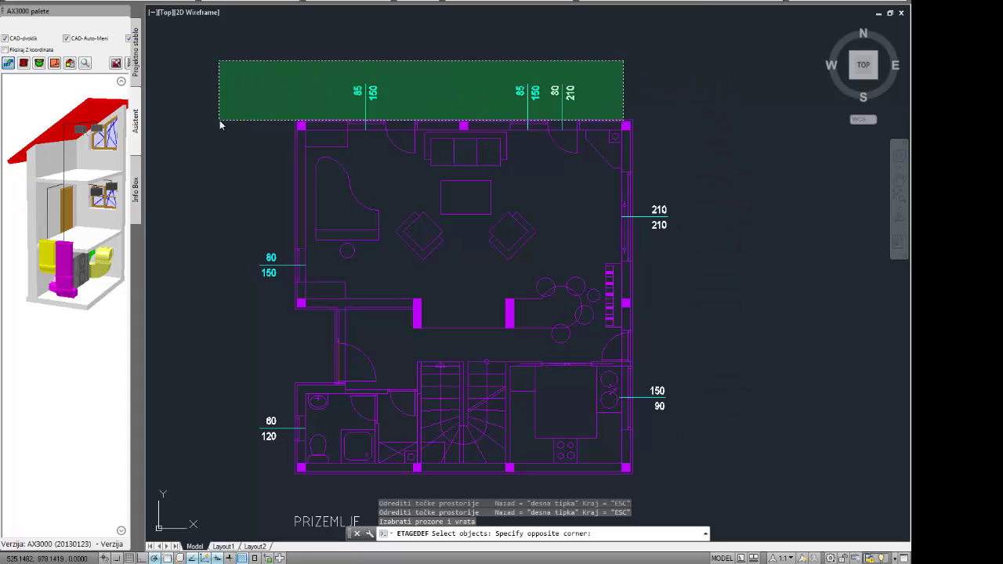
pyautogui.click(220, 124)
pyautogui.click(276, 237)
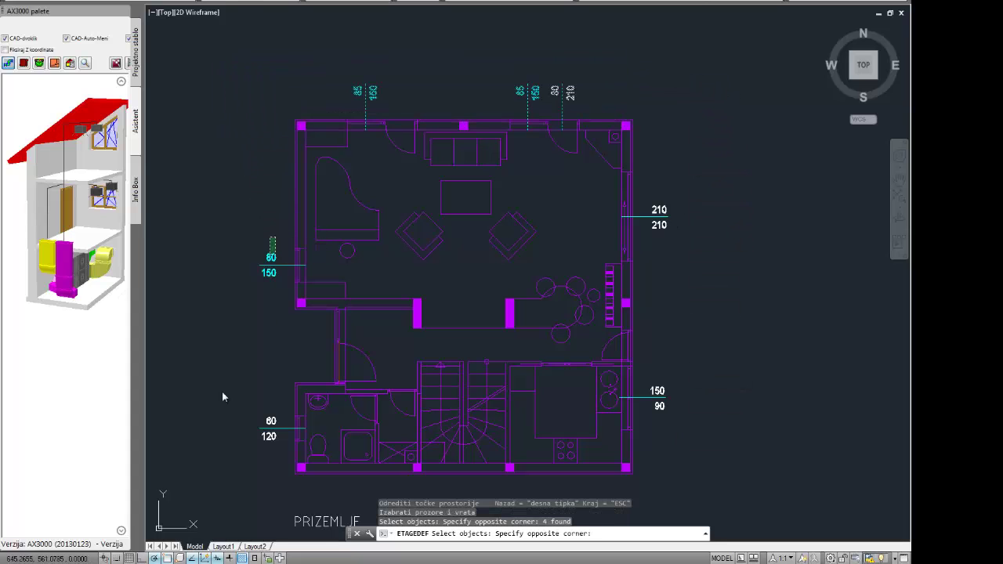
pyautogui.click(209, 486)
pyautogui.click(683, 167)
pyautogui.click(644, 439)
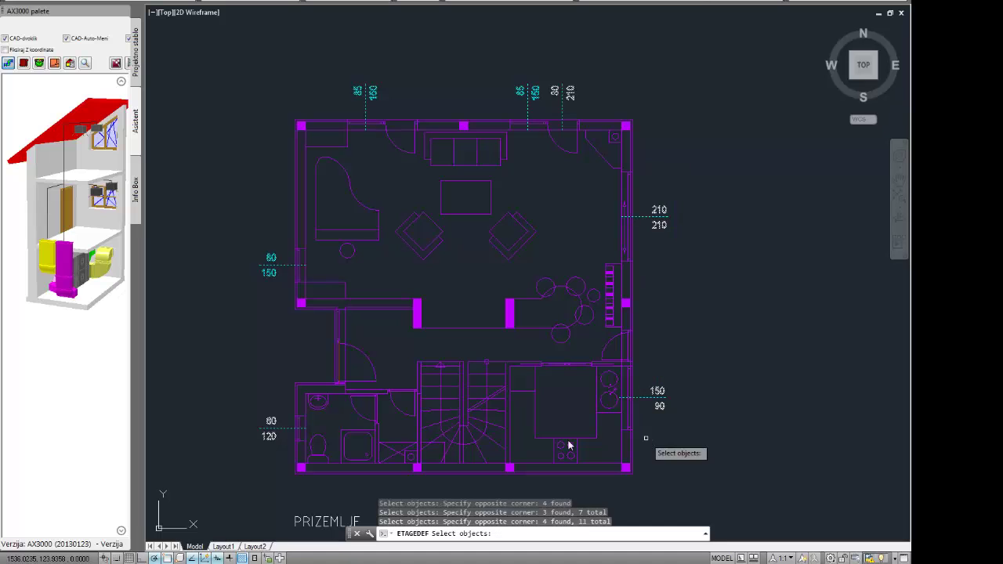
pyautogui.scroll(10, 341, 355)
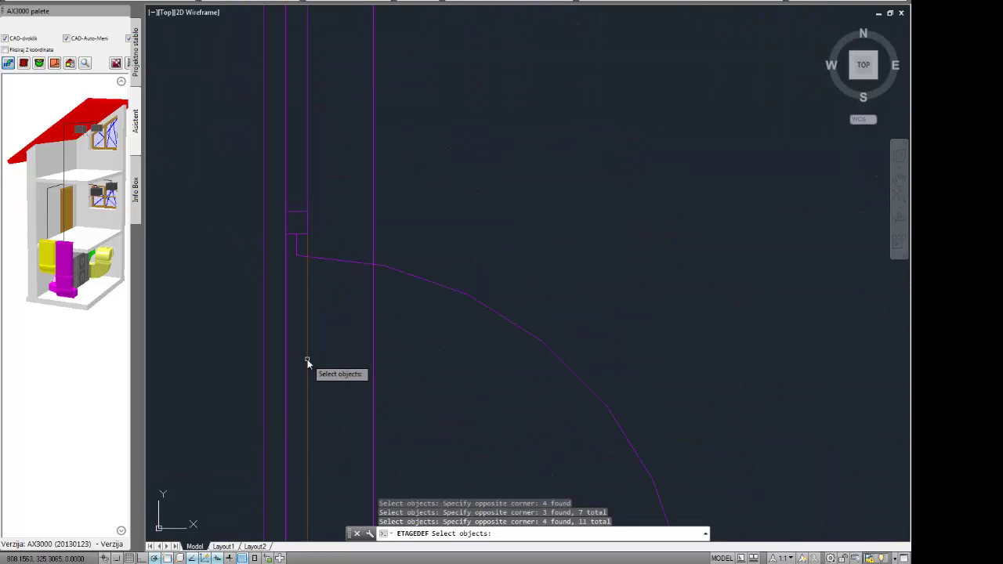
pyautogui.scroll(-10, 322, 375)
pyautogui.click(462, 319)
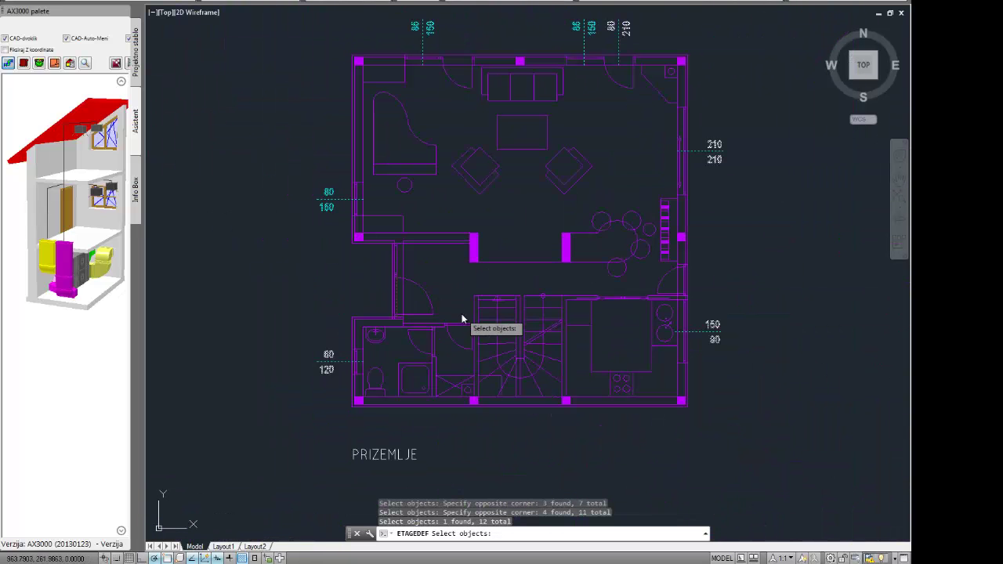
pyautogui.press('Return')
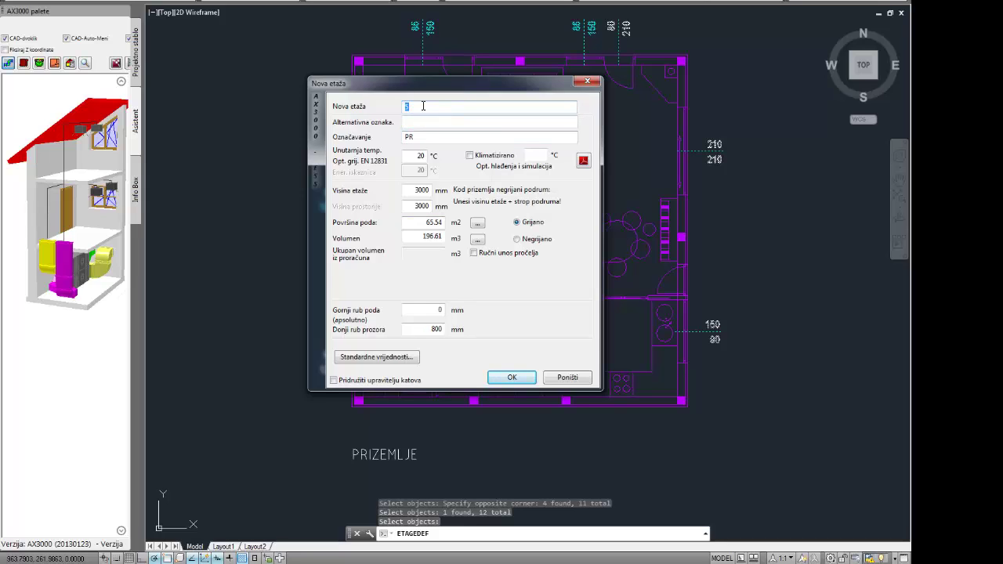
# Name the new storey Prizemlje and create it with the remaining default values
pyautogui.write('Prizemlje')
pyautogui.click(521, 379)
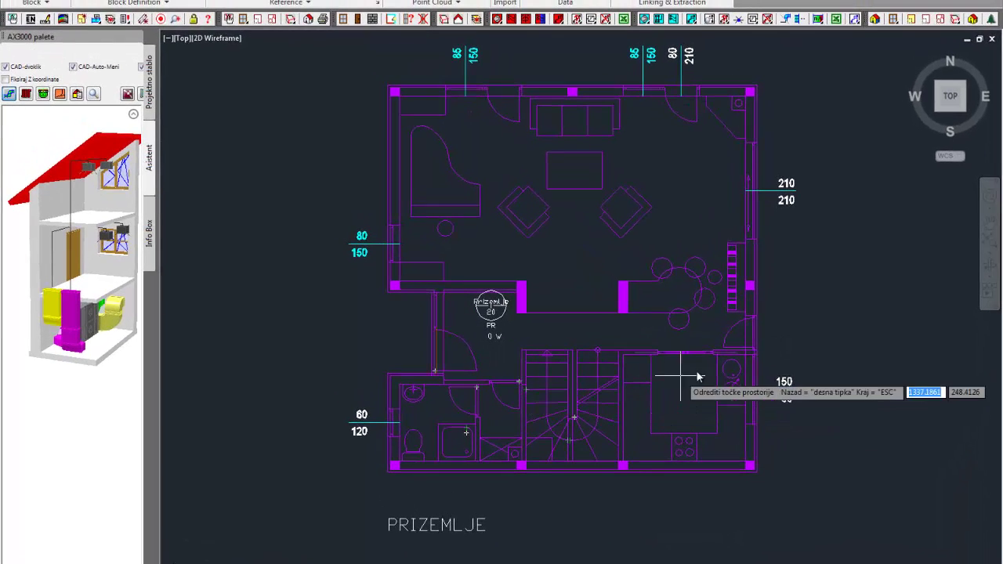
# Start room capture for the 1. KAT plan with only Odabir prozora i vrata enabled
pyautogui.moveTo(744, 331)
pyautogui.mouseDown(button='middle')
pyautogui.moveTo(632, 349)
pyautogui.moveTo(0, 343)
pyautogui.mouseUp(button='middle')
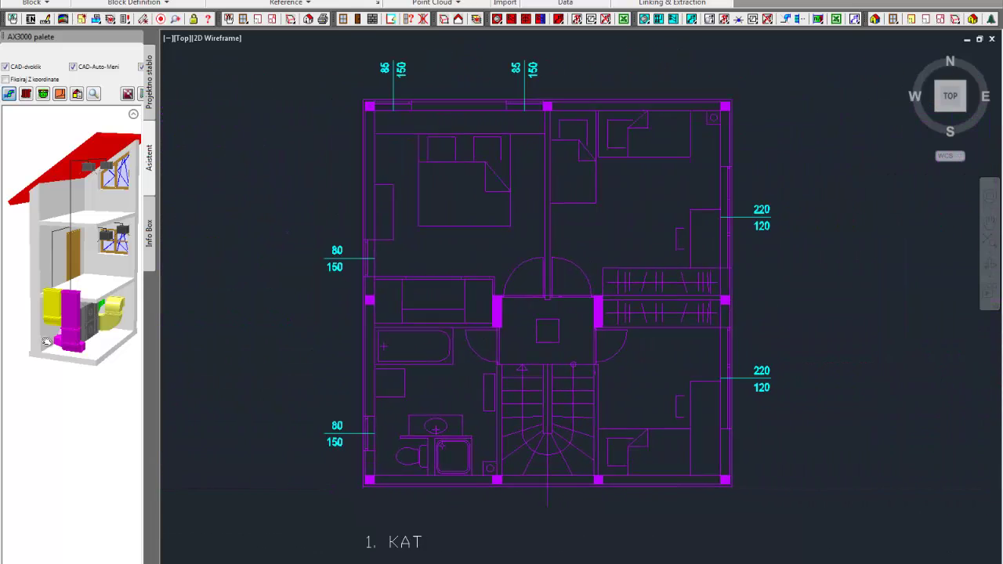
pyautogui.click(257, 20)
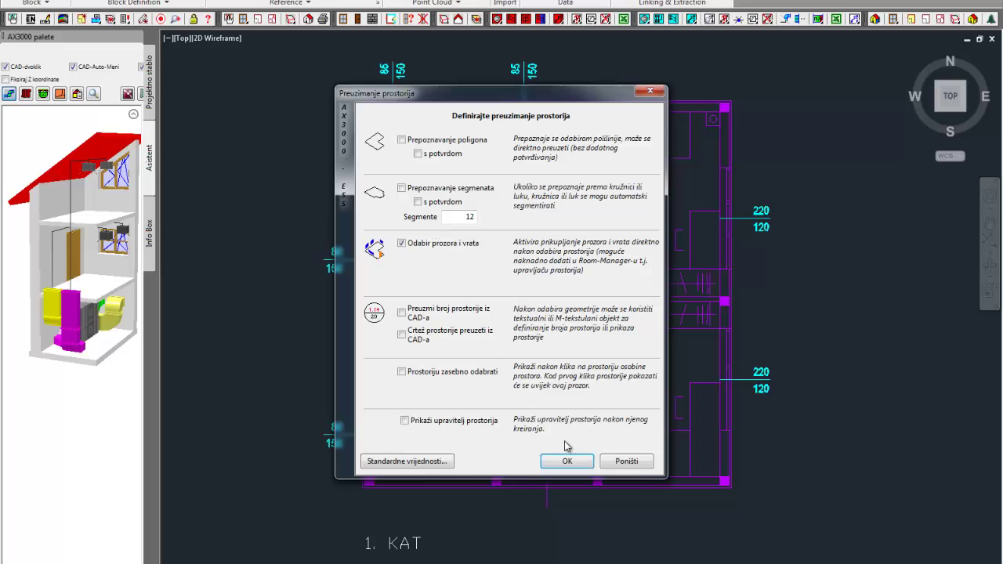
pyautogui.click(570, 462)
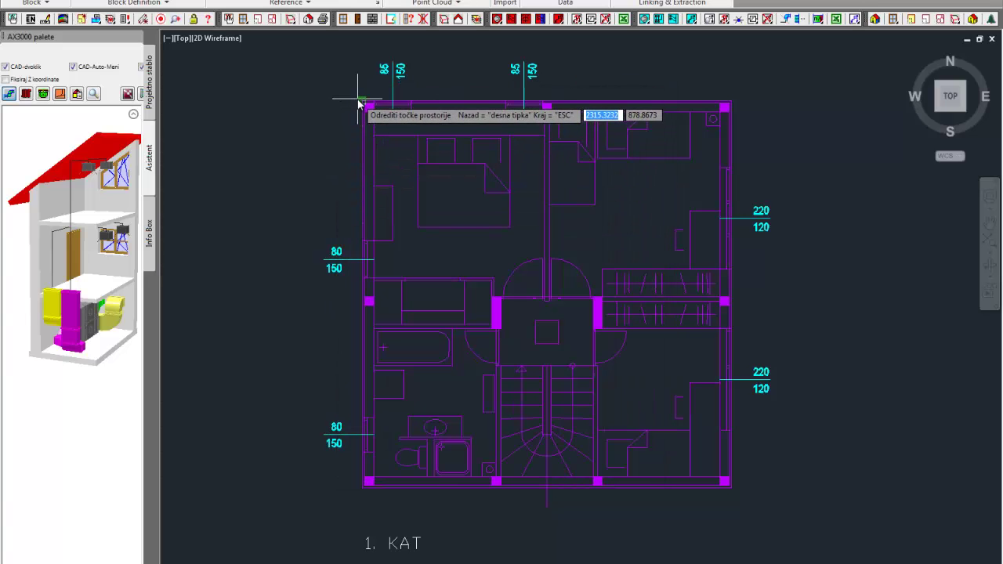
# Trace the rectangular outer wall outline of the 1. KAT plan corner by corner and close it at the starting corner
pyautogui.click(362, 105)
pyautogui.click(365, 484)
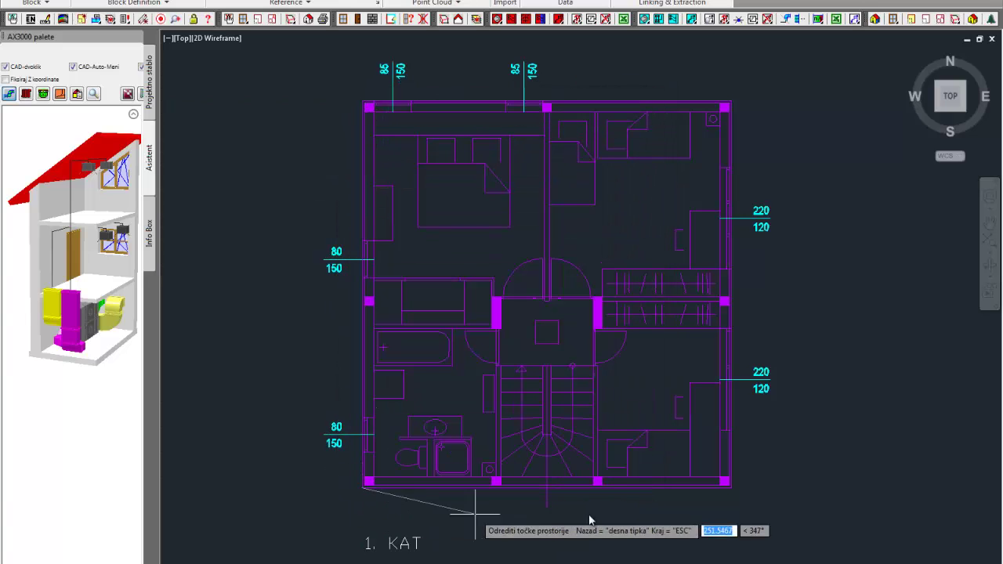
pyautogui.click(725, 483)
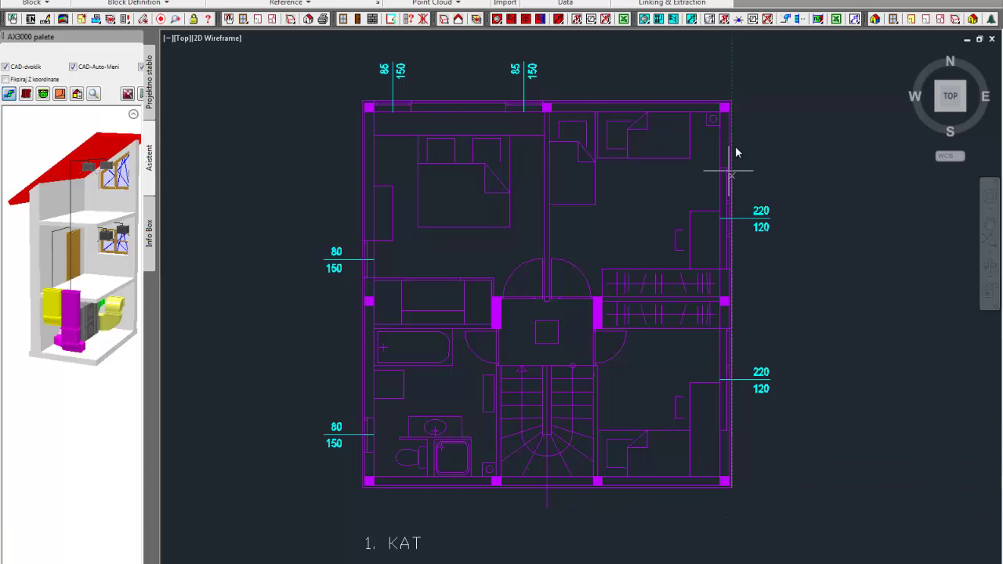
pyautogui.click(725, 105)
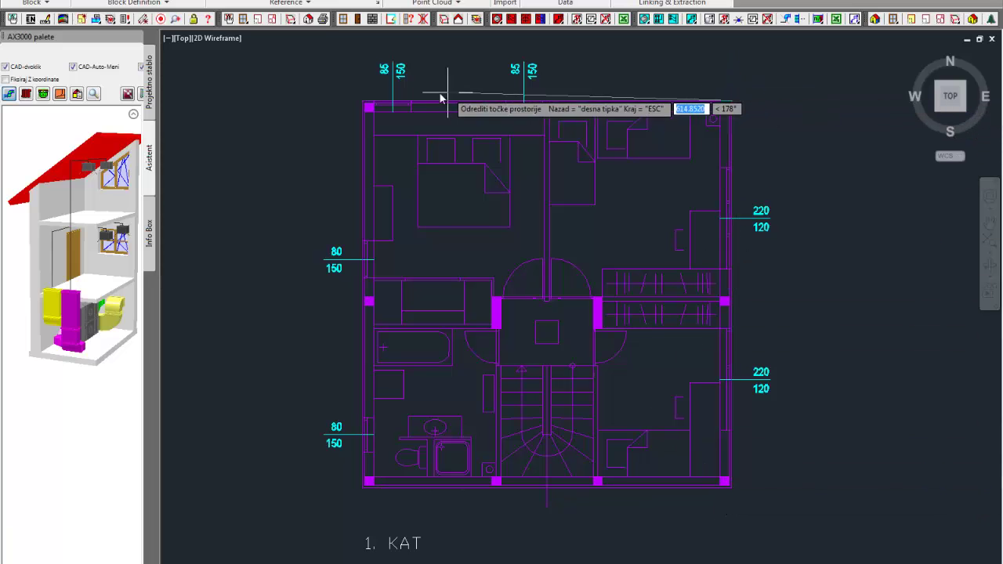
pyautogui.click(363, 102)
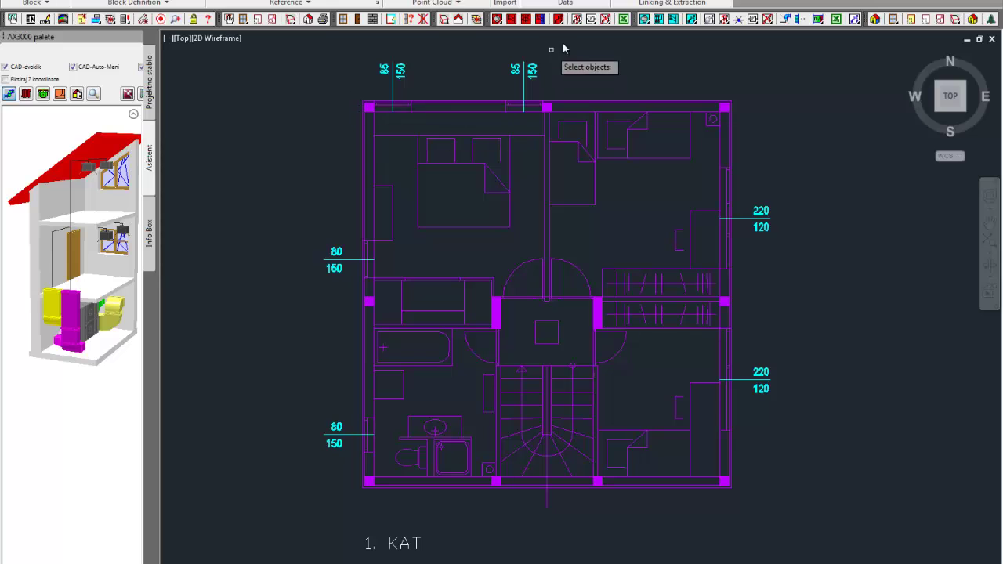
# Select the 85/150, 80/150 and 220/120 window markings around the 1. KAT plan and create the new storey with the name Kat
pyautogui.click(561, 42)
pyautogui.click(355, 100)
pyautogui.click(337, 205)
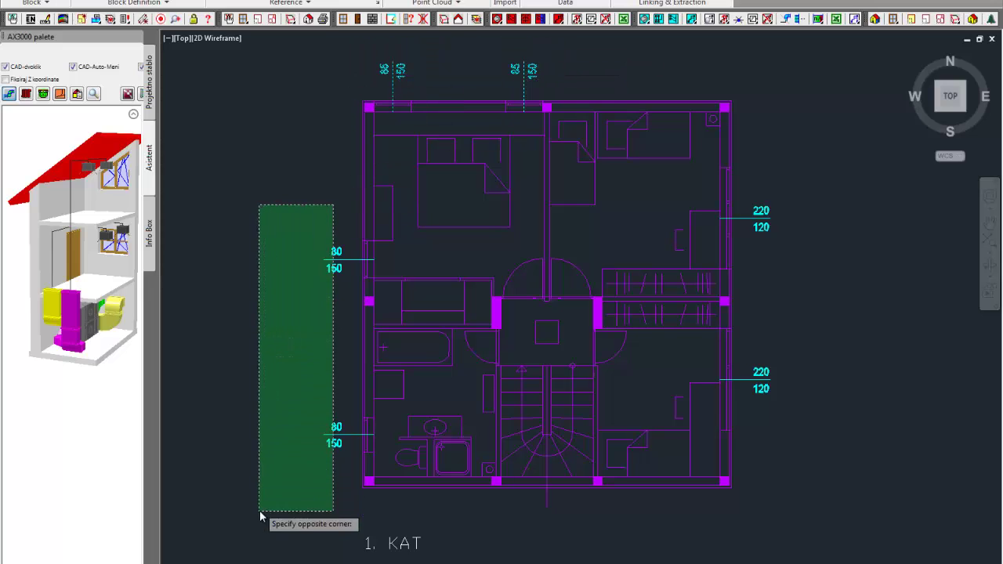
pyautogui.click(260, 530)
pyautogui.click(788, 151)
pyautogui.click(745, 439)
pyautogui.click(743, 443)
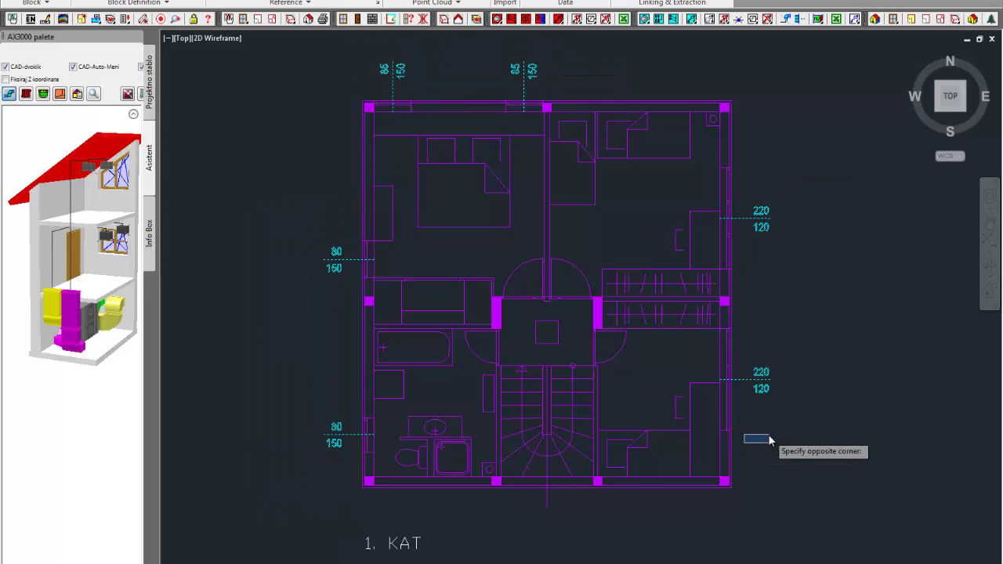
pyautogui.click(819, 510)
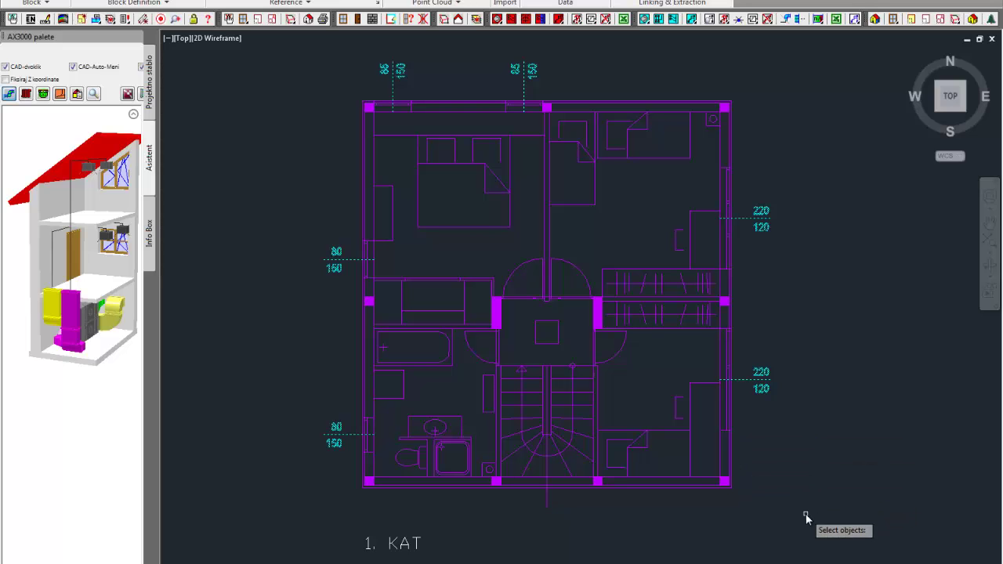
pyautogui.press('Return')
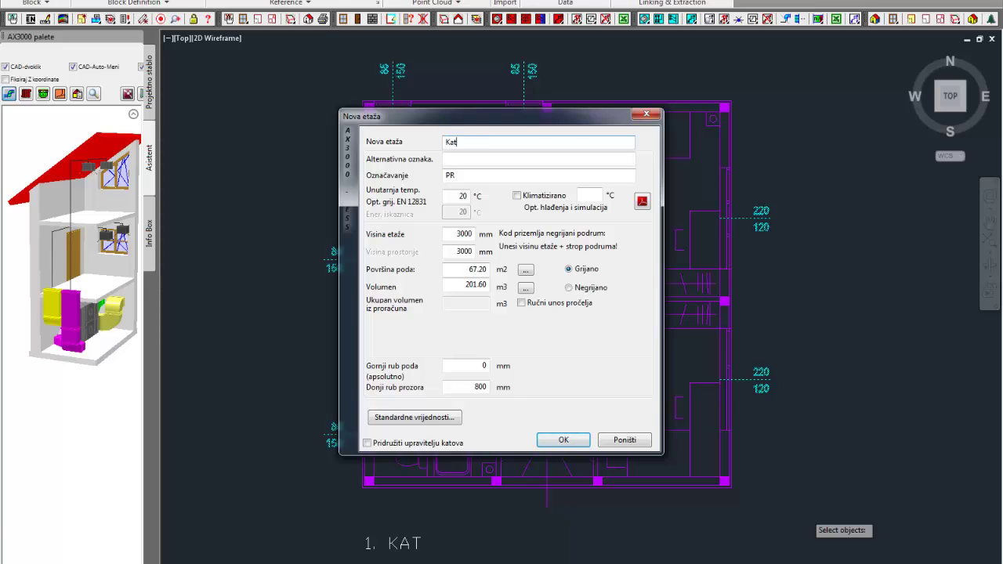
pyautogui.click(579, 440)
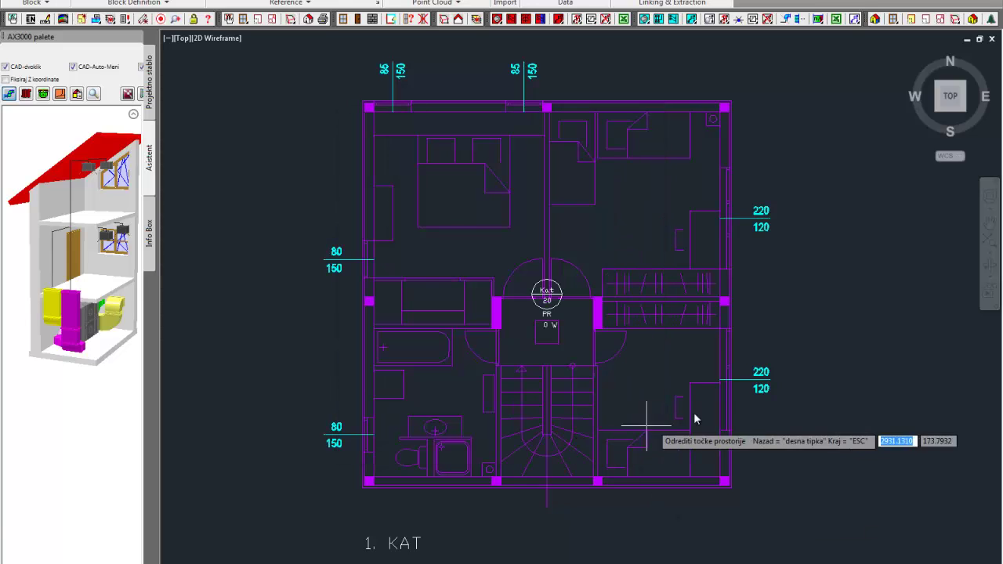
# In the room manager, replace the floor (PO) element of the Prizemlje storey with Pod na tlu 1 from the Na tlu group
pyautogui.scroll(-4, 896, 367)
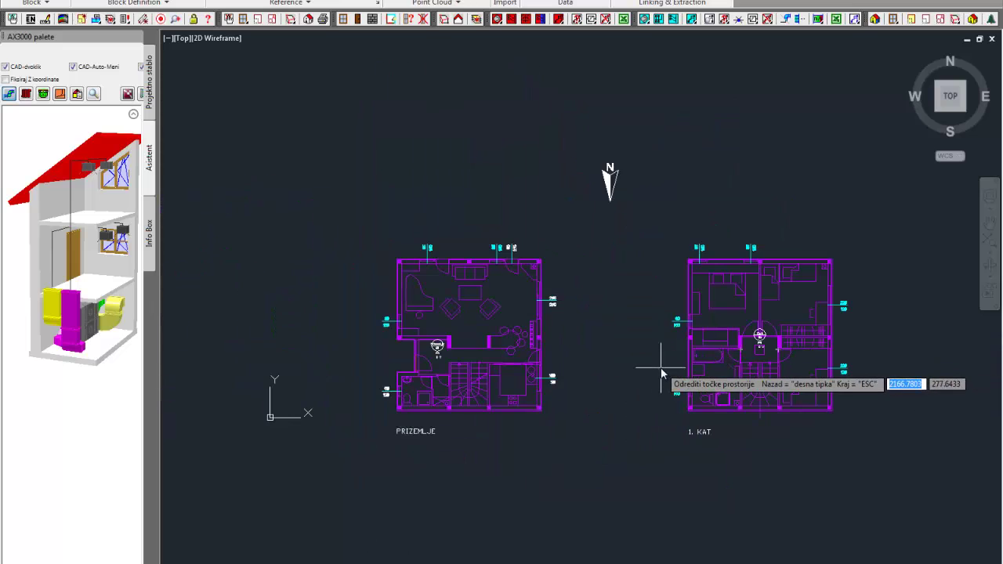
pyautogui.scroll(2, 658, 372)
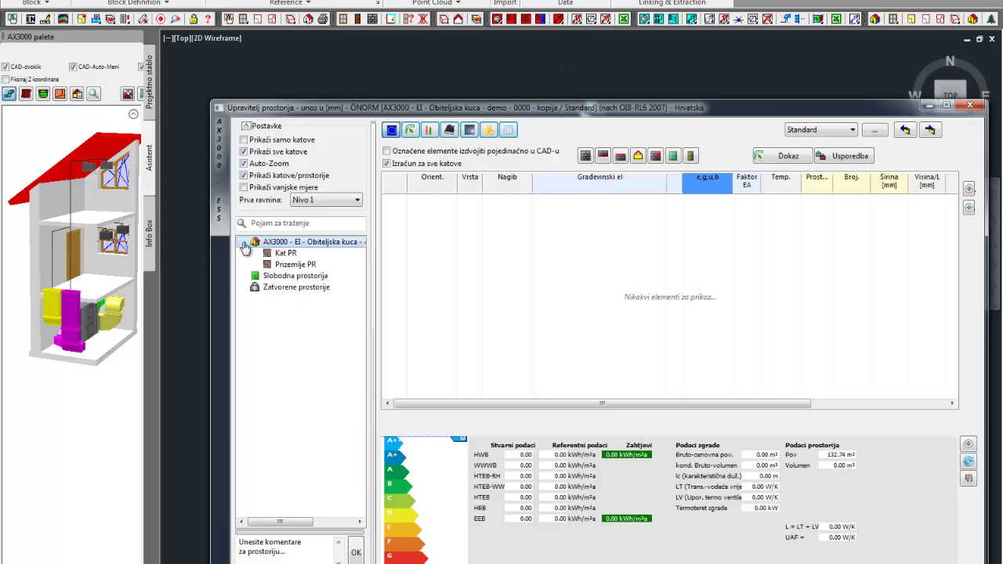
pyautogui.click(268, 254)
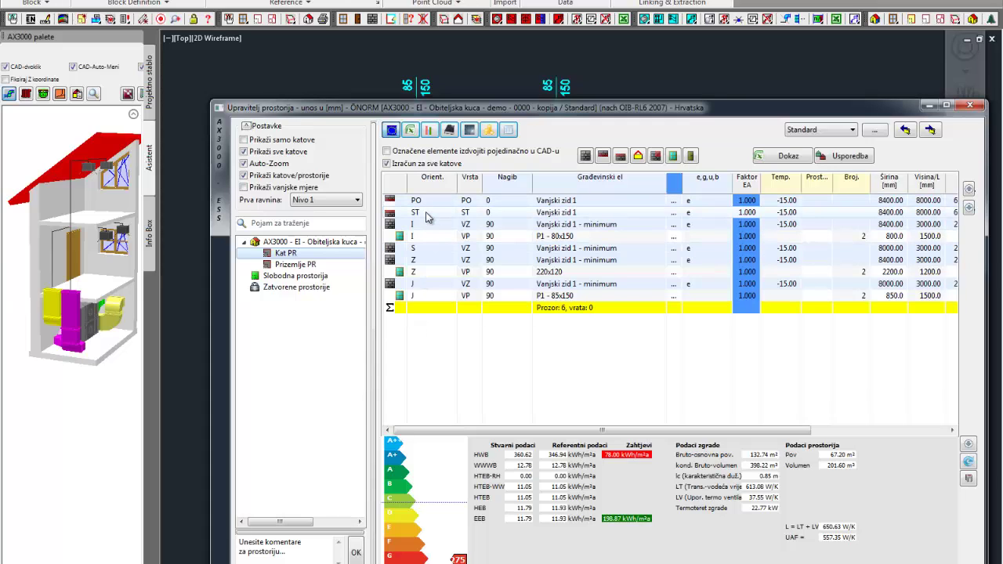
pyautogui.click(298, 267)
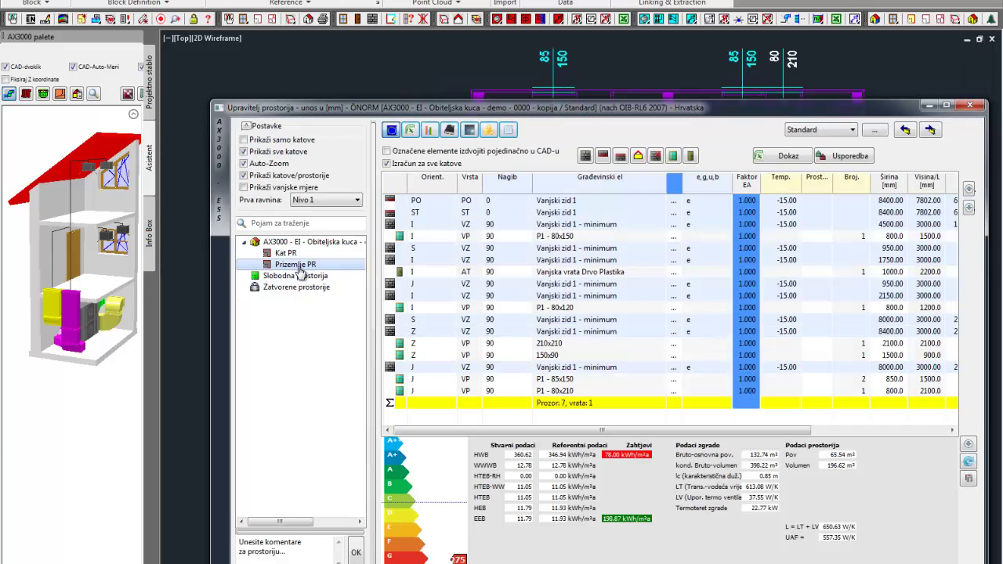
pyautogui.click(427, 202)
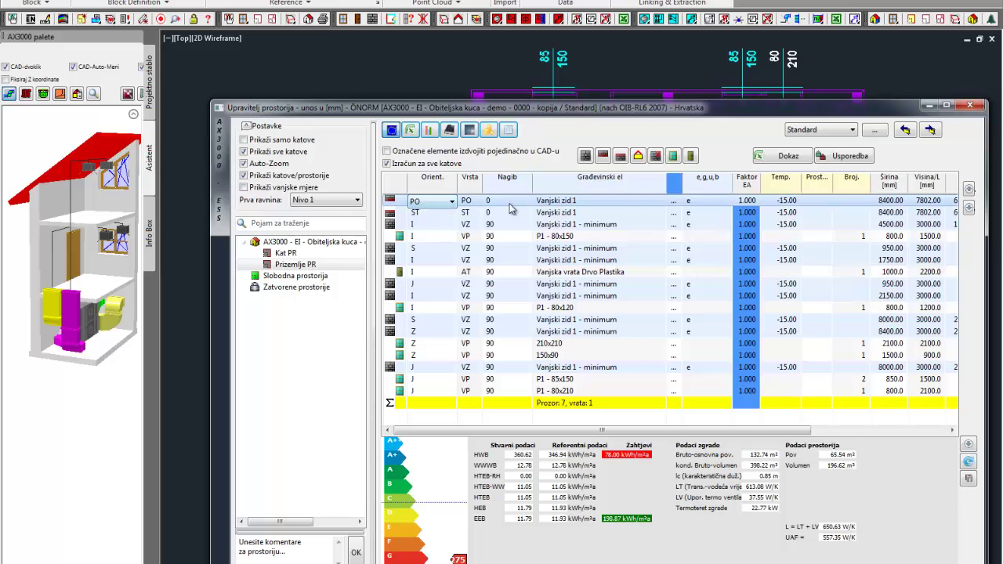
pyautogui.doubleClick(566, 207)
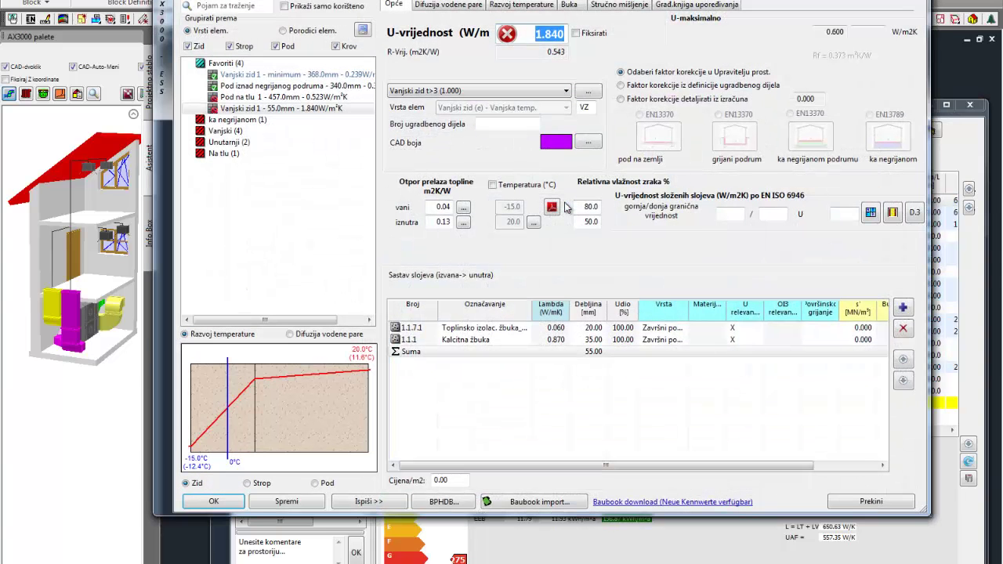
pyautogui.click(189, 154)
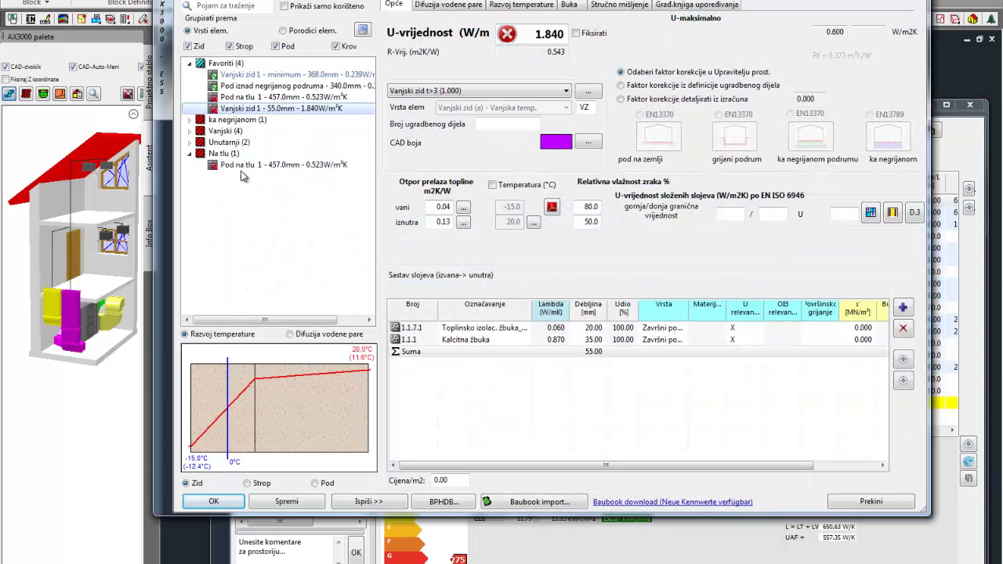
pyautogui.click(244, 165)
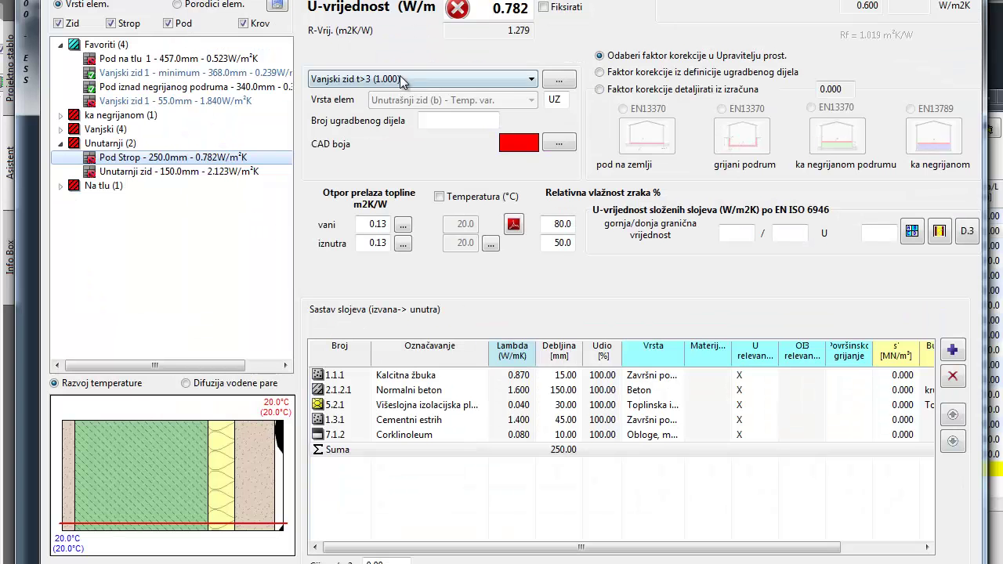
# Assign Pod Strop as the Prizemlje ceiling (ST) element, setting its category to Unutarnji zid (temp. var.) t>3 (0.000)
pyautogui.click(408, 79)
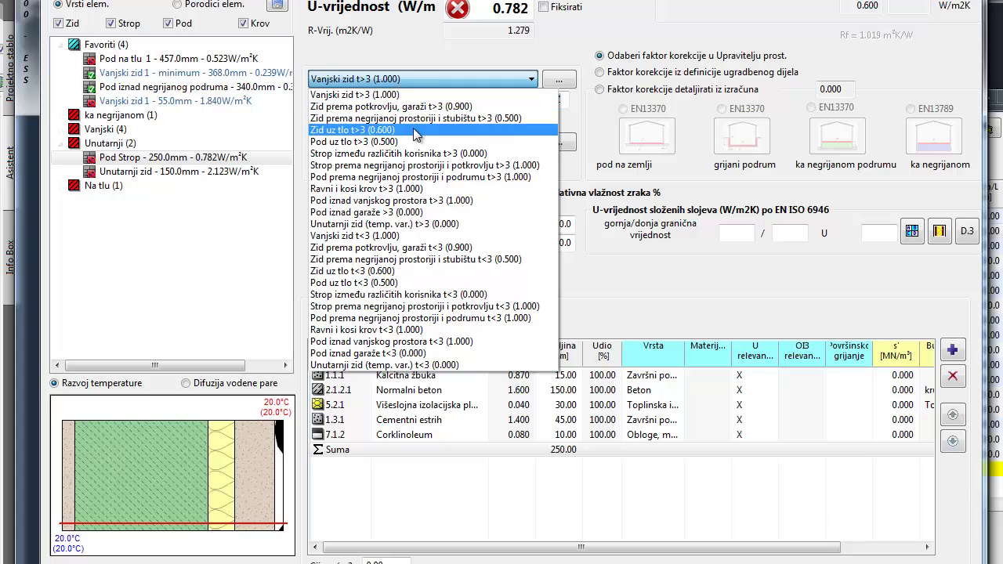
pyautogui.click(461, 40)
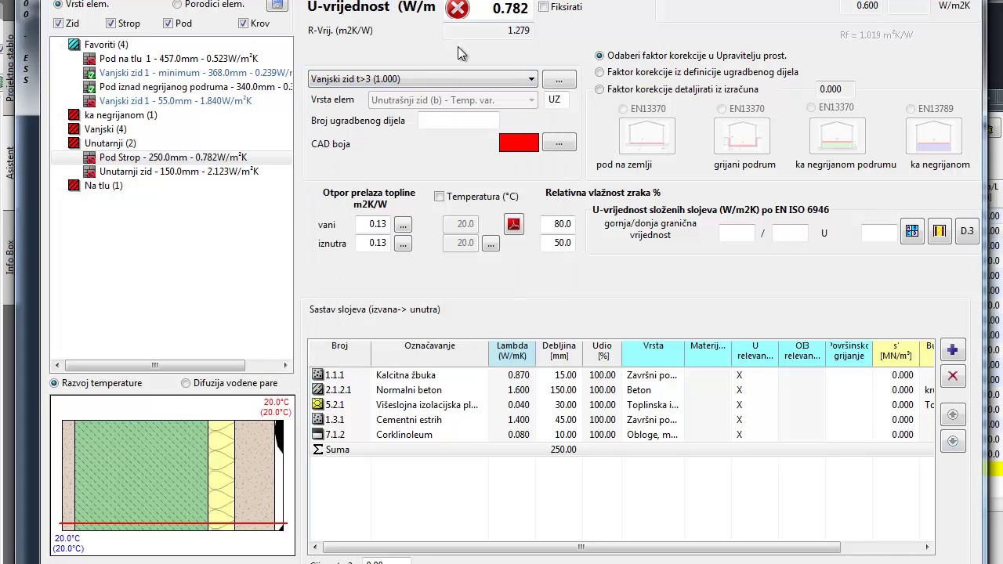
pyautogui.click(450, 79)
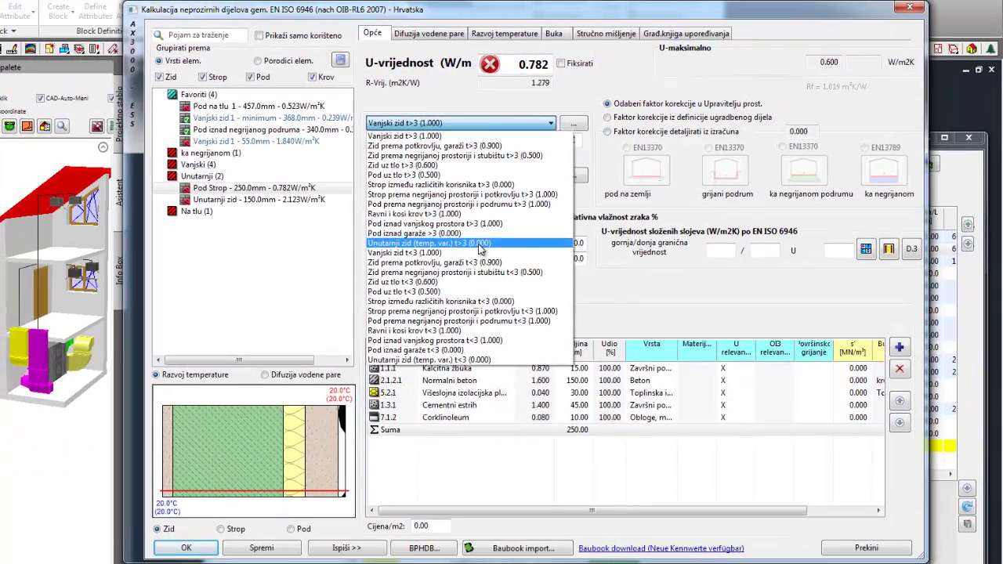
pyautogui.click(458, 236)
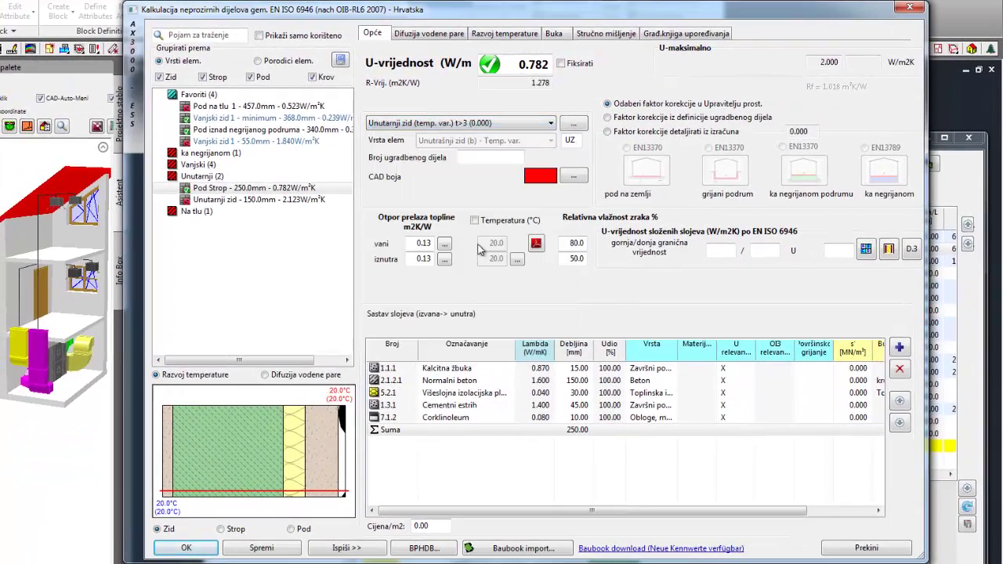
pyautogui.click(186, 548)
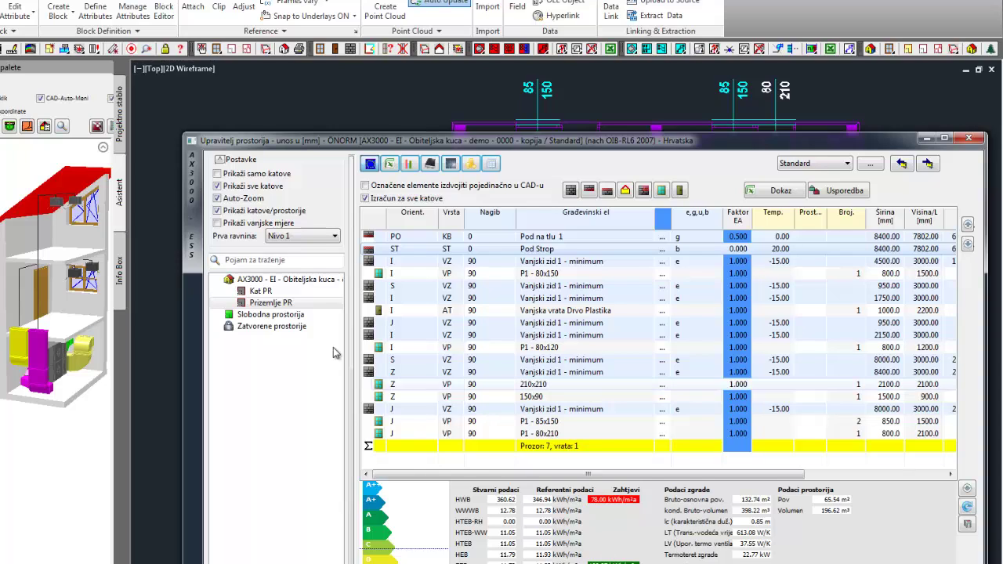
# Replace the floor (PO) element of the Kat storey with Pod Strop from the Unutarnji group
pyautogui.click(261, 292)
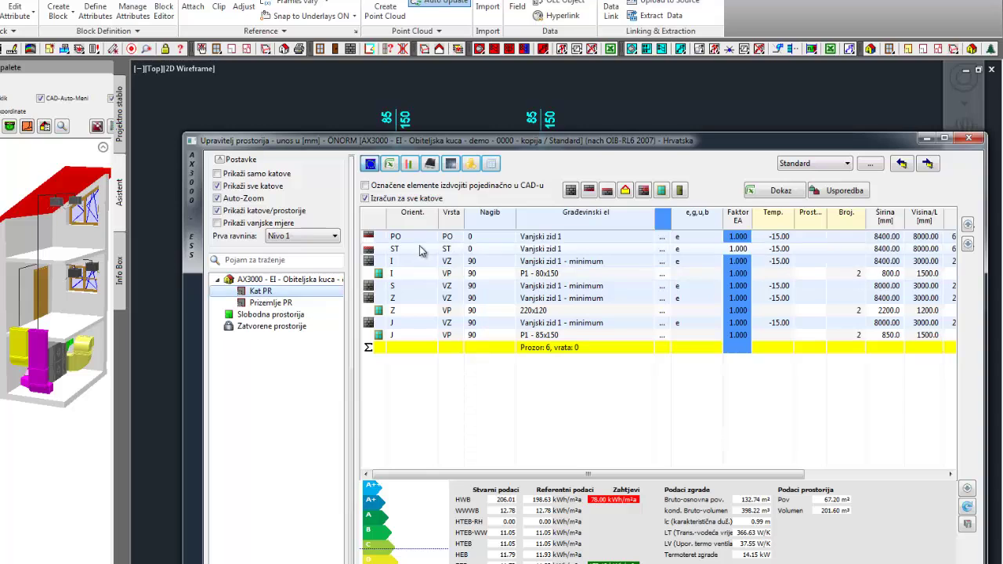
pyautogui.click(549, 236)
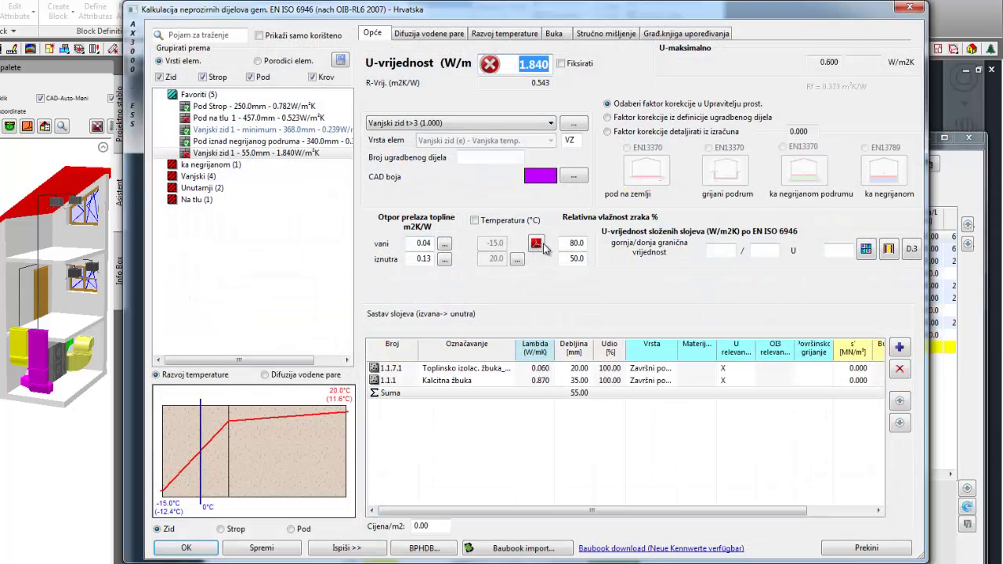
pyautogui.click(161, 188)
pyautogui.click(222, 201)
pyautogui.click(450, 124)
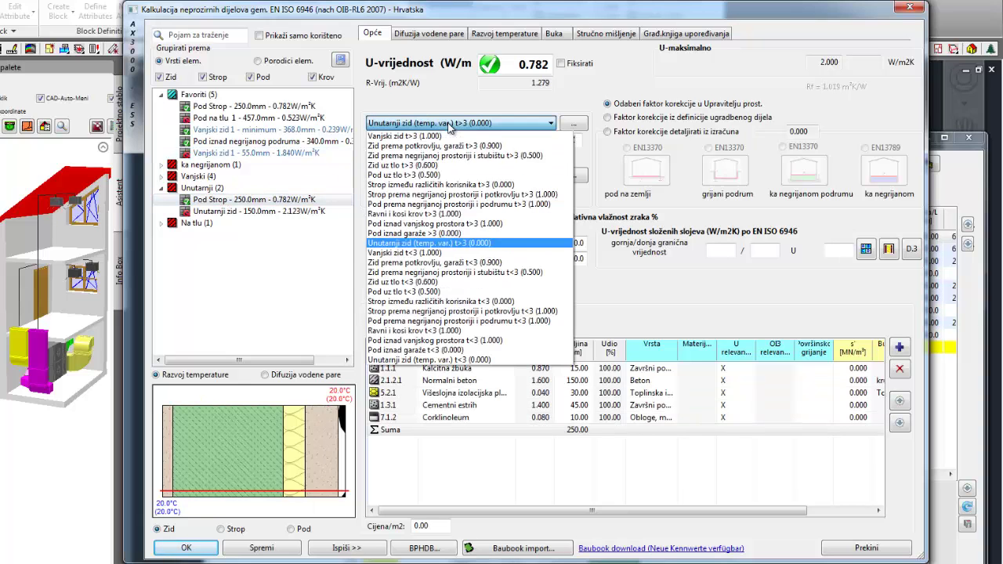
pyautogui.click(450, 125)
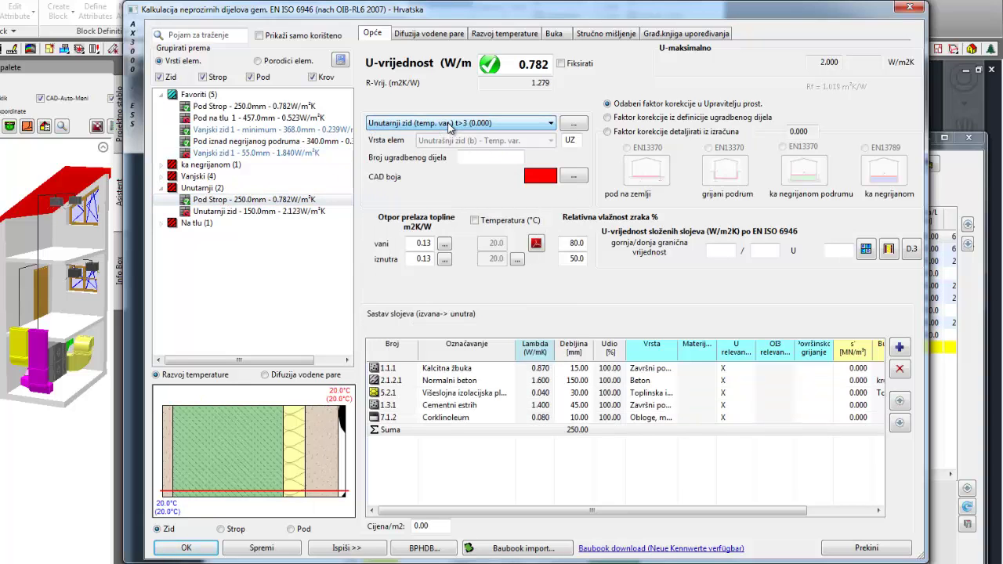
pyautogui.click(192, 548)
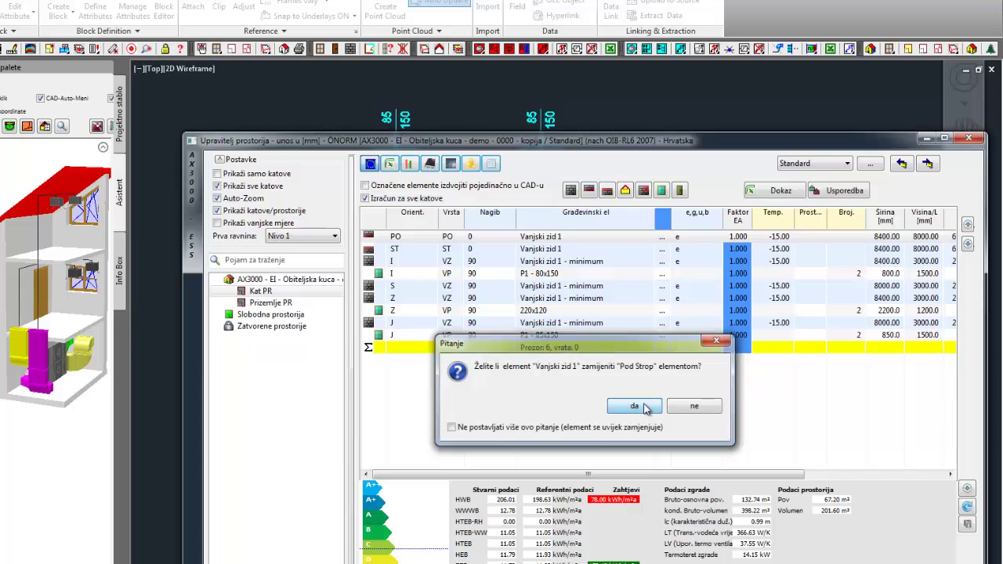
pyautogui.click(644, 407)
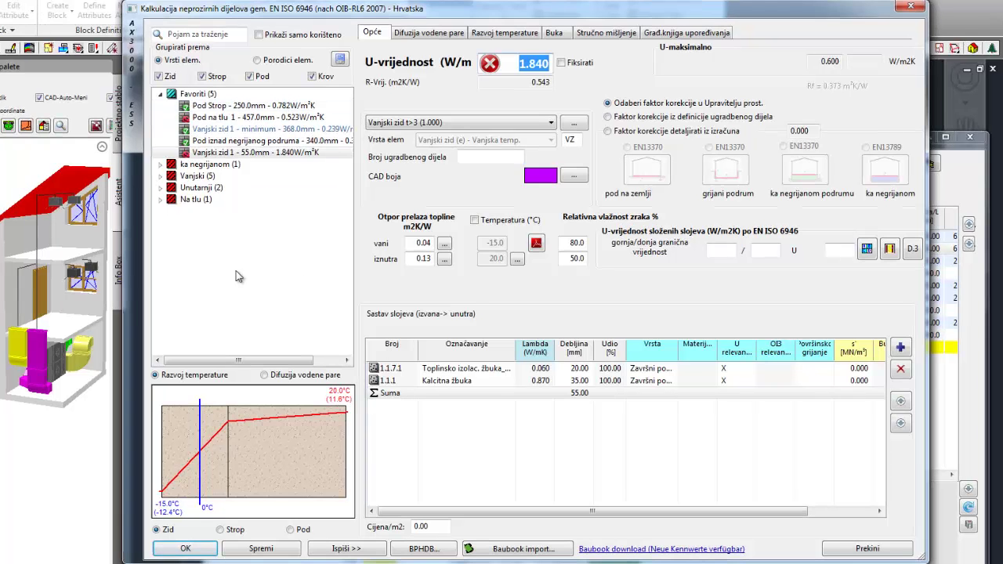
# Replace the Kat storey's ceiling (ST) element with Ravni krov 1 - minimum and accept the room manager data
pyautogui.click(161, 179)
pyautogui.click(235, 211)
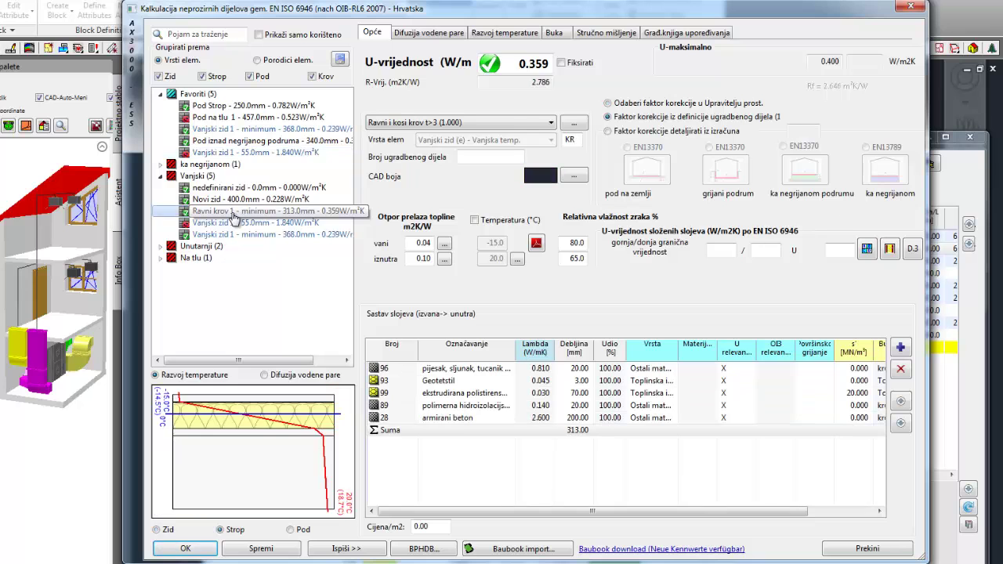
pyautogui.click(210, 549)
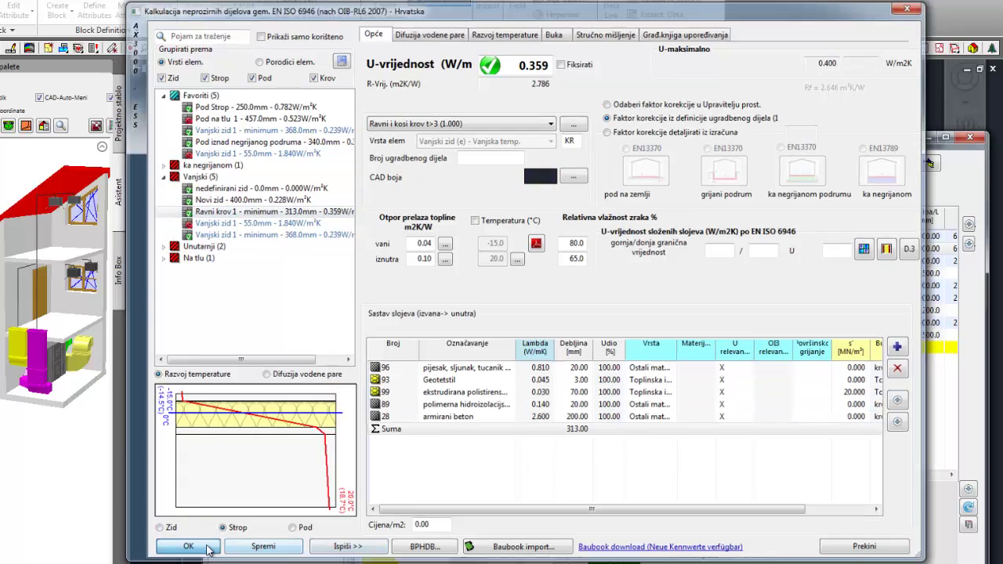
pyautogui.click(632, 406)
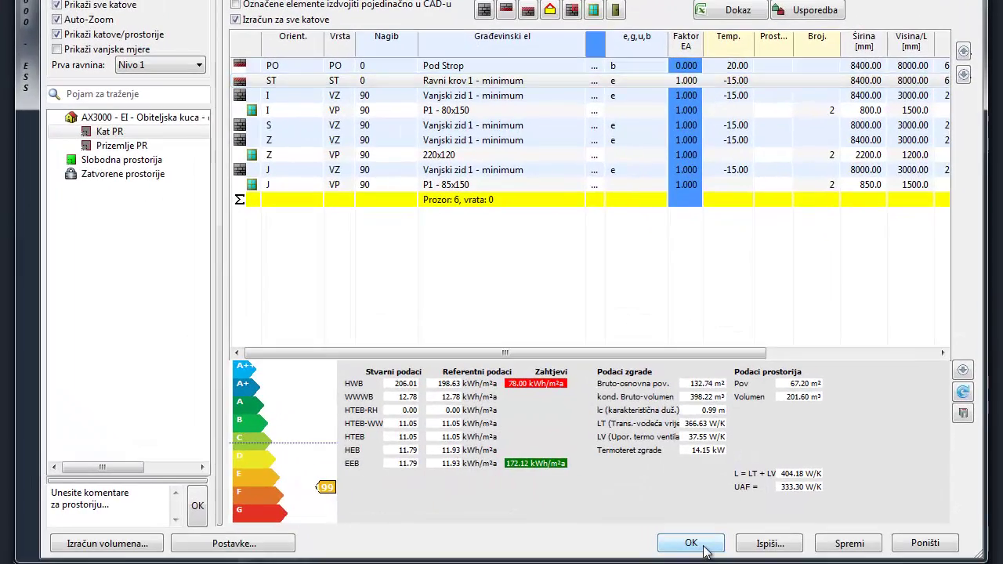
pyautogui.click(702, 547)
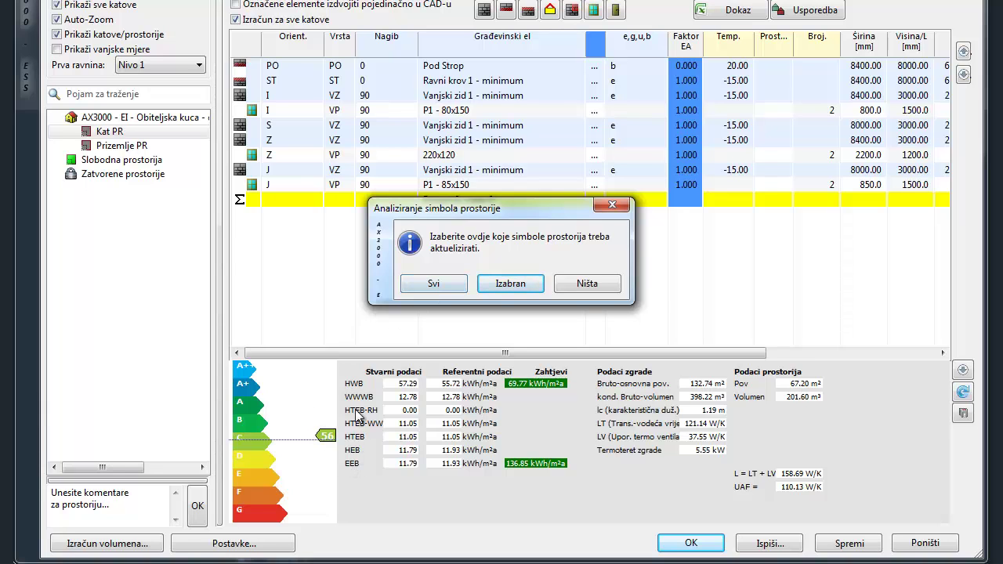
# Update all room symbols in the drawing and display the full extents of both floor plans
pyautogui.click(444, 288)
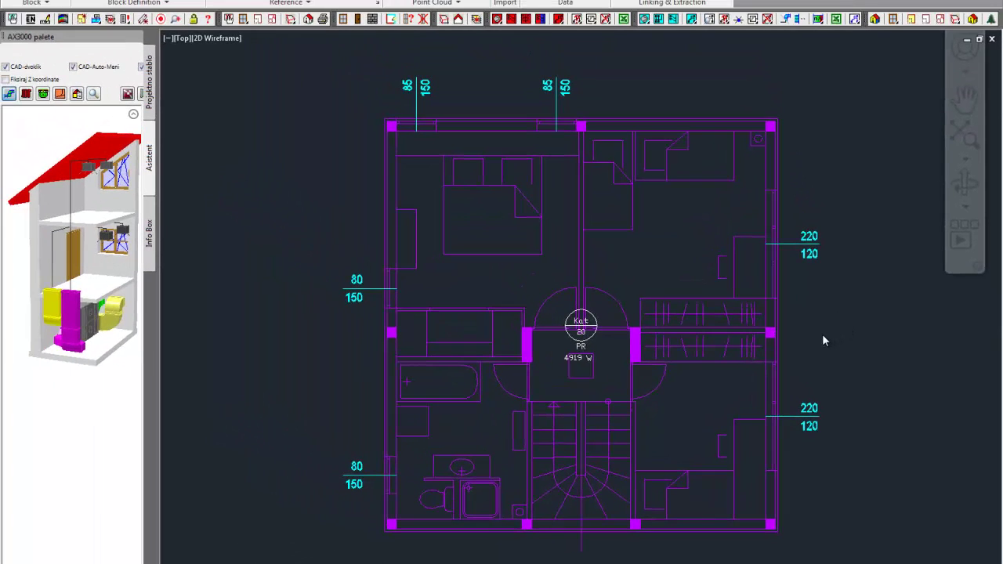
pyautogui.scroll(-2, 808, 337)
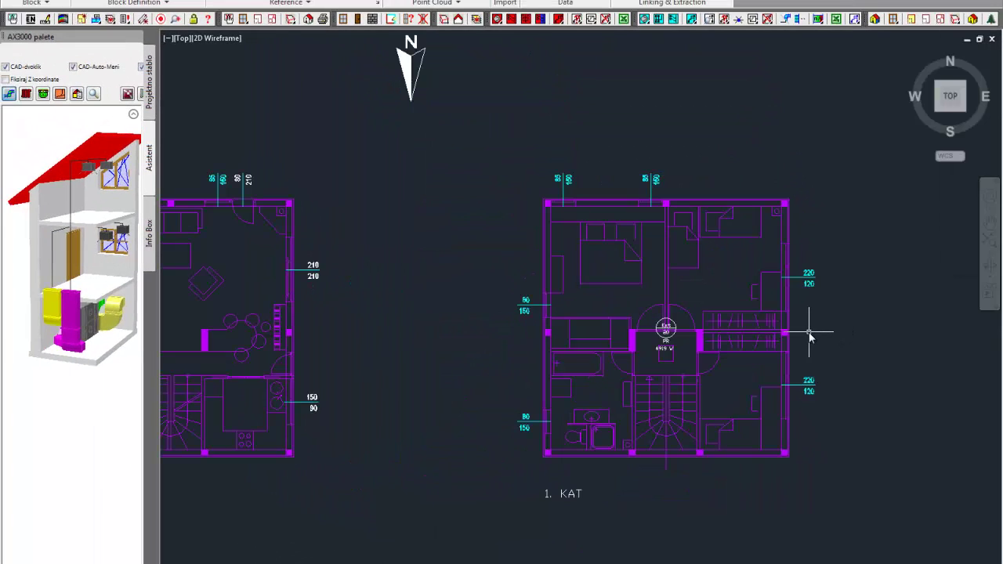
pyautogui.write('z')
pyautogui.press('Return')
pyautogui.write('e')
pyautogui.press('Return')
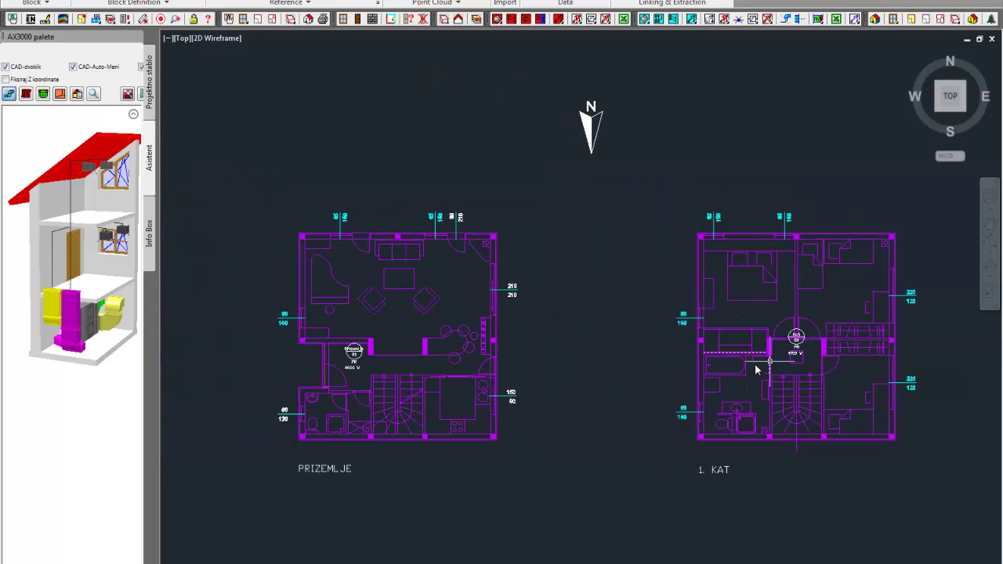
# From the room manager, copy the wall type Vanjski zid 2 - Ytong out of the Ytong folder of project AX3000 - EI - Obiteljska kuca - usporedba - 0002
pyautogui.click(308, 20)
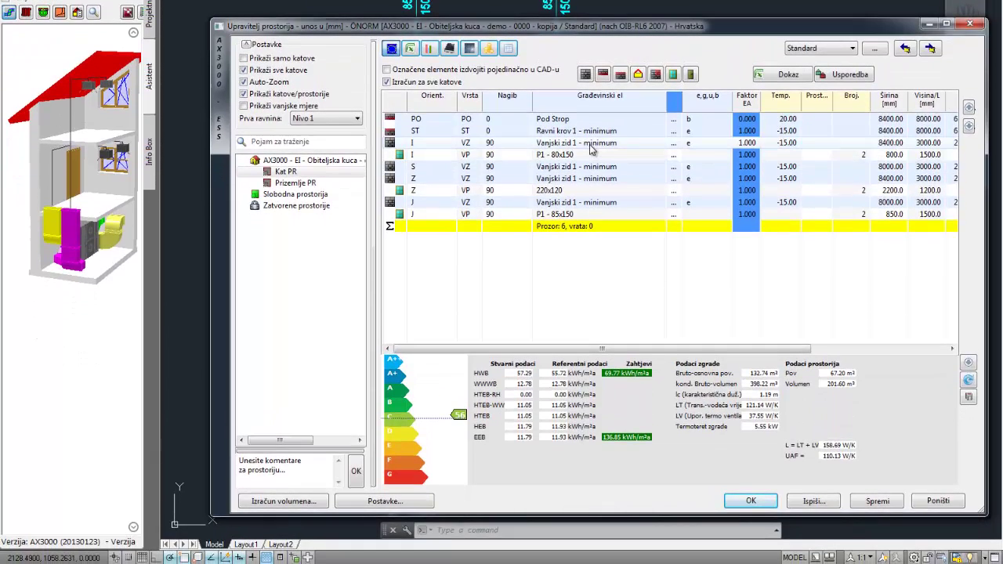
pyautogui.click(591, 147)
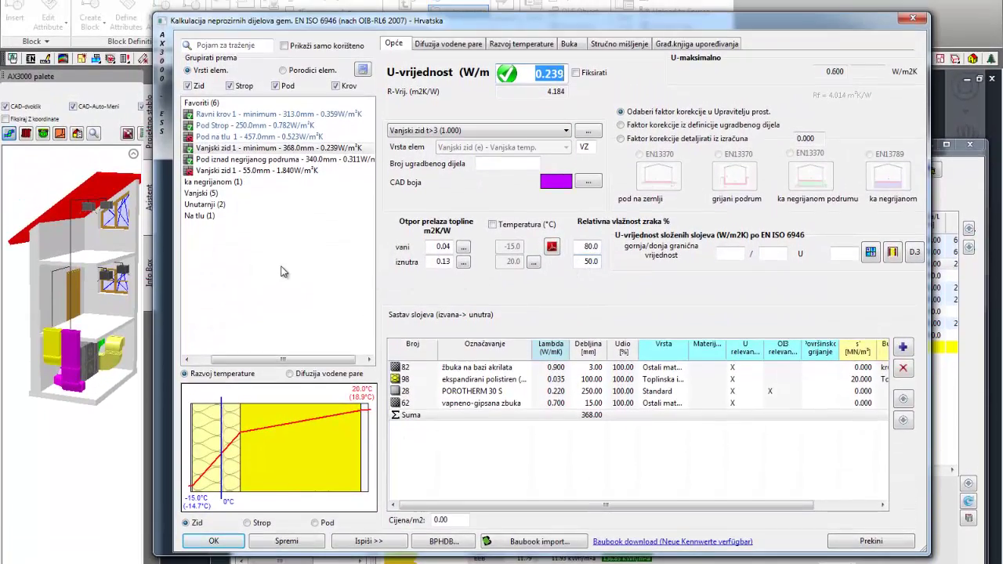
pyautogui.rightClick(284, 272)
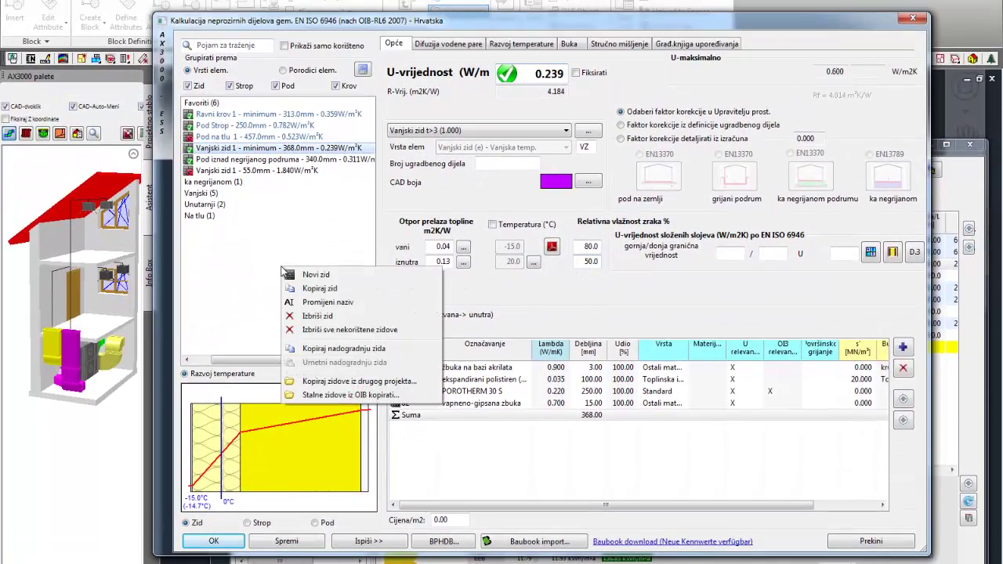
pyautogui.click(375, 383)
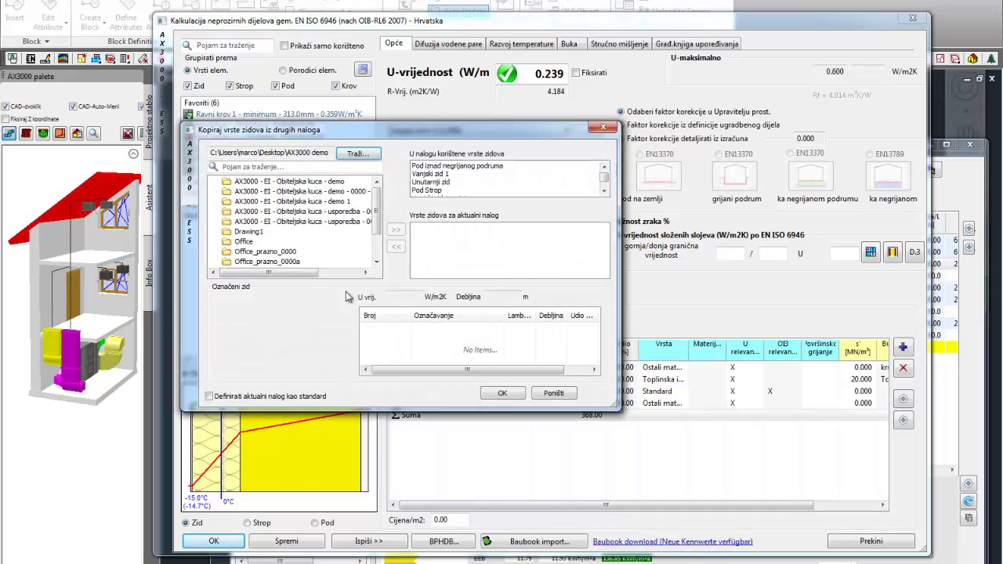
pyautogui.click(350, 226)
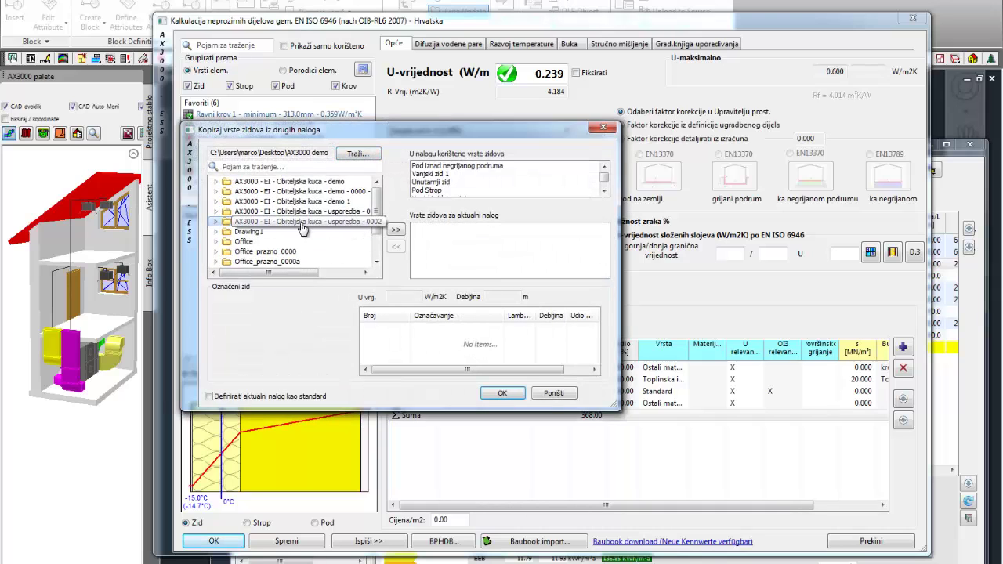
pyautogui.click(217, 223)
pyautogui.scroll(-2, 313, 223)
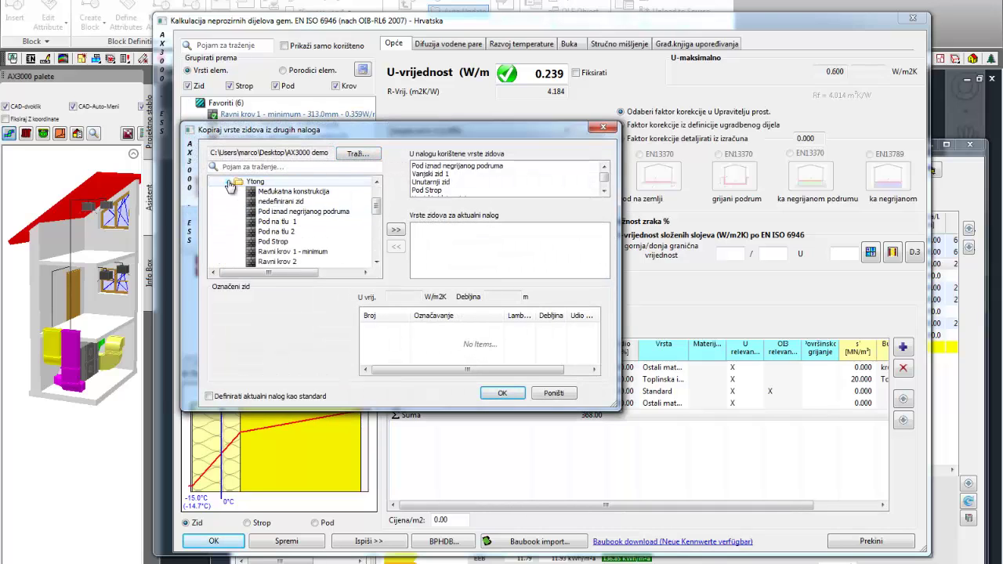
pyautogui.moveTo(376, 209); pyautogui.dragTo(376, 220)
pyautogui.click(286, 251)
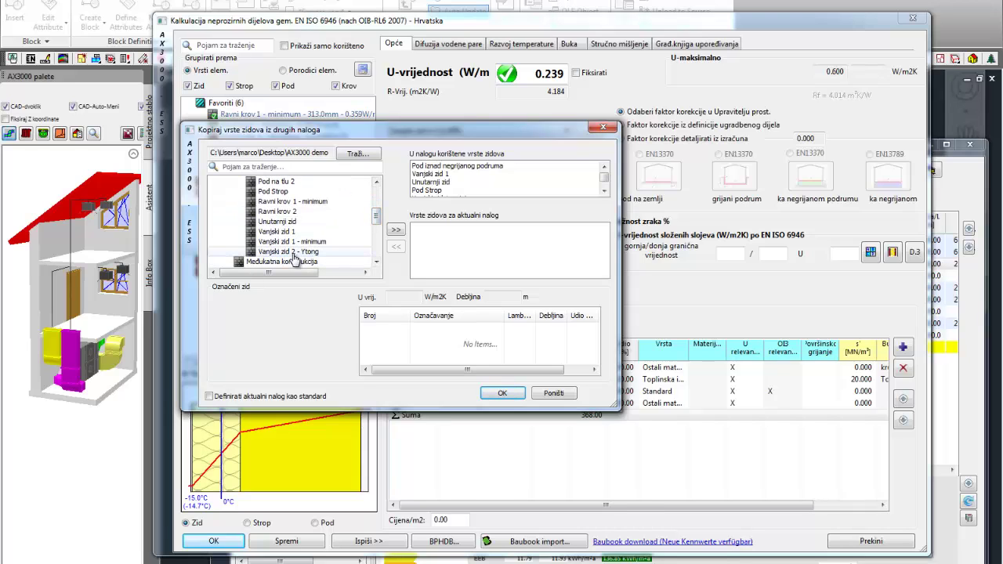
pyautogui.click(396, 228)
pyautogui.click(508, 514)
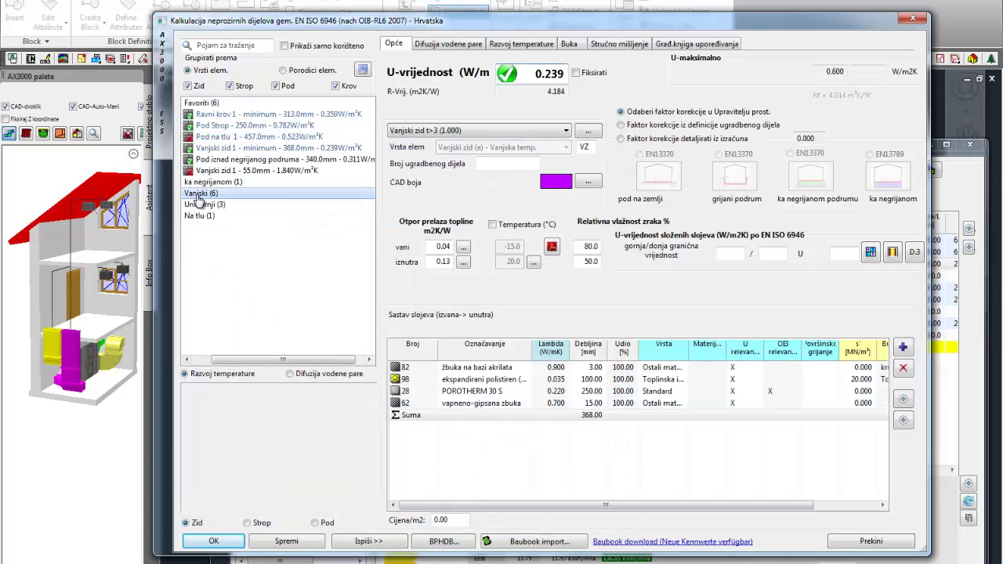
# Replace Vanjski zid 1 - minimum with Vanjski zid 2 - Ytong from the Vanjski group for the Kat storey's exterior walls
pyautogui.doubleClick(201, 193)
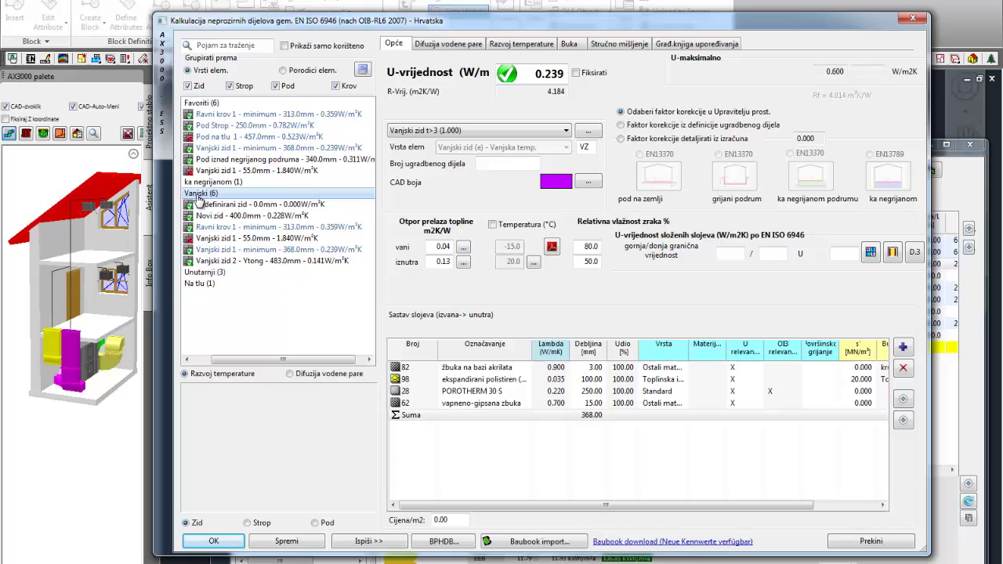
pyautogui.click(239, 261)
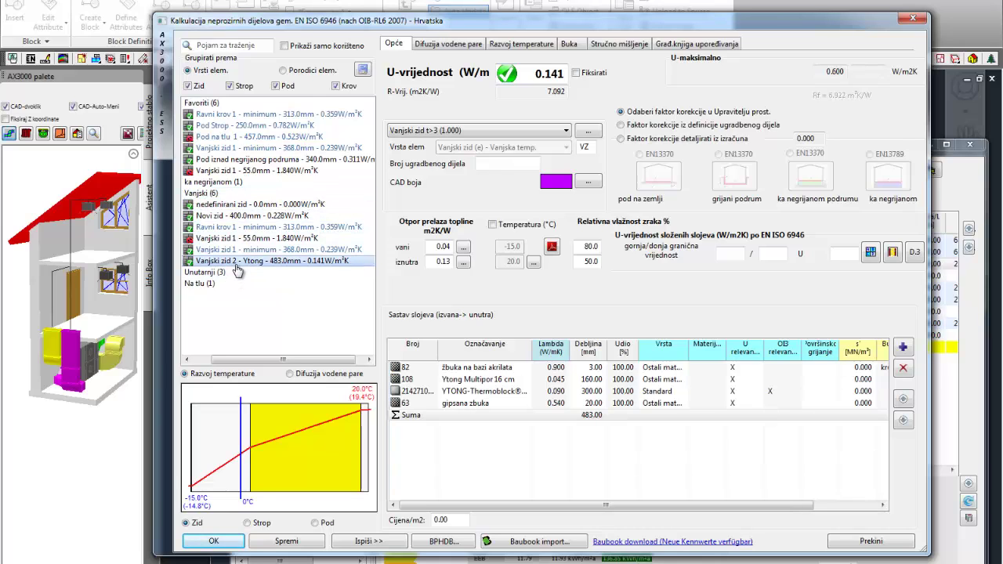
pyautogui.click(231, 542)
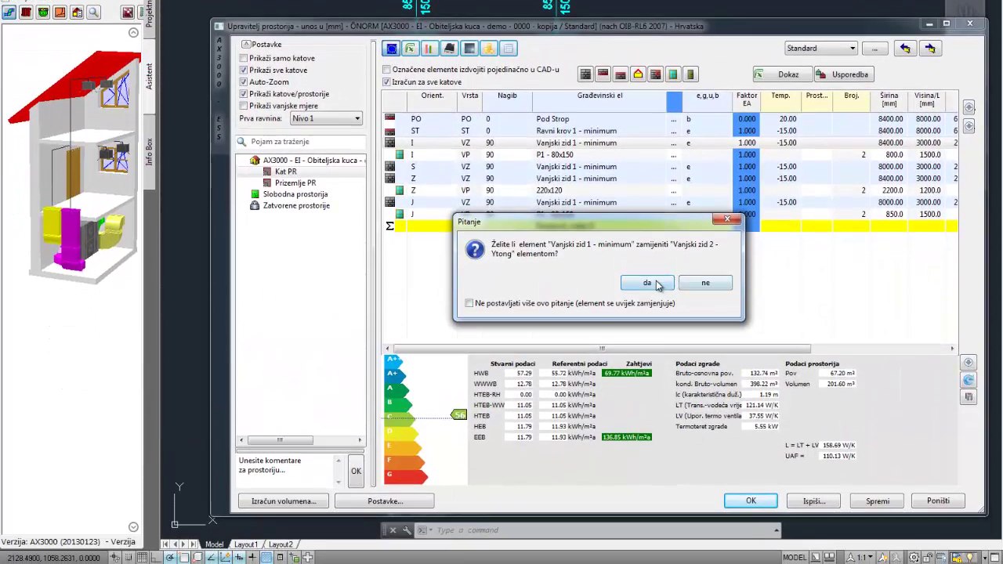
pyautogui.click(647, 326)
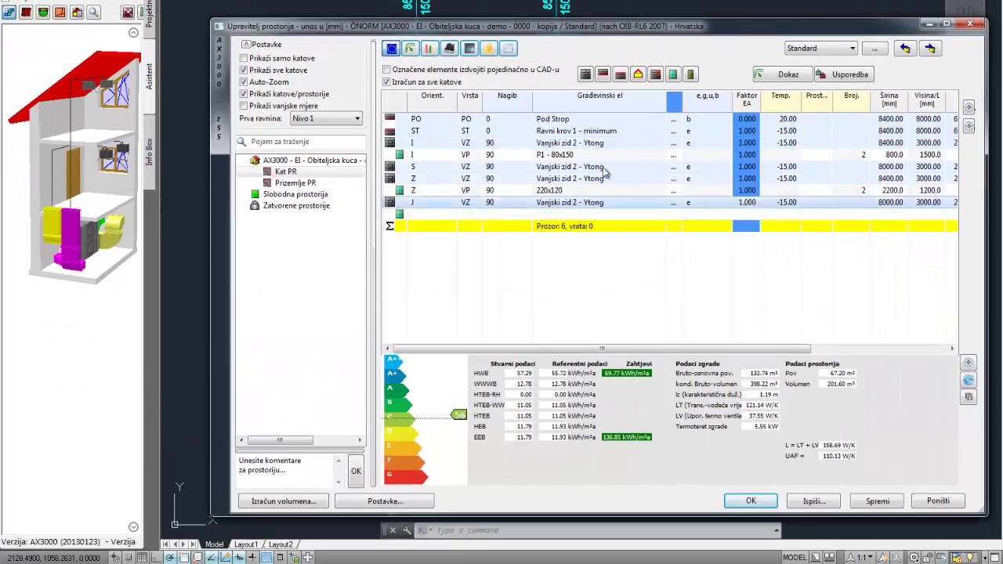
# Open the Kat storey's ceiling (ST) element and copy Ravni krov 2 from the Ytong folder of the usporedba - 0002 project
pyautogui.click(606, 131)
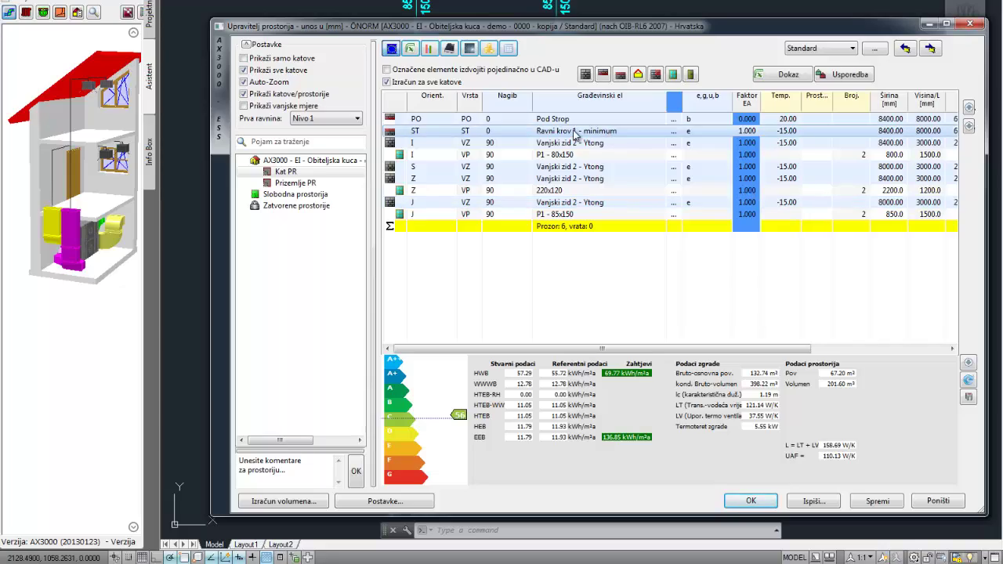
pyautogui.doubleClick(576, 133)
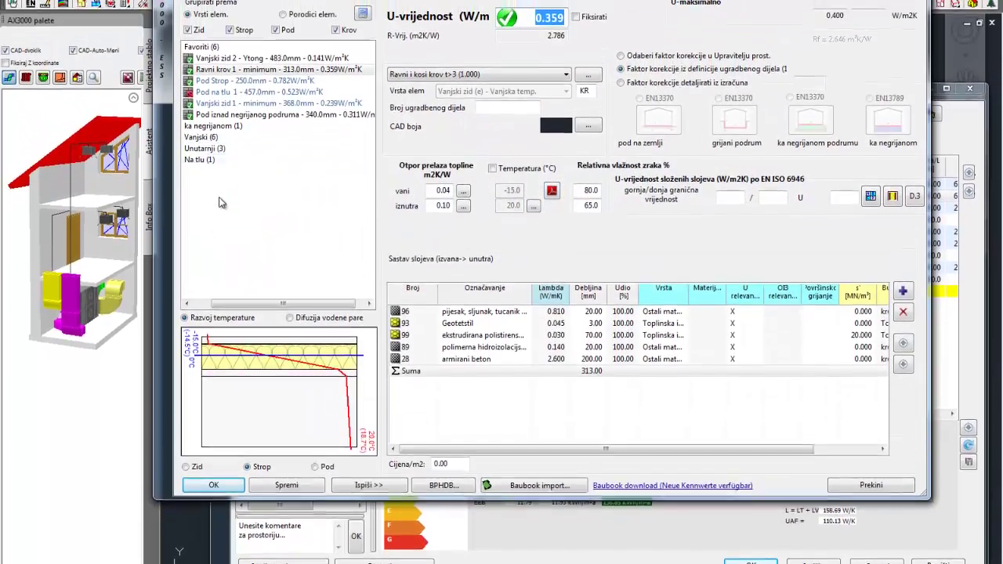
pyautogui.rightClick(241, 162)
pyautogui.click(306, 393)
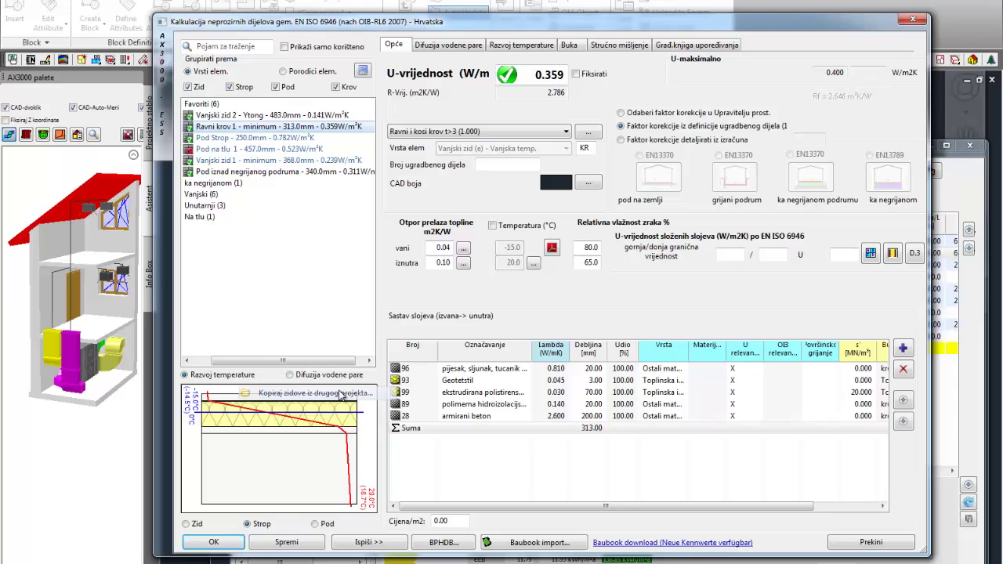
pyautogui.click(333, 222)
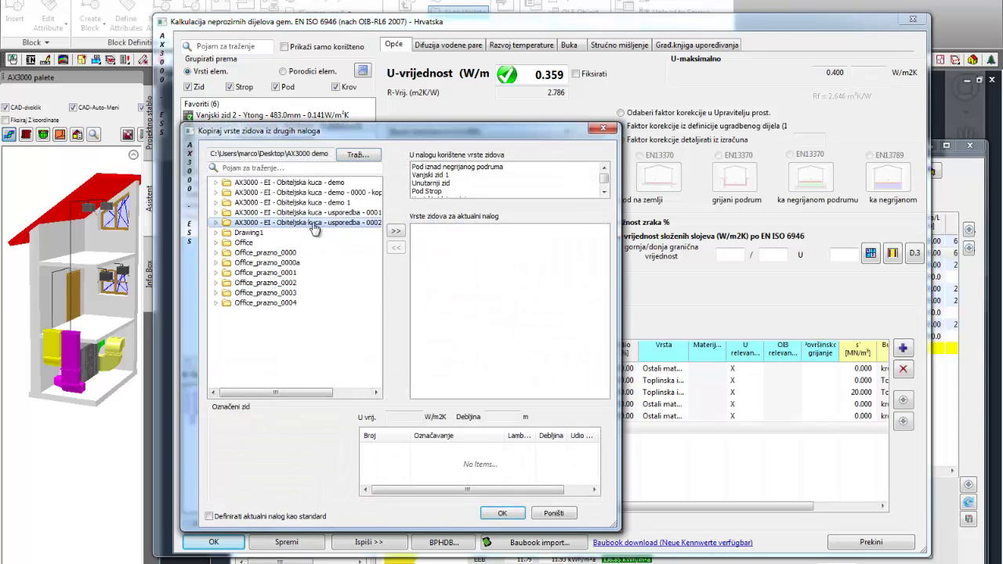
pyautogui.click(216, 222)
pyautogui.click(227, 233)
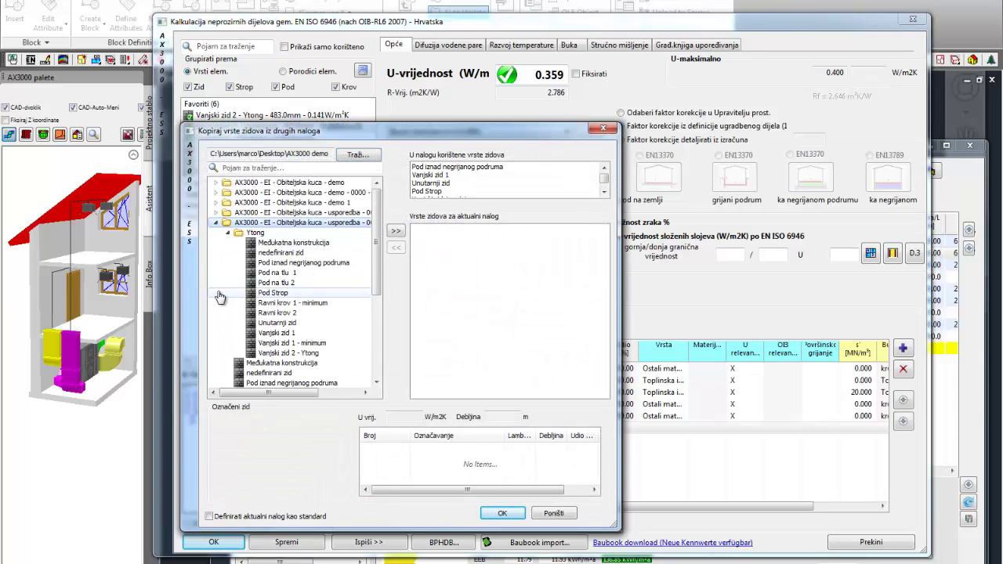
pyautogui.click(329, 312)
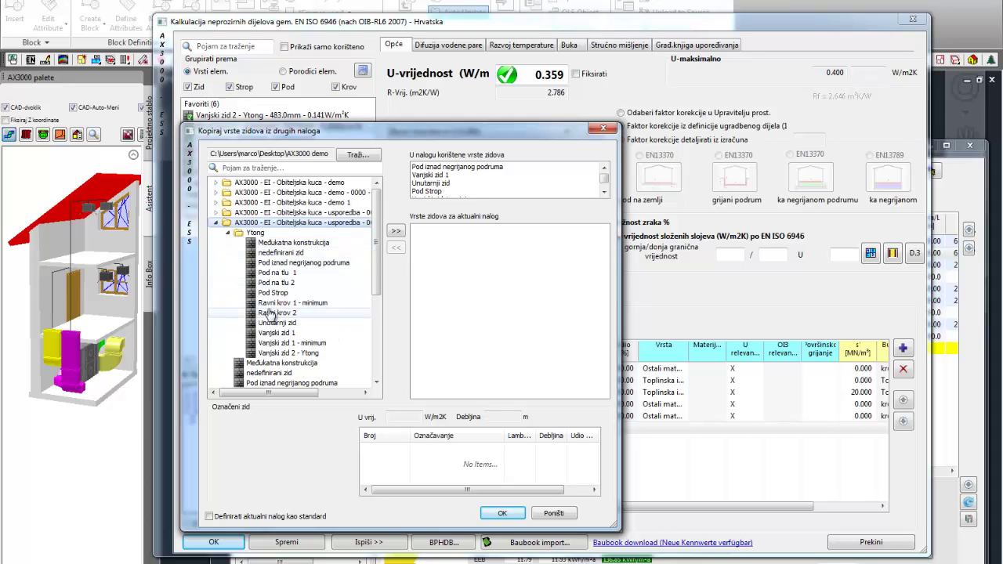
pyautogui.click(396, 231)
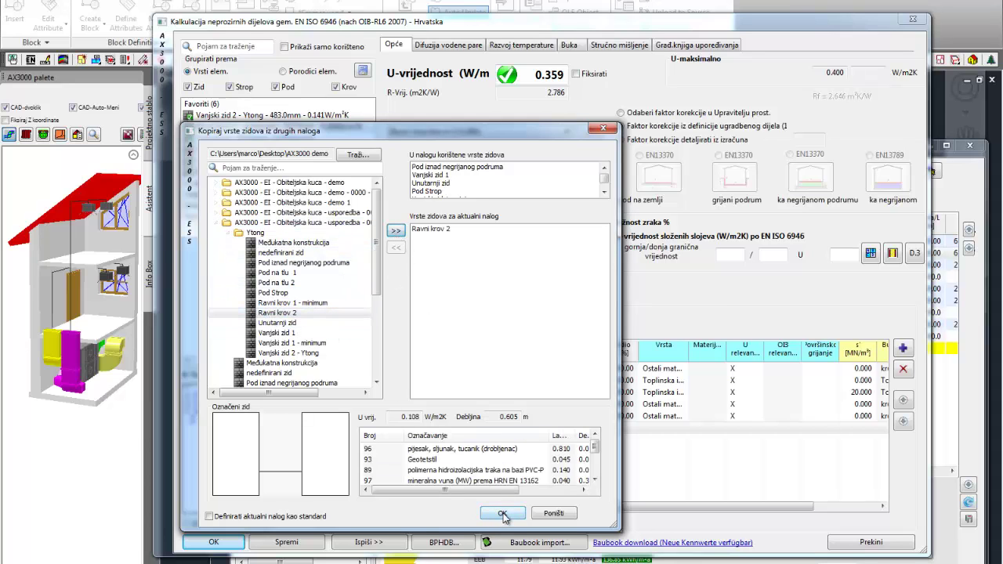
pyautogui.click(502, 514)
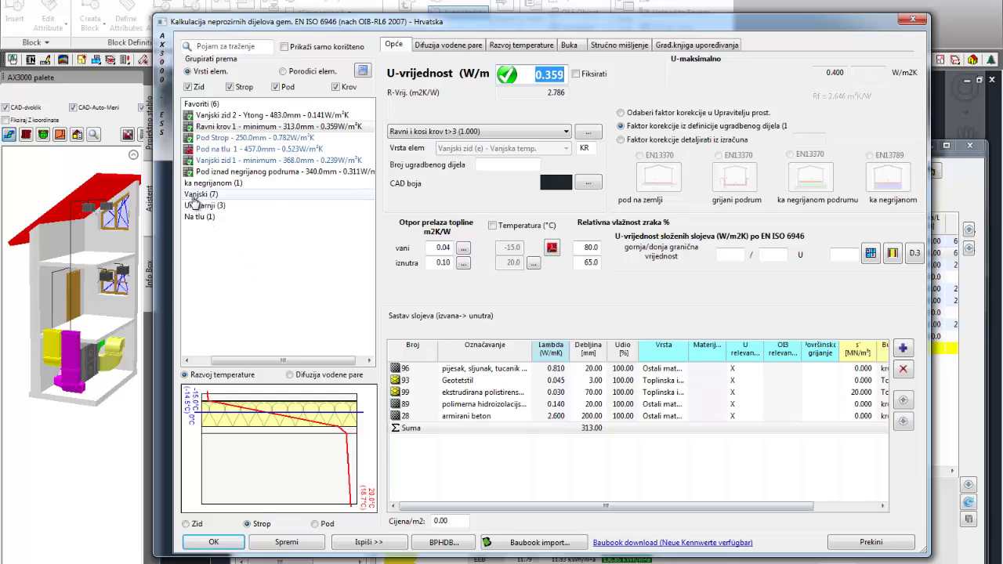
# Assign Ravni krov 2 from the Vanjski group as the Kat storey's ceiling (ST) element
pyautogui.click(194, 196)
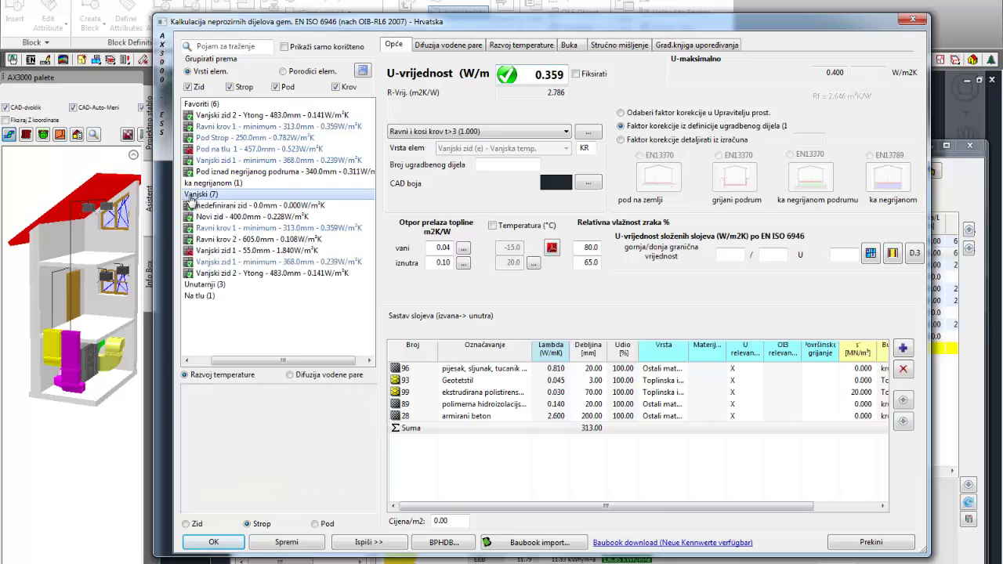
pyautogui.click(221, 239)
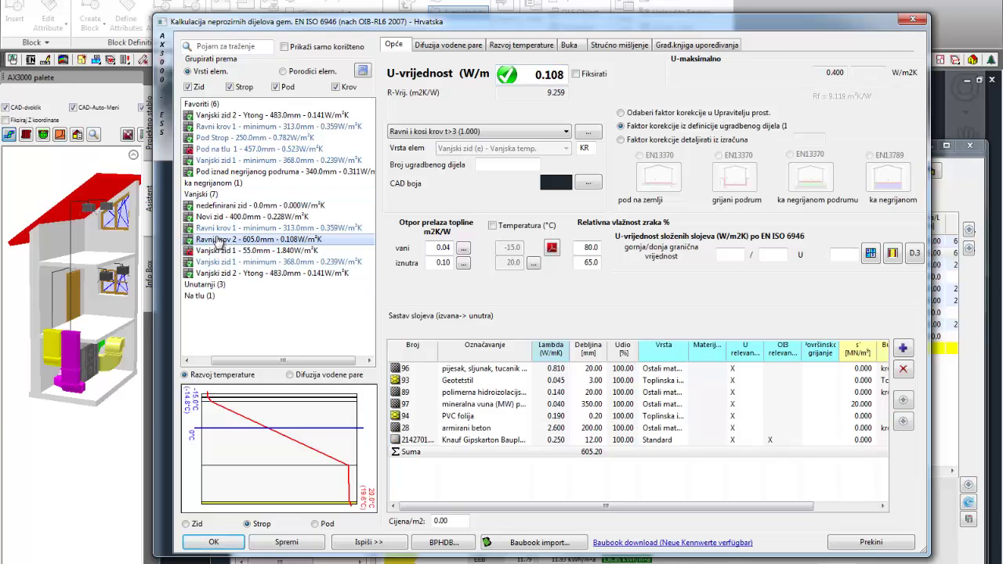
pyautogui.click(210, 541)
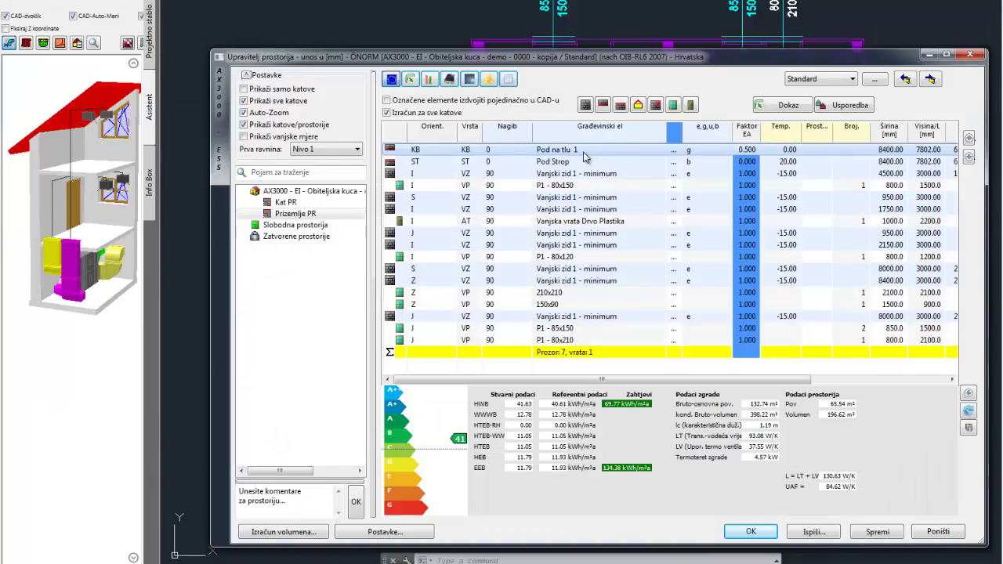
# Replace the Prizemlje storey's ground floor (KB) element with Pod na tlu 2 from the Na tlu group
pyautogui.doubleClick(583, 158)
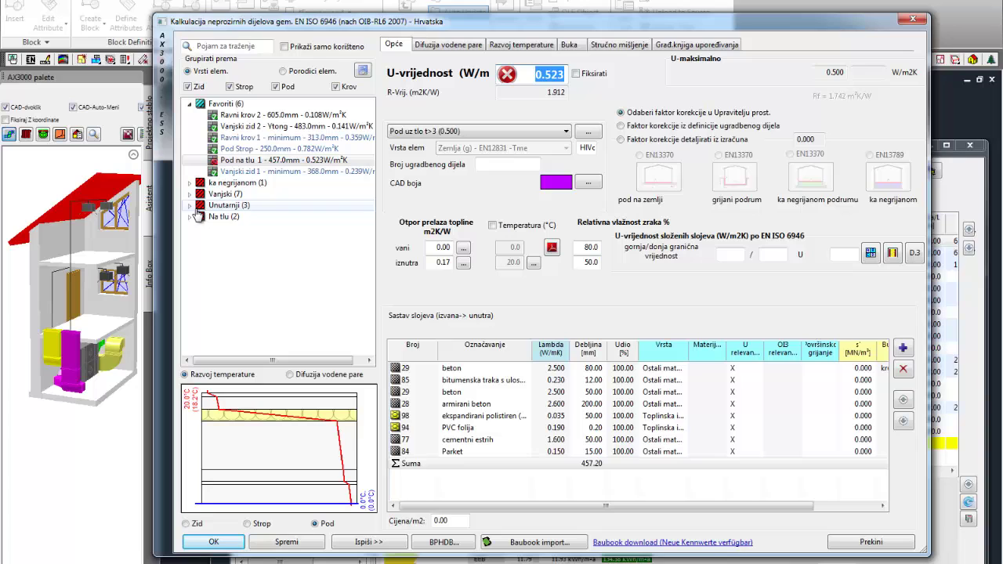
pyautogui.click(190, 211)
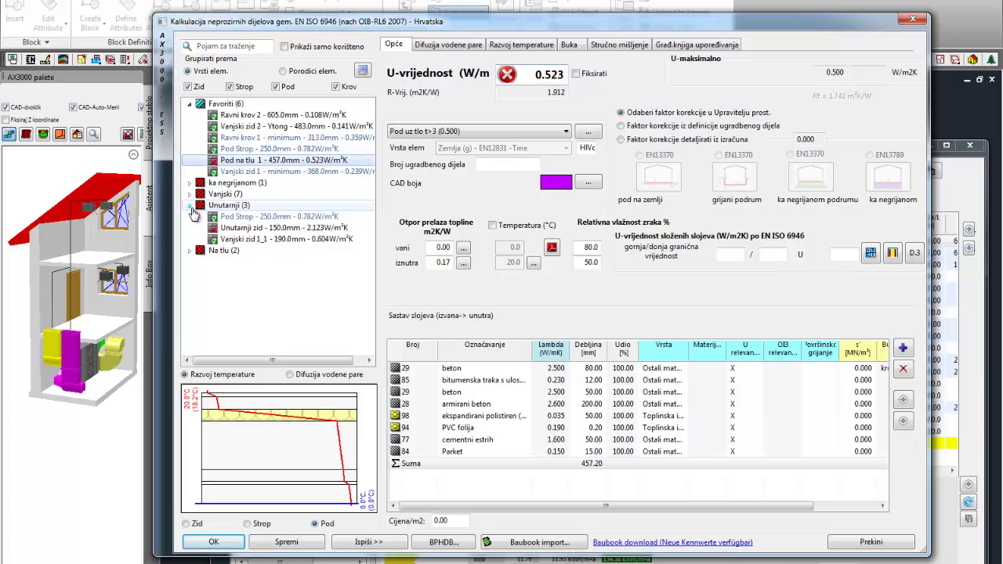
pyautogui.click(191, 196)
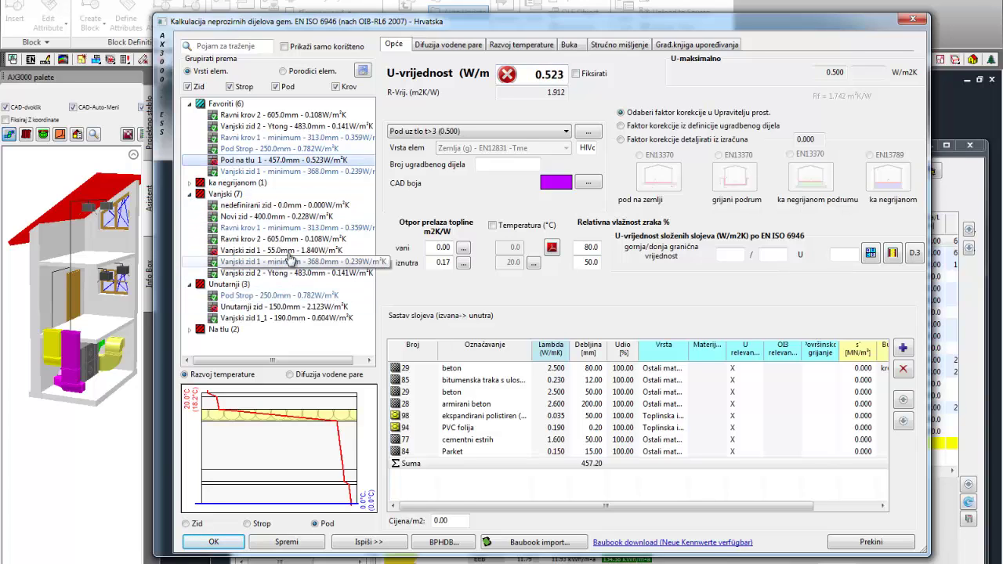
pyautogui.click(189, 329)
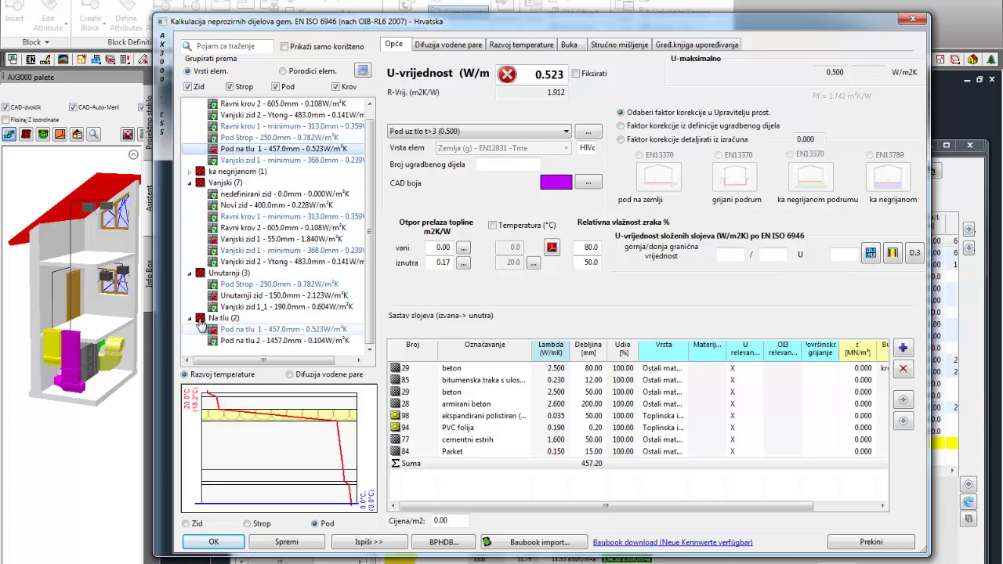
pyautogui.click(242, 340)
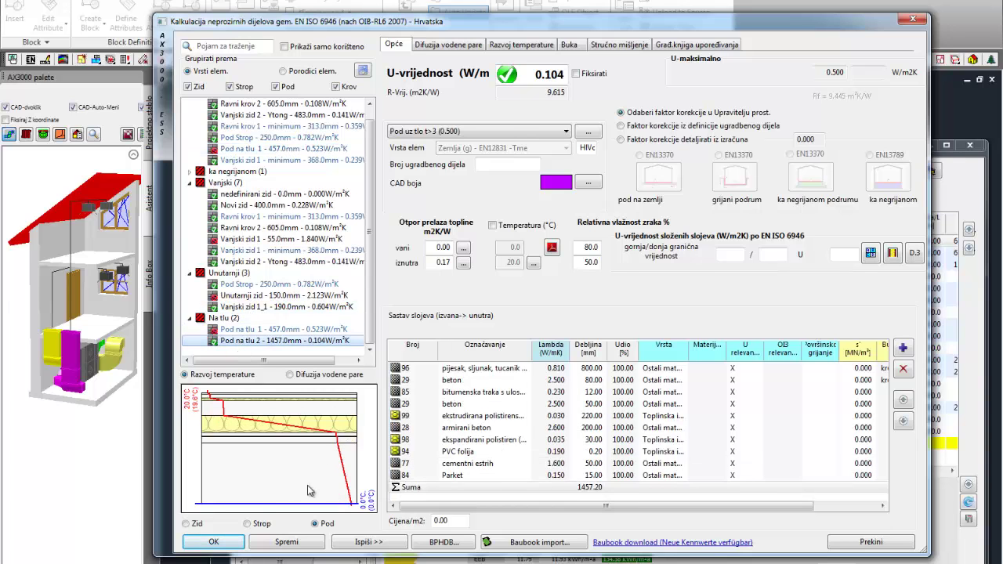
pyautogui.click(214, 542)
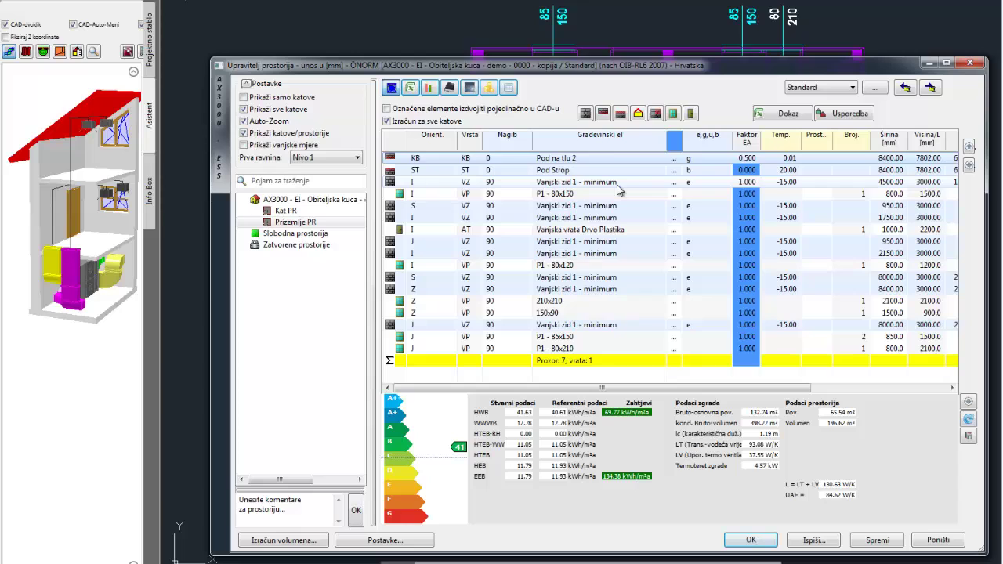
# Replace Vanjski zid 1 - minimum with Vanjski zid 2 - Ytong from the Vanjski group for the Prizemlje storey's exterior walls
pyautogui.doubleClick(617, 185)
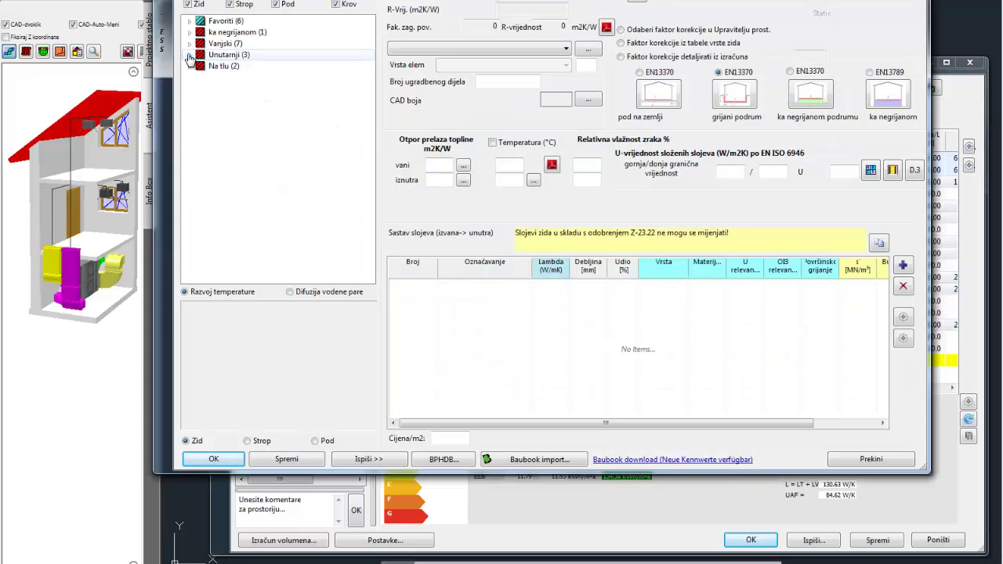
pyautogui.click(190, 43)
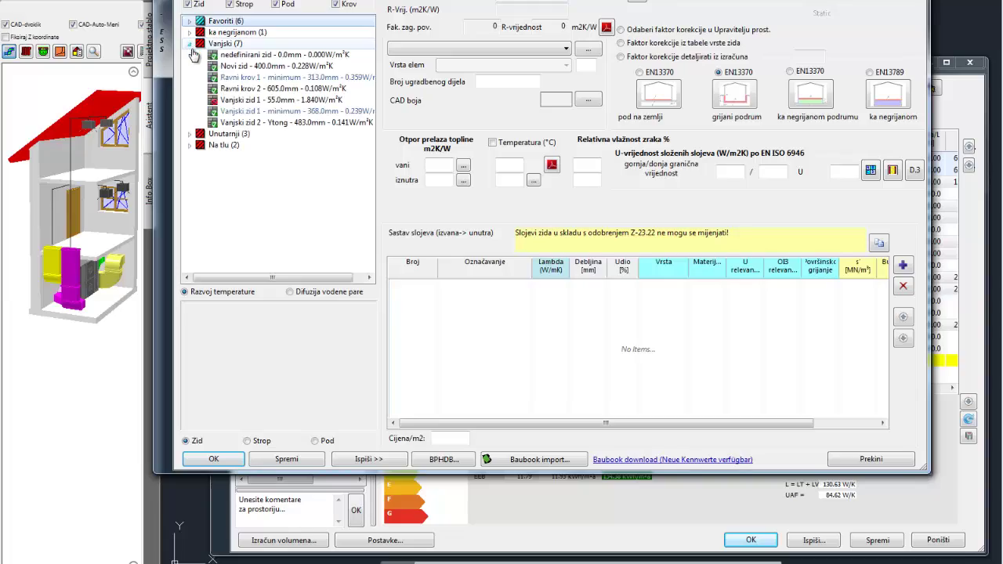
pyautogui.click(242, 123)
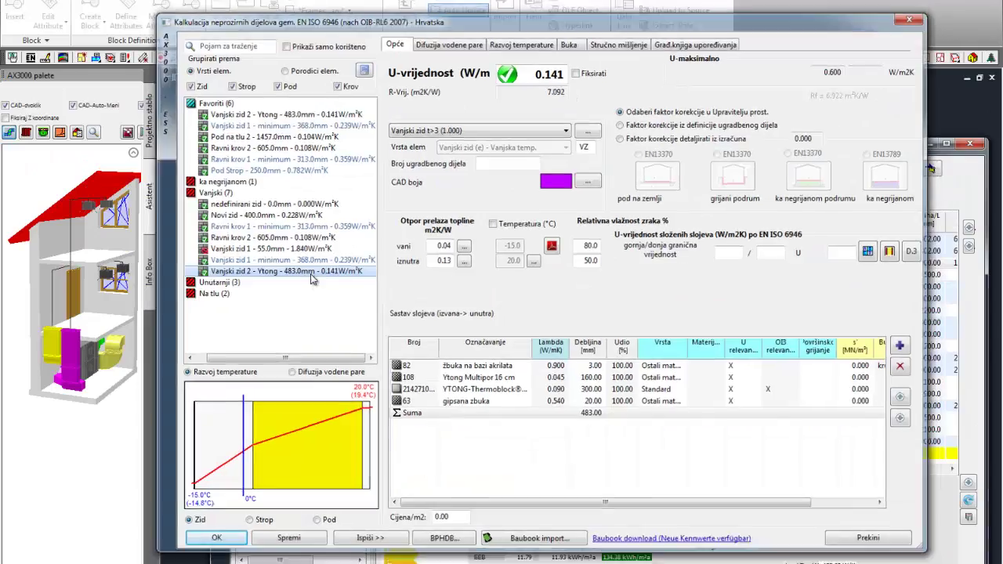
pyautogui.doubleClick(311, 274)
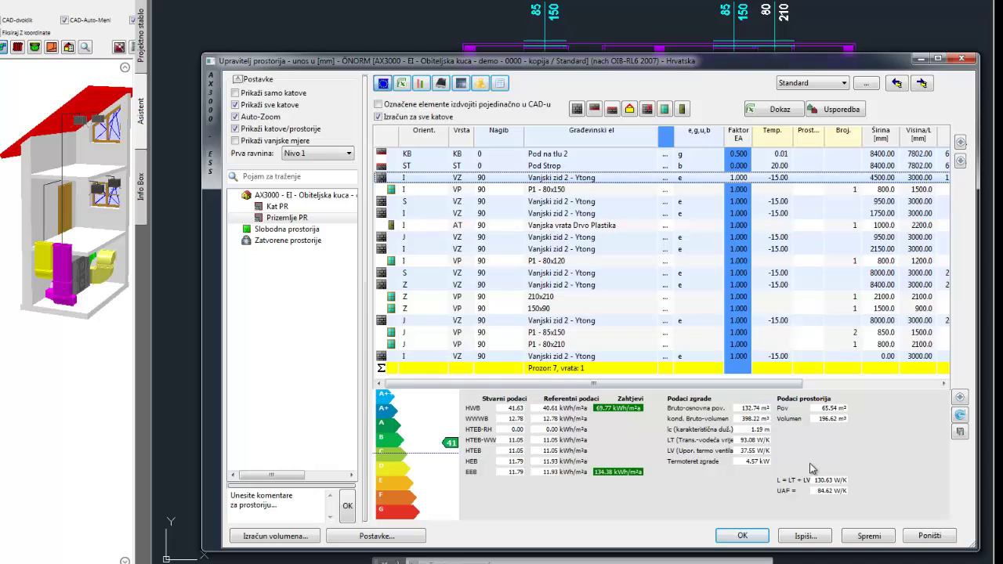
# Save and recalculate the room data, then close the room manager and update all room symbols in the drawing
pyautogui.click(870, 538)
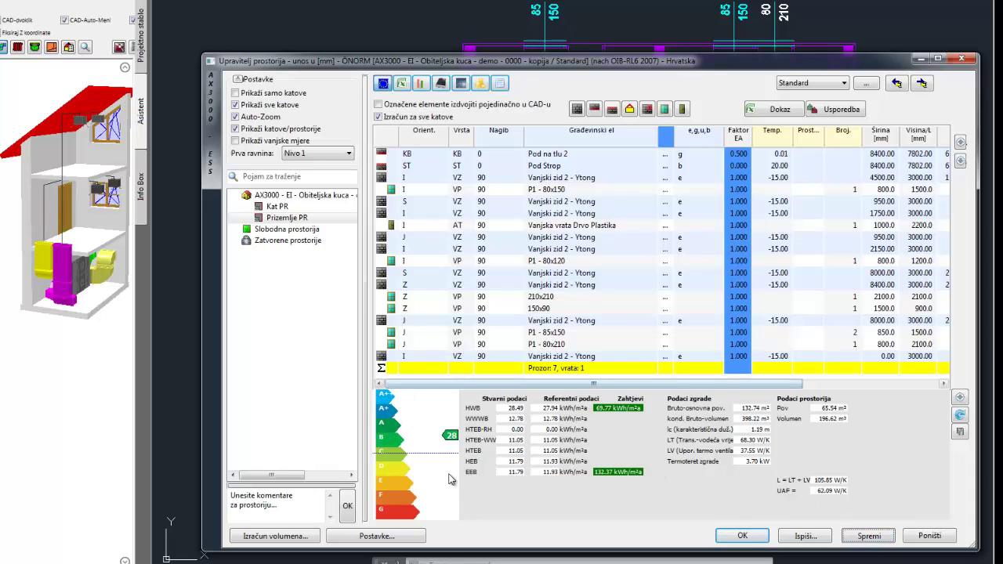
pyautogui.click(742, 536)
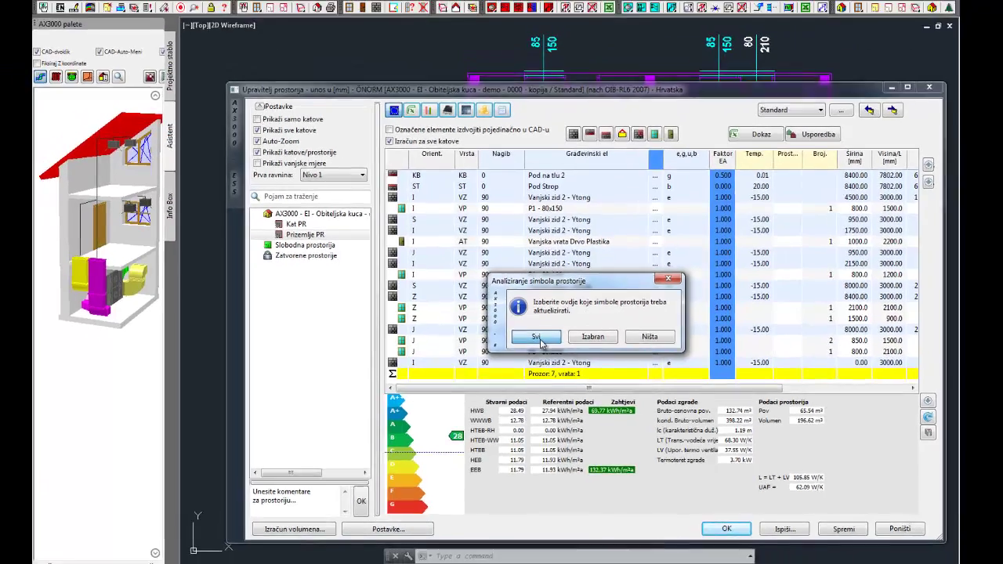
pyautogui.click(539, 329)
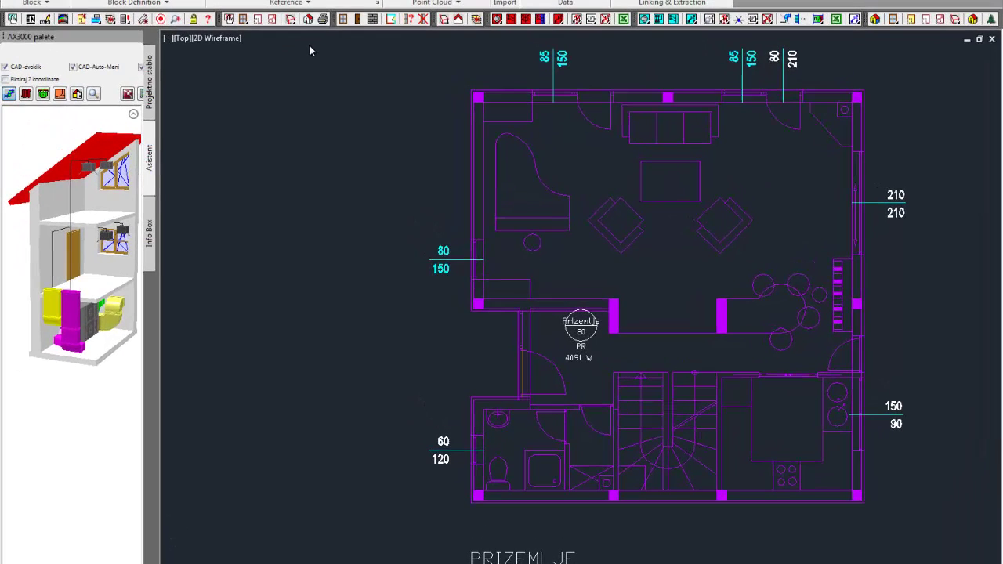
# Reopen the room manager and generate the energy certificate report (Dokaz) for the whole project, including Kat PR and Prizemlje PR
pyautogui.click(308, 19)
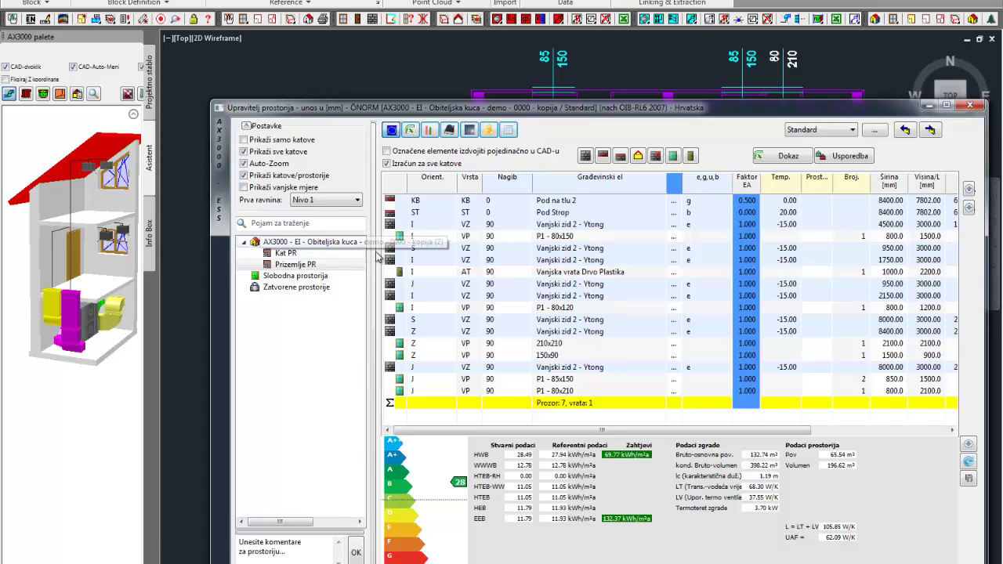
pyautogui.click(783, 156)
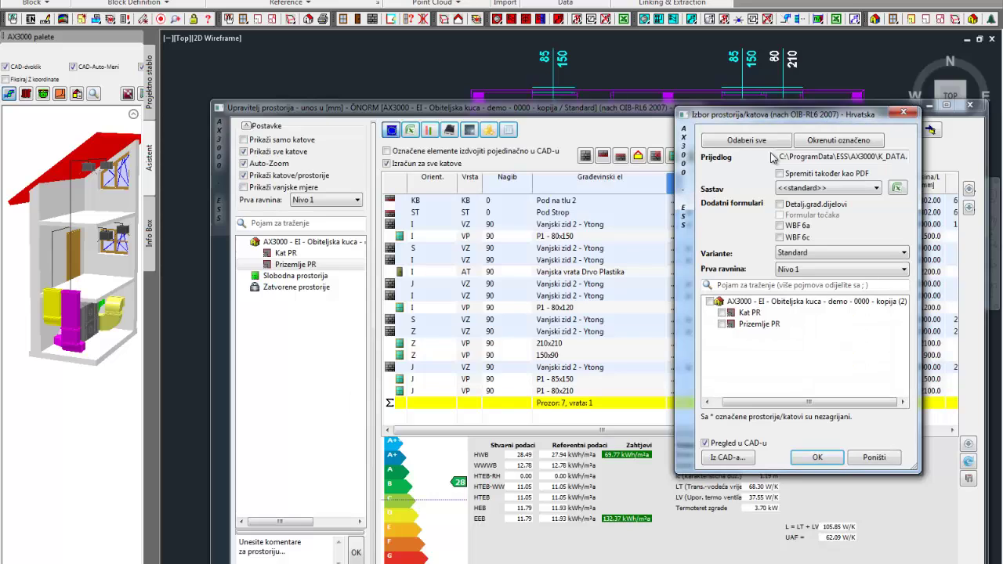
pyautogui.click(710, 301)
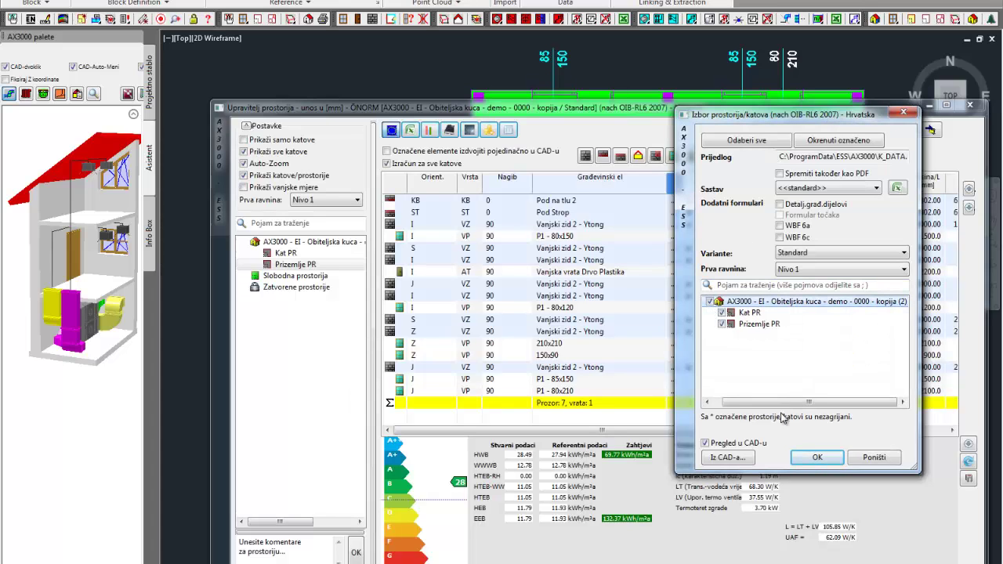
pyautogui.click(815, 459)
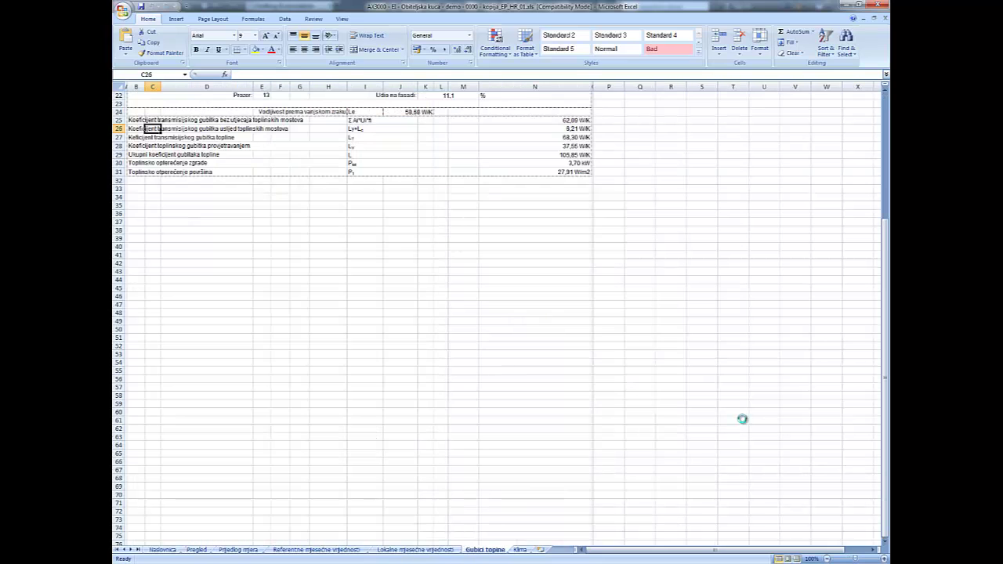
# Review the Excel report's overview, proposed measures, reference and local monthly values, heat losses and the energy class on the cover sheet
pyautogui.click(195, 550)
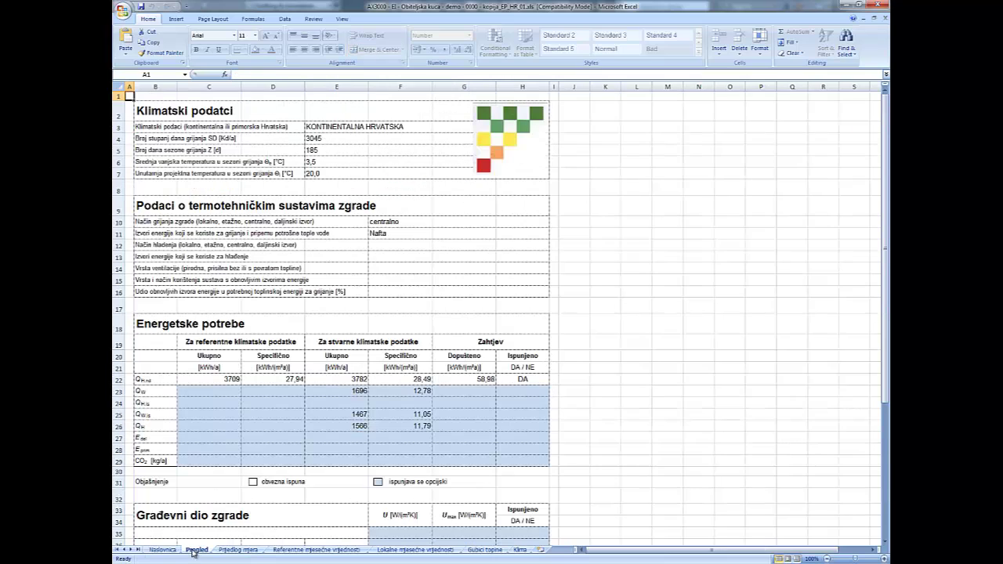
pyautogui.click(249, 551)
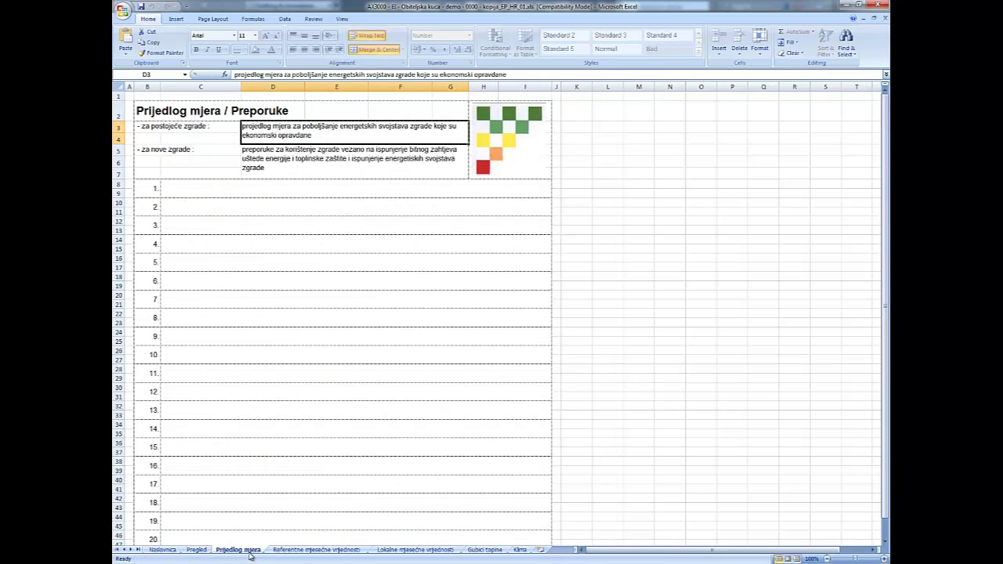
pyautogui.click(291, 552)
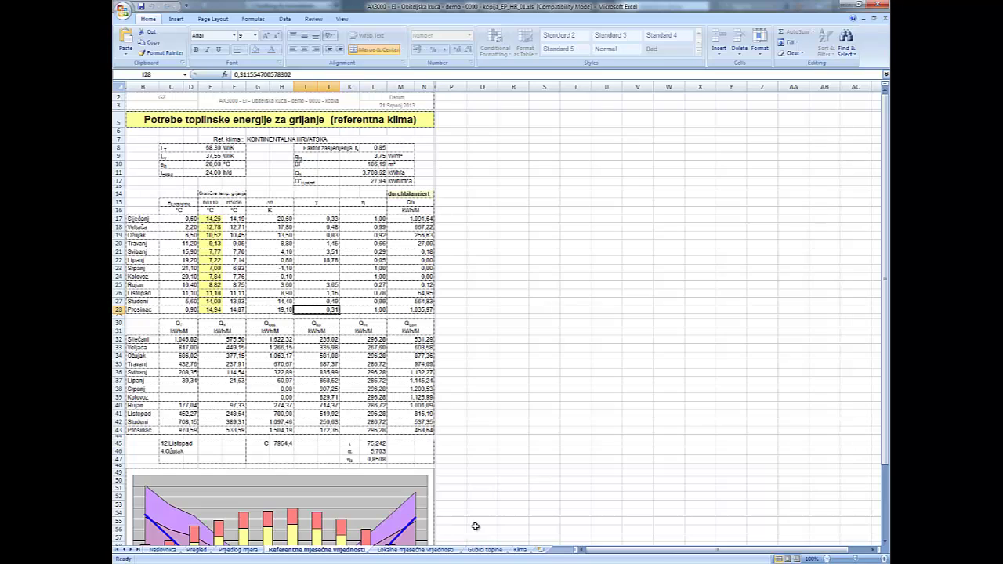
pyautogui.click(424, 551)
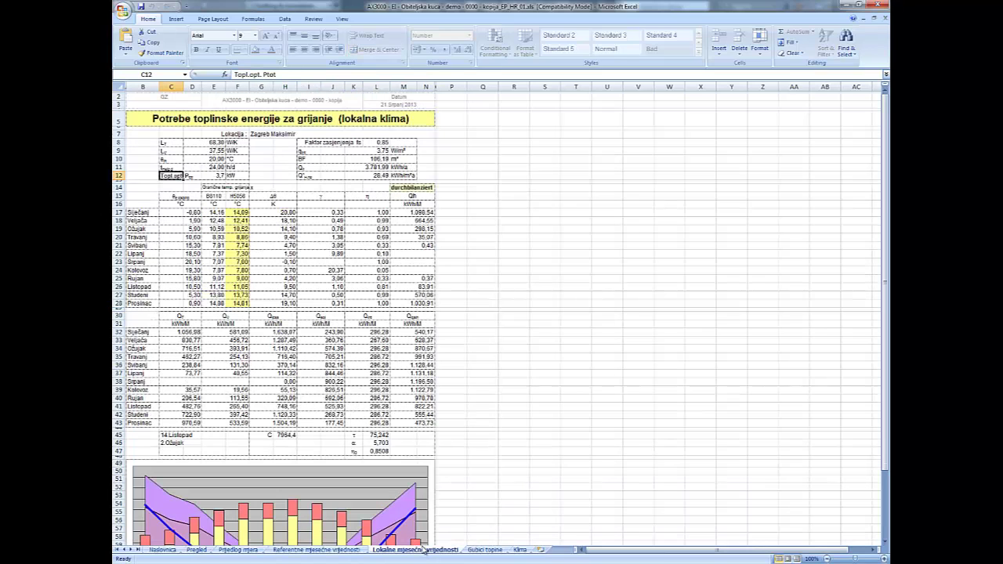
pyautogui.click(479, 550)
pyautogui.scroll(7, 514, 485)
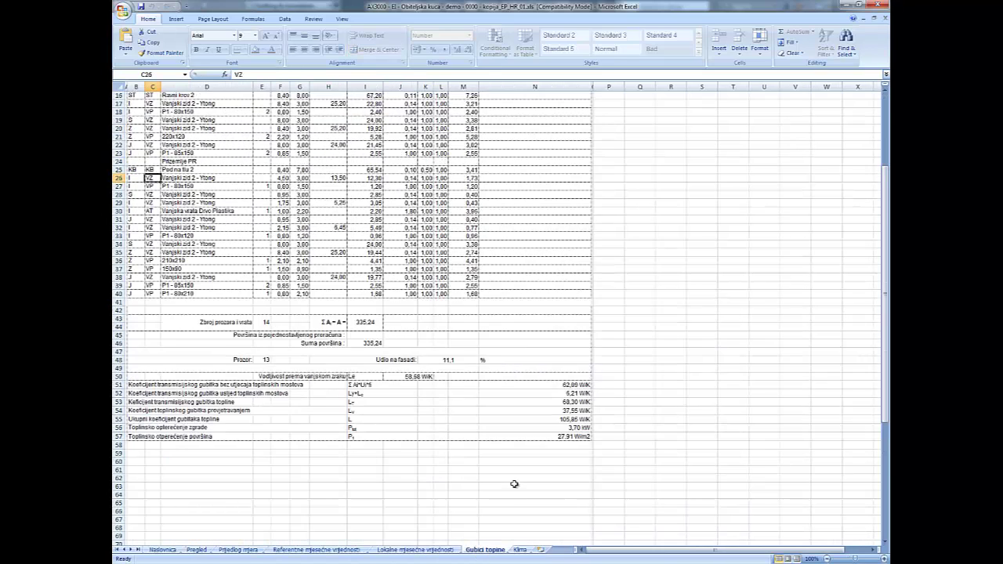
pyautogui.scroll(1, 514, 485)
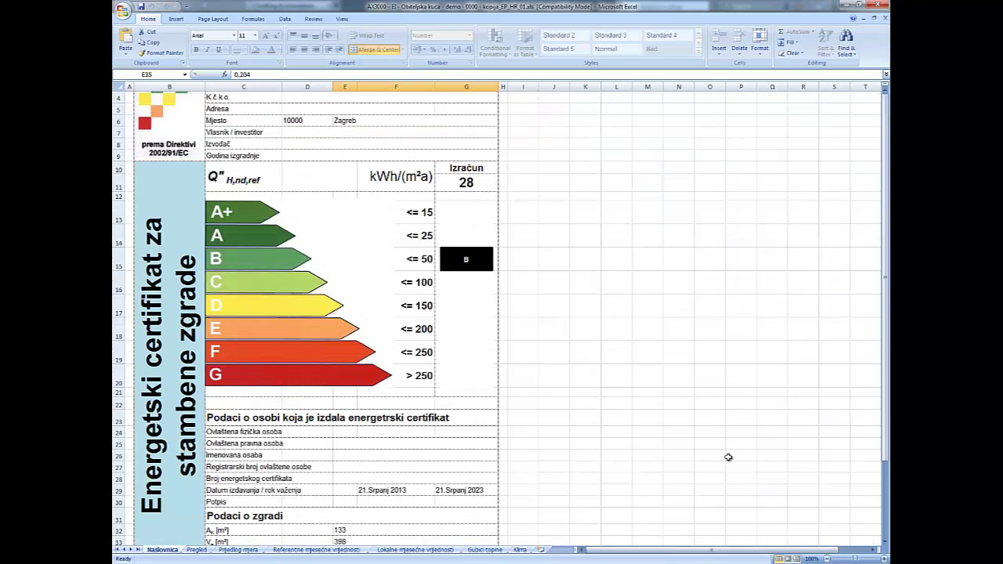